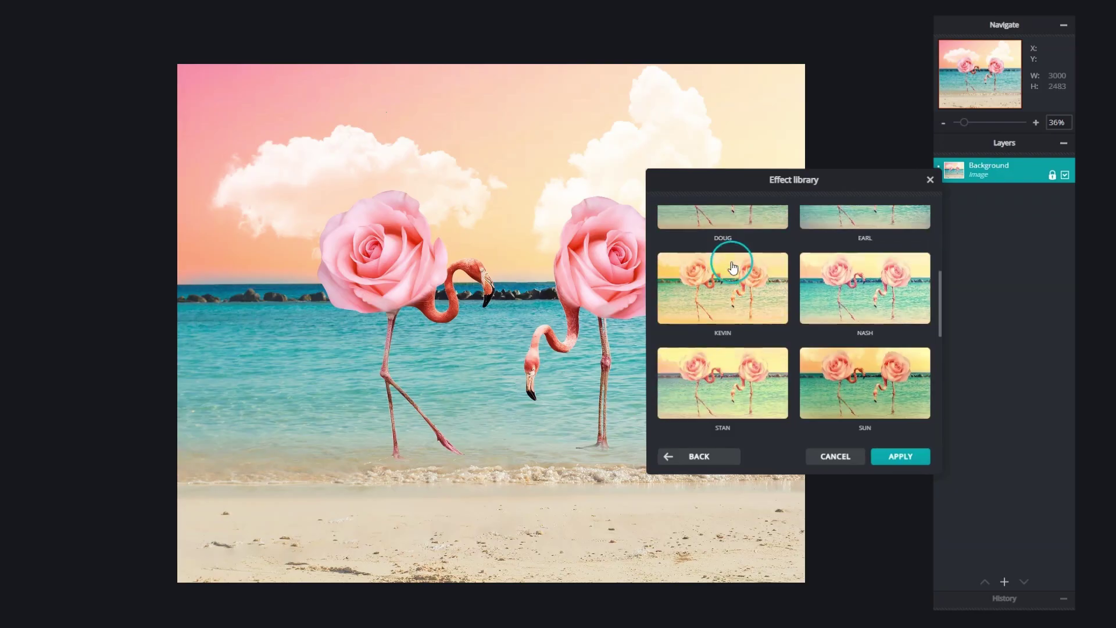
# Apply the SHEBERIOS effect to the flamingo photo and reposition the small X shape
pyautogui.scroll(-5, 726, 259)
pyautogui.click(732, 379)
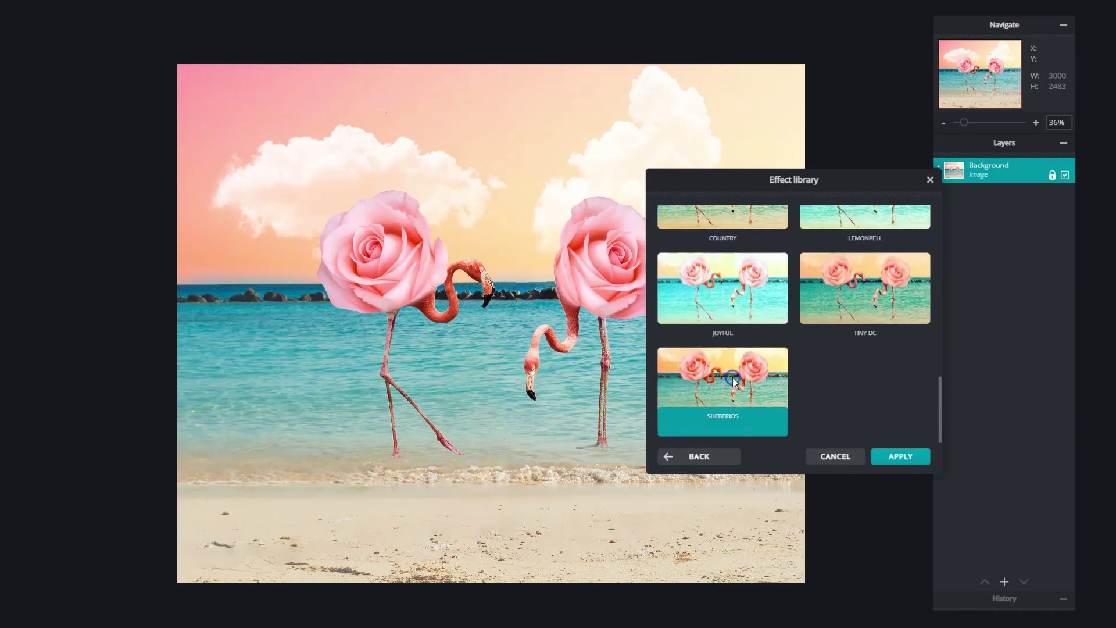
pyautogui.click(881, 451)
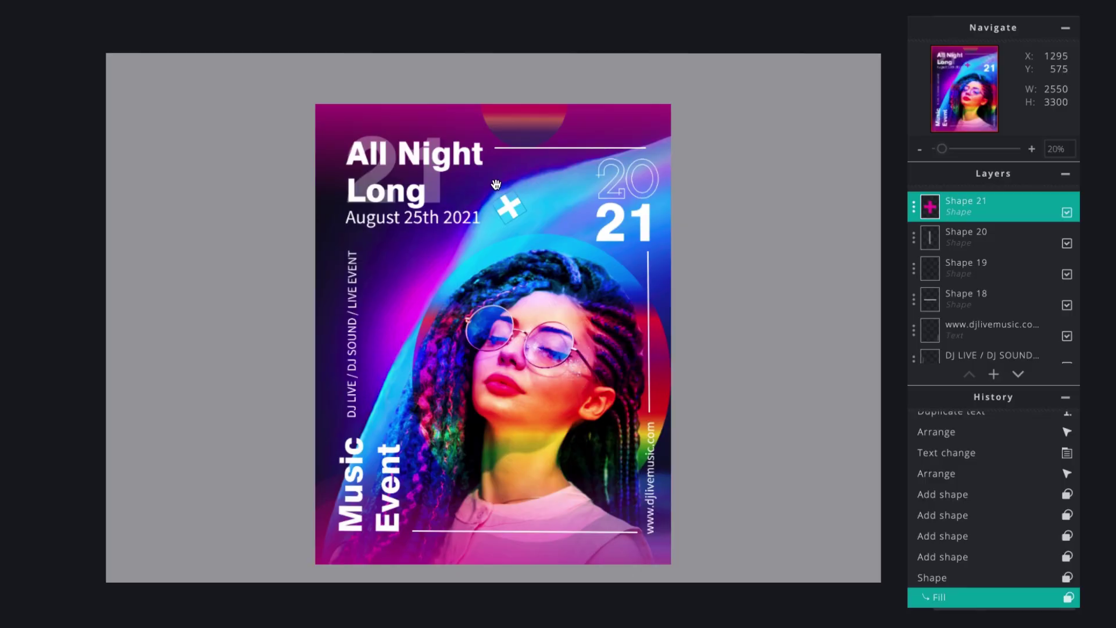
pyautogui.moveTo(510, 145); pyautogui.dragTo(623, 505)
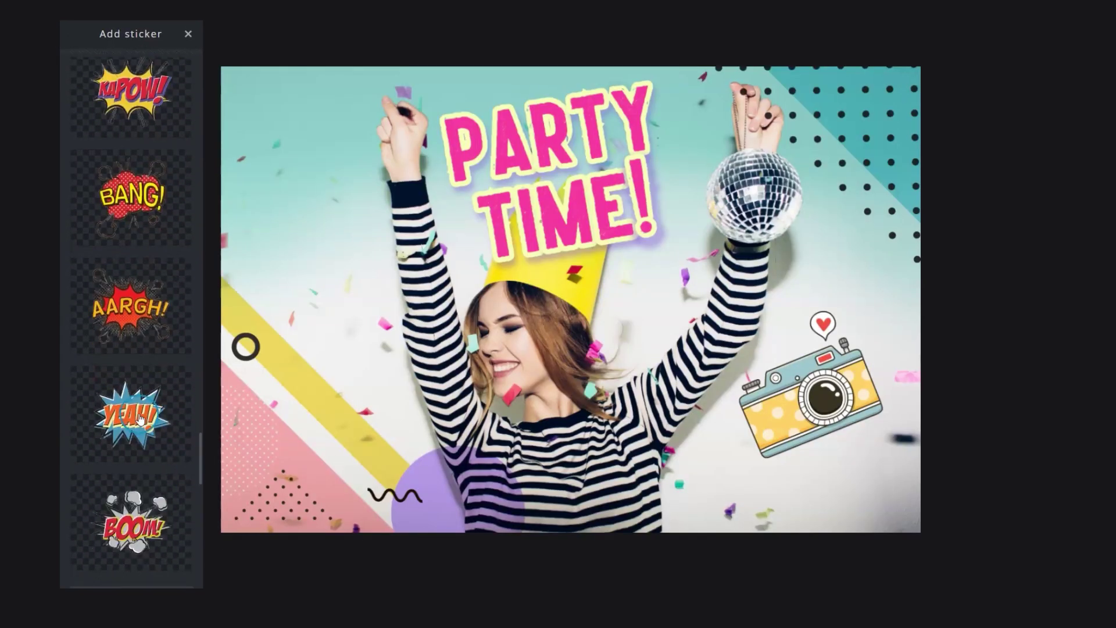
# Add the YEAH comic sticker and place it beside the PARTY TIME title
pyautogui.click(131, 415)
pyautogui.moveTo(599, 254); pyautogui.dragTo(414, 180)
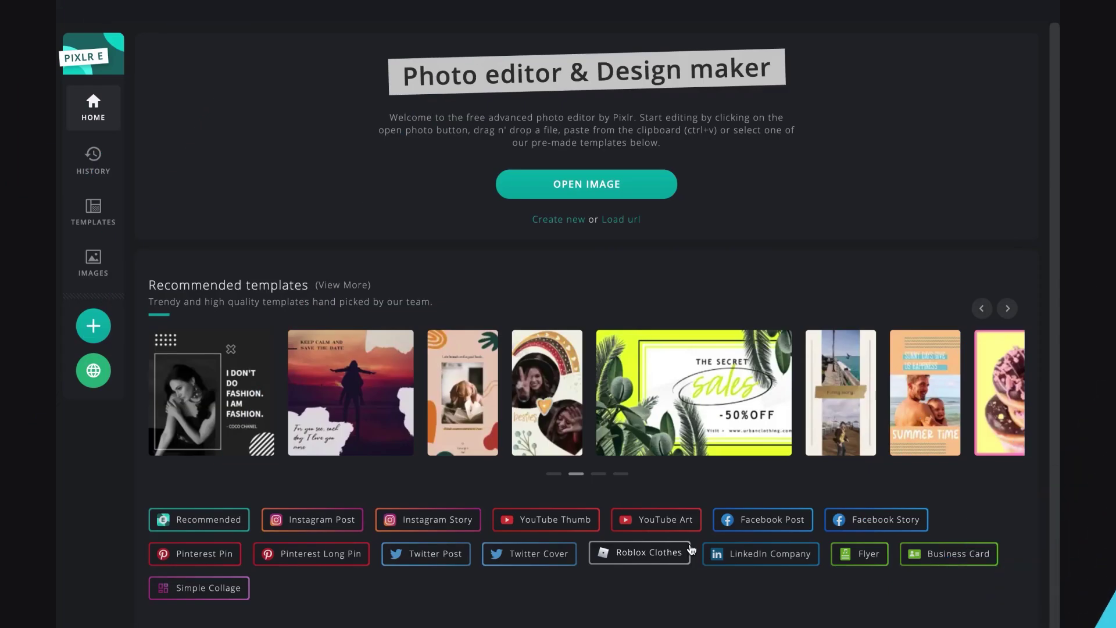
# Create a 1080×1920 Instagram story canvas and fill it with solid red
pyautogui.click(566, 222)
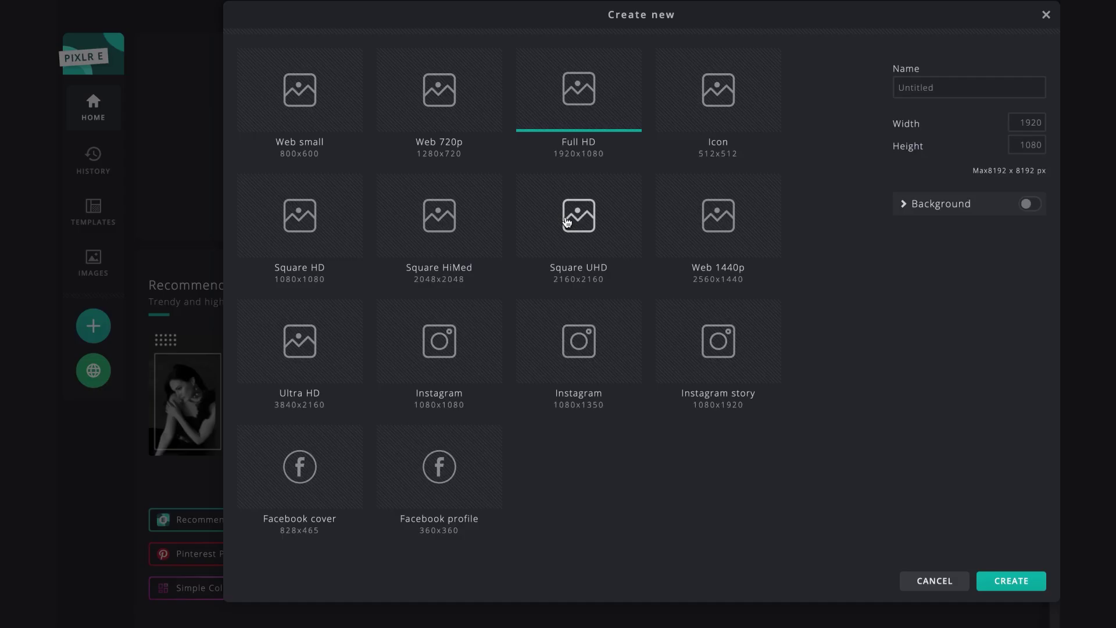
pyautogui.click(721, 343)
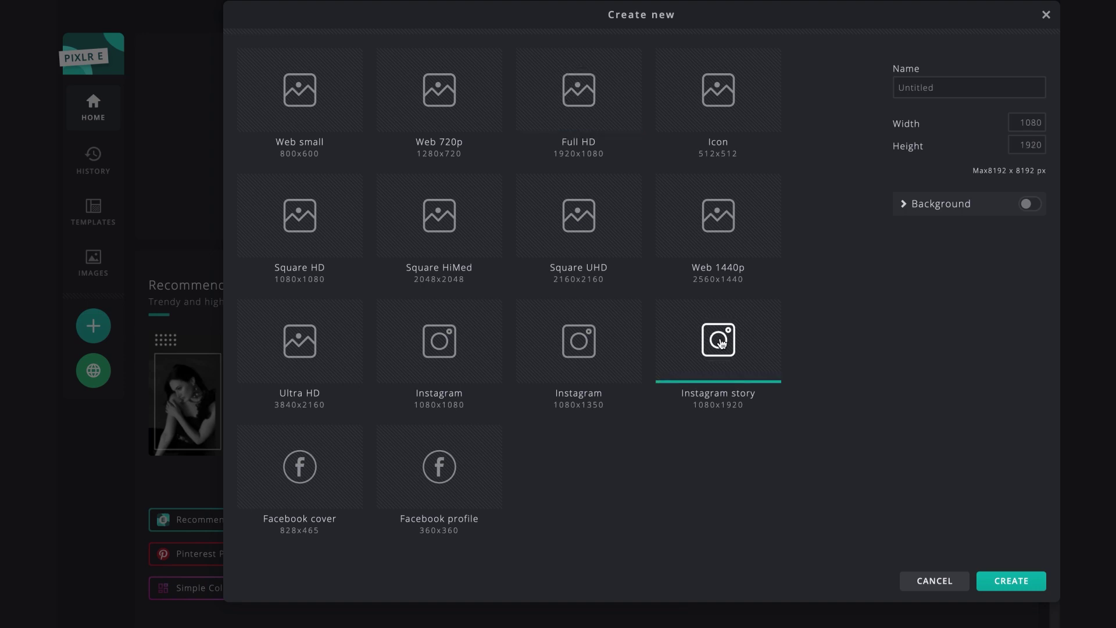
pyautogui.click(995, 581)
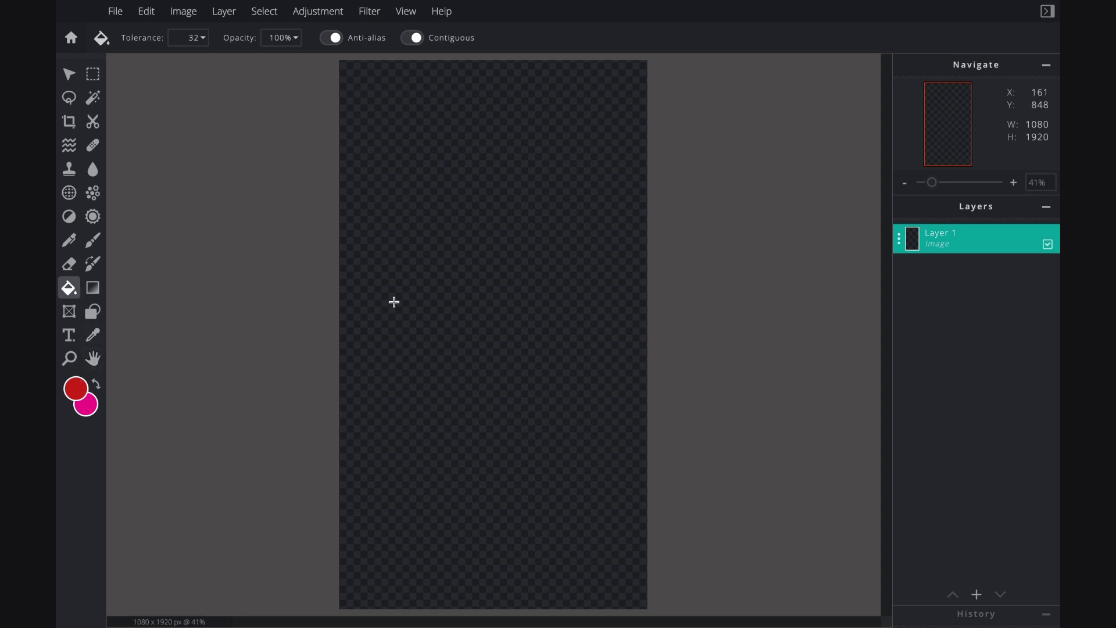
pyautogui.click(434, 297)
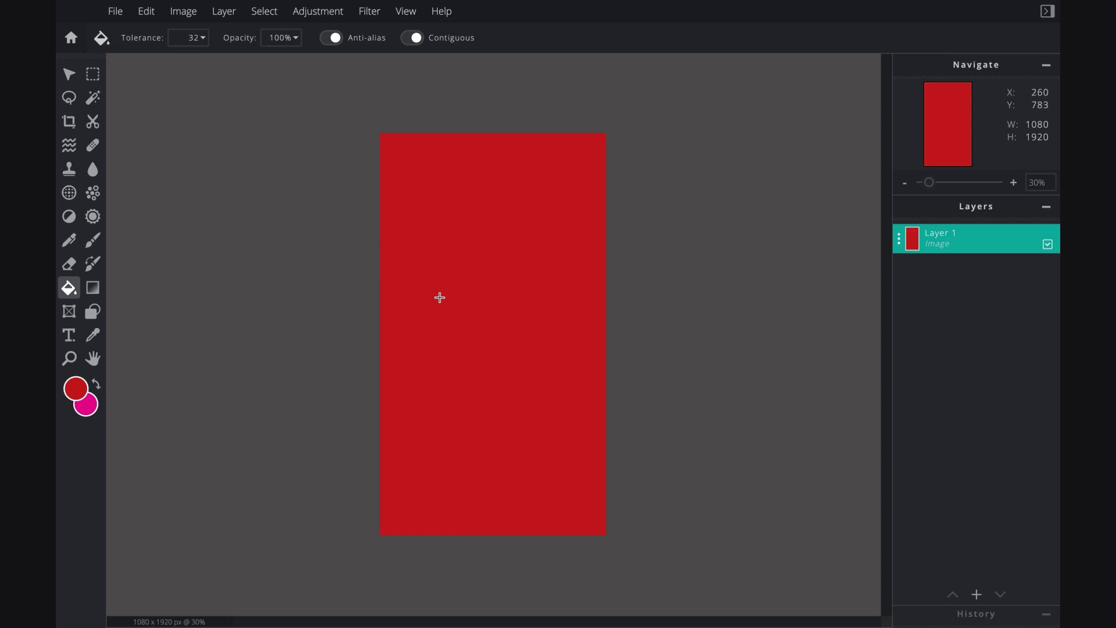
pyautogui.click(976, 594)
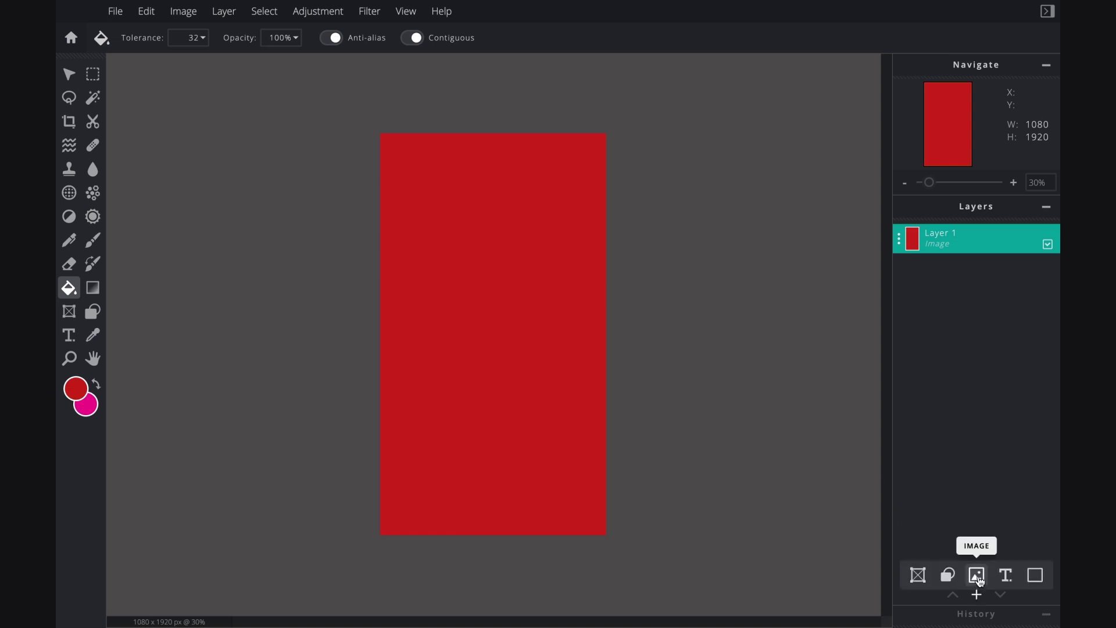
# Add Sunglasses Lady.jpg to the design as a new image layer
pyautogui.click(978, 576)
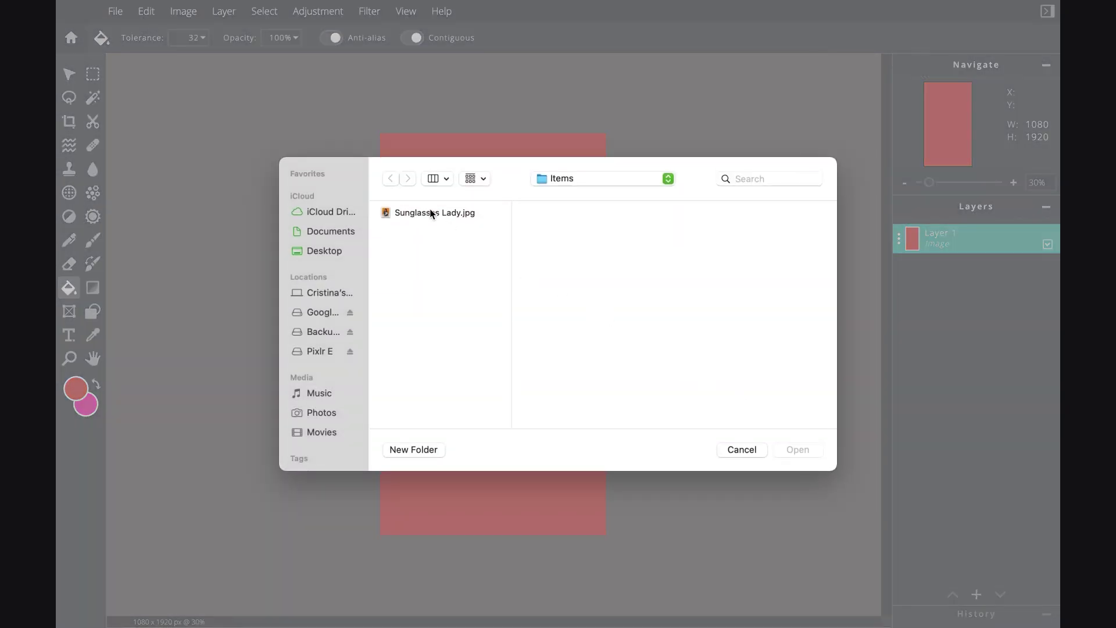
pyautogui.click(433, 214)
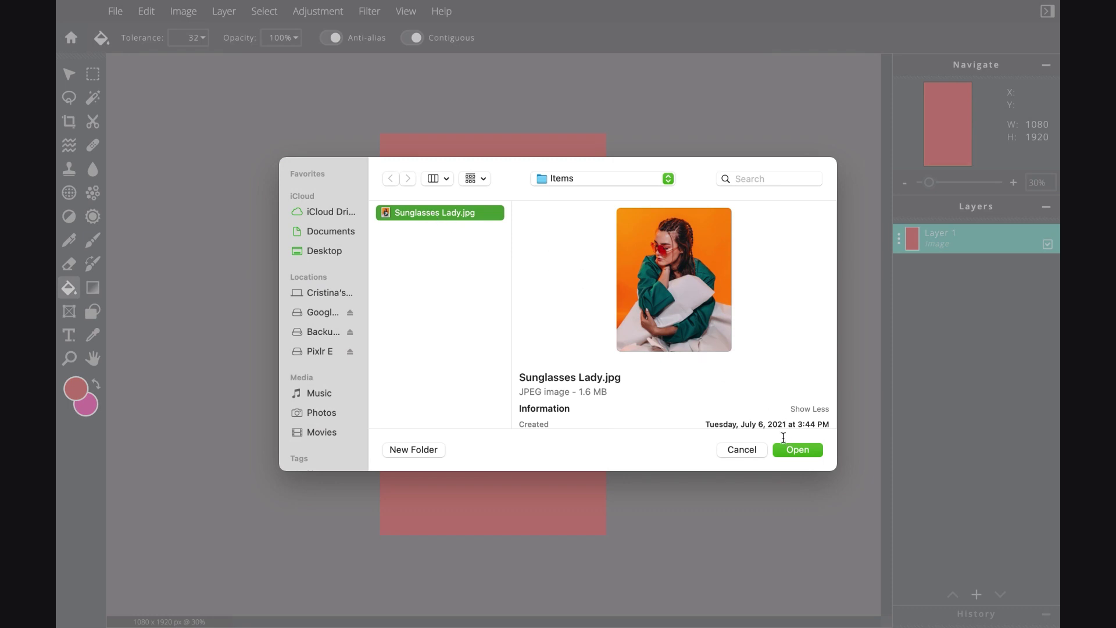
pyautogui.click(787, 450)
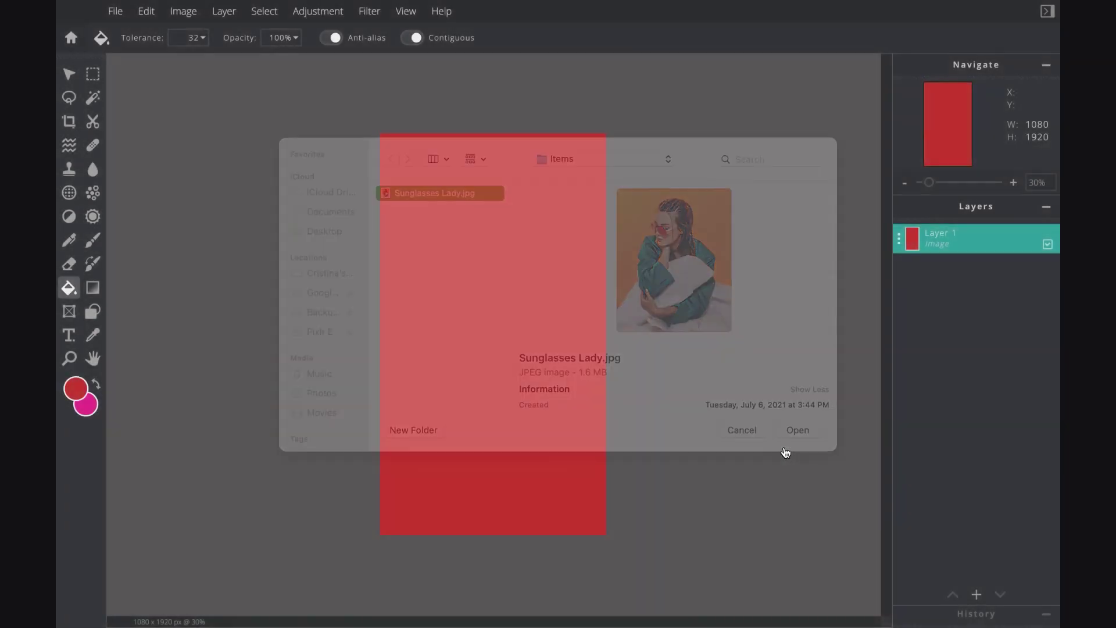
# Scale the photo to about 1491×1864 and centre it on the red canvas
pyautogui.scroll(-2, 729, 418)
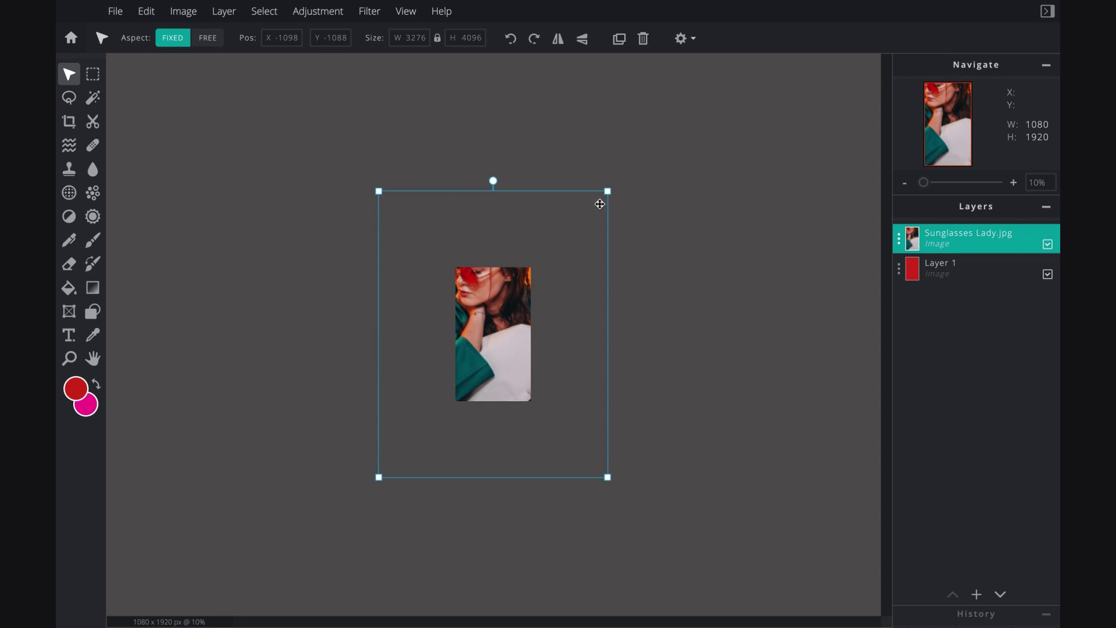
pyautogui.moveTo(604, 192); pyautogui.dragTo(526, 266)
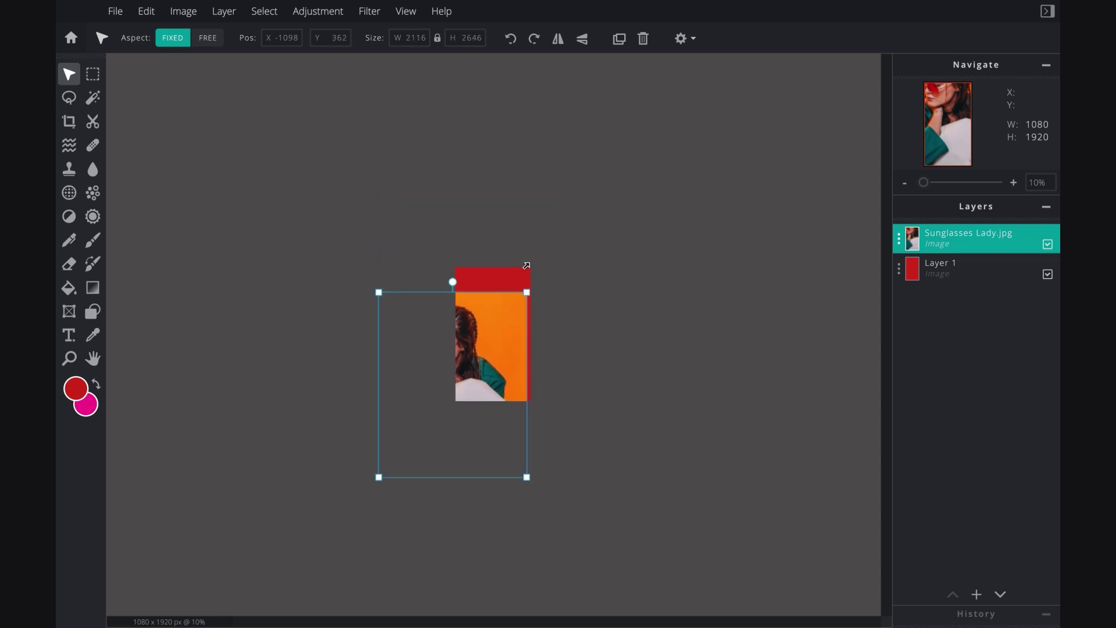
pyautogui.scroll(1, 526, 266)
pyautogui.moveTo(497, 314); pyautogui.dragTo(580, 250)
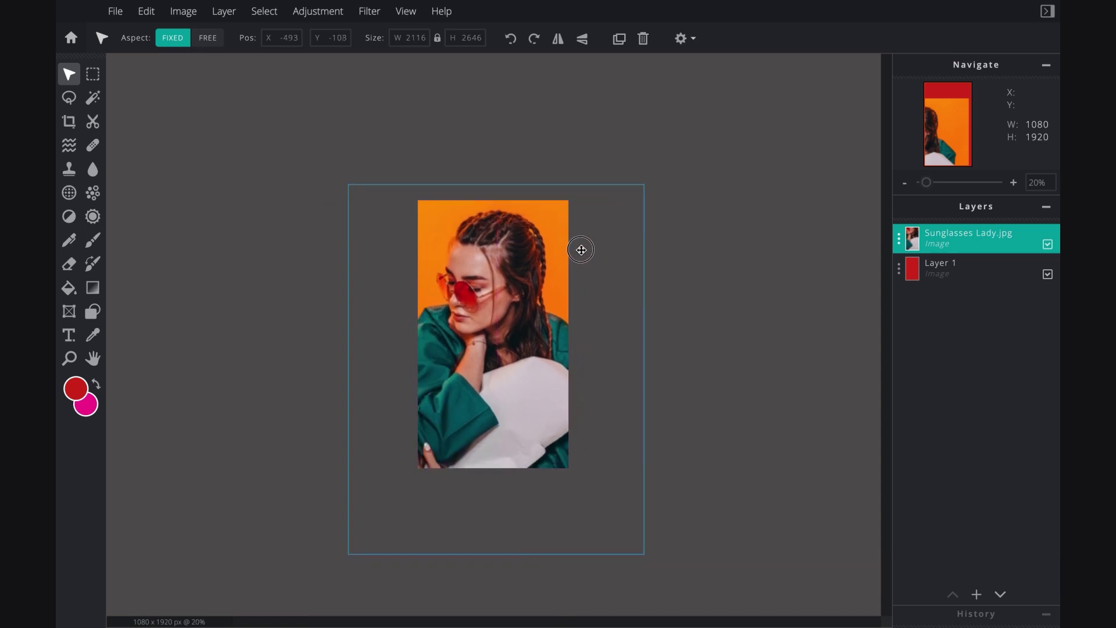
pyautogui.moveTo(643, 184); pyautogui.dragTo(552, 267)
pyautogui.moveTo(506, 339); pyautogui.dragTo(544, 260)
pyautogui.hotkey('shift', 'Left')
pyautogui.hotkey('shift', 'Left')
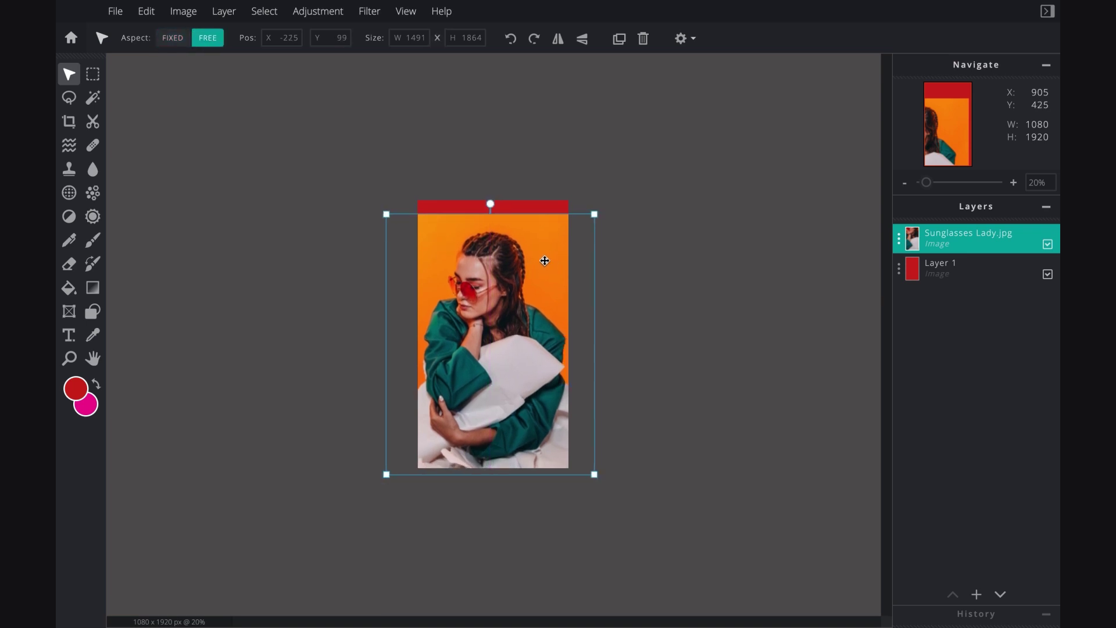
pyautogui.hotkey('shift', 'Left')
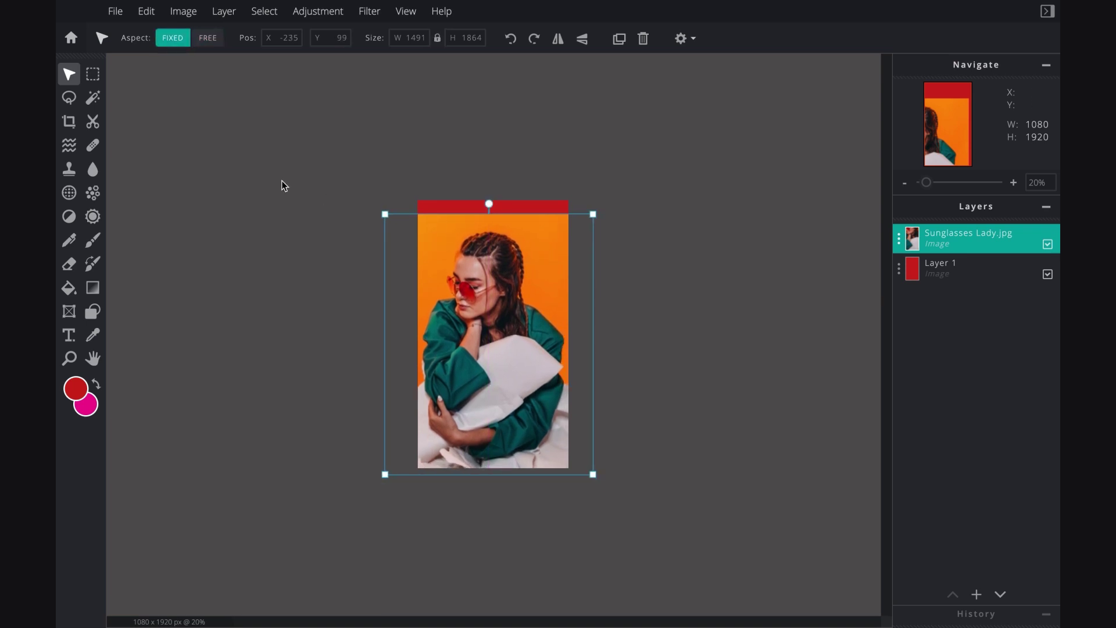
pyautogui.click(95, 125)
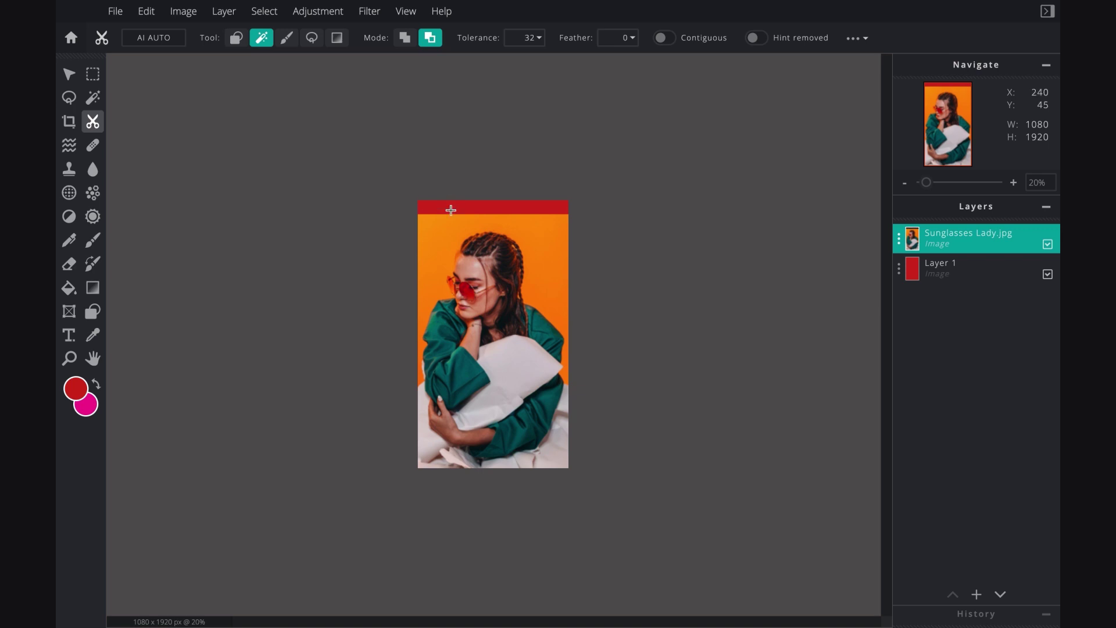
# Cut out the orange backdrop, then set the photo layer to Hard-light at transparency 80
pyautogui.click(446, 238)
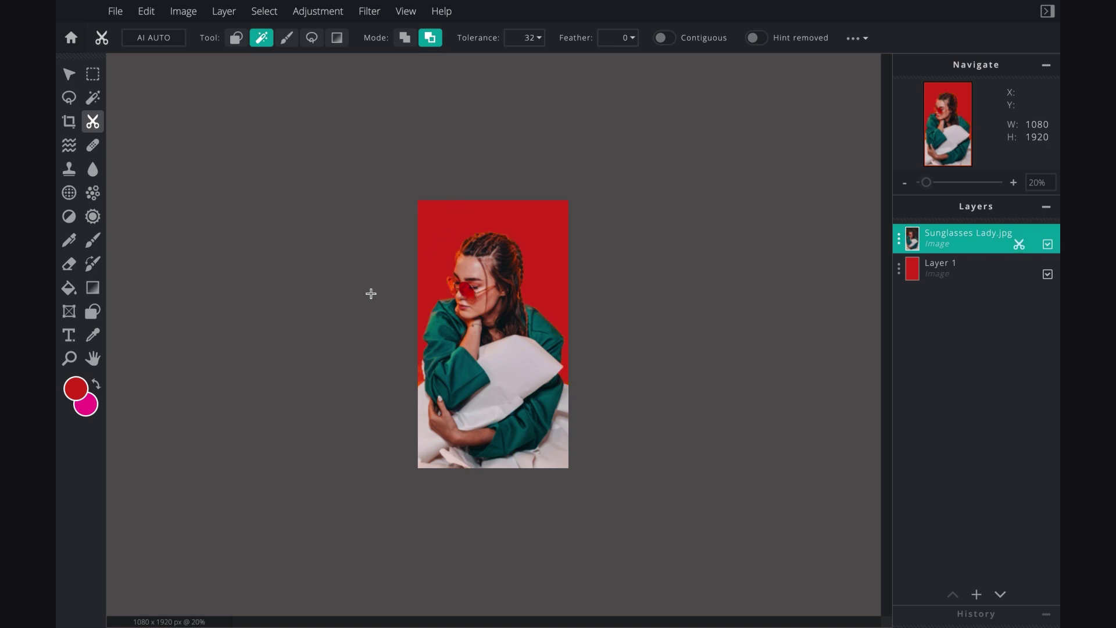
pyautogui.scroll(2, 371, 293)
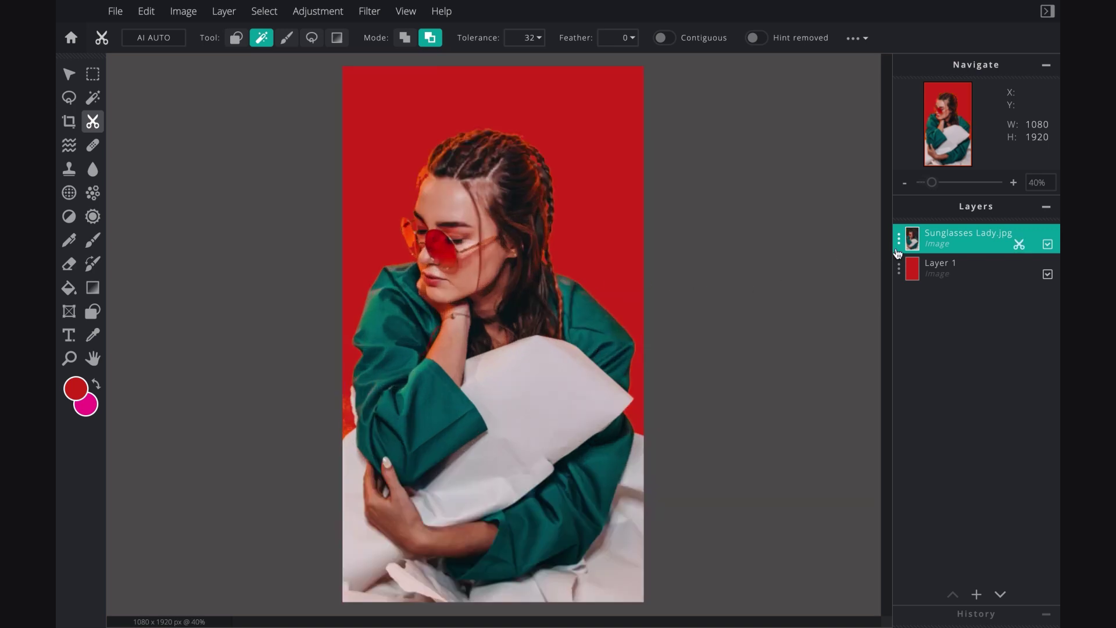
pyautogui.click(899, 239)
pyautogui.click(826, 297)
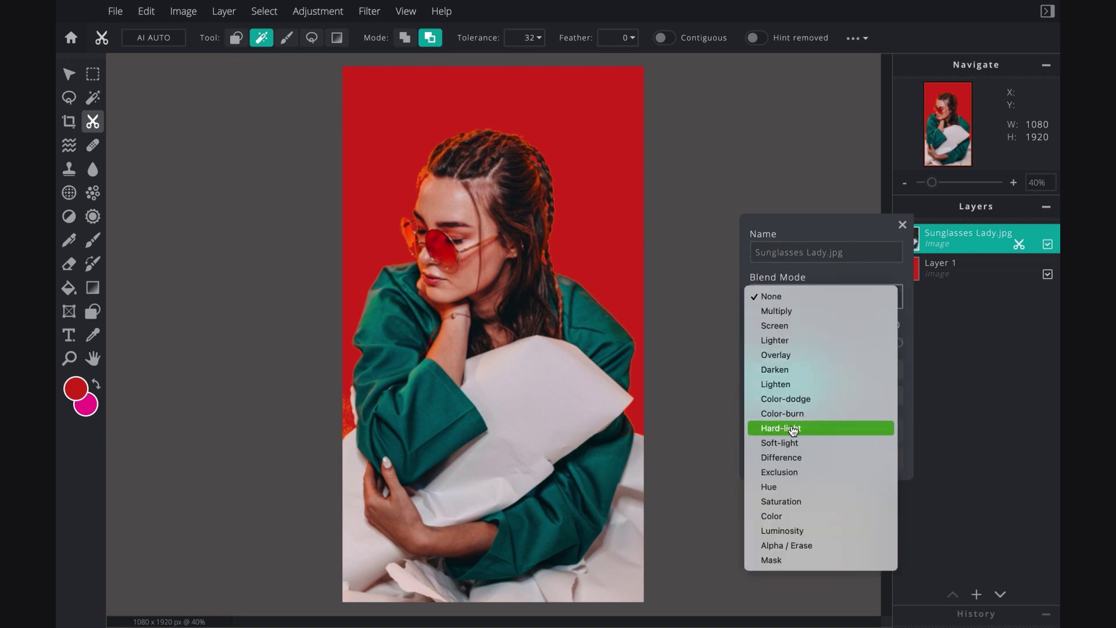
pyautogui.press('Escape')
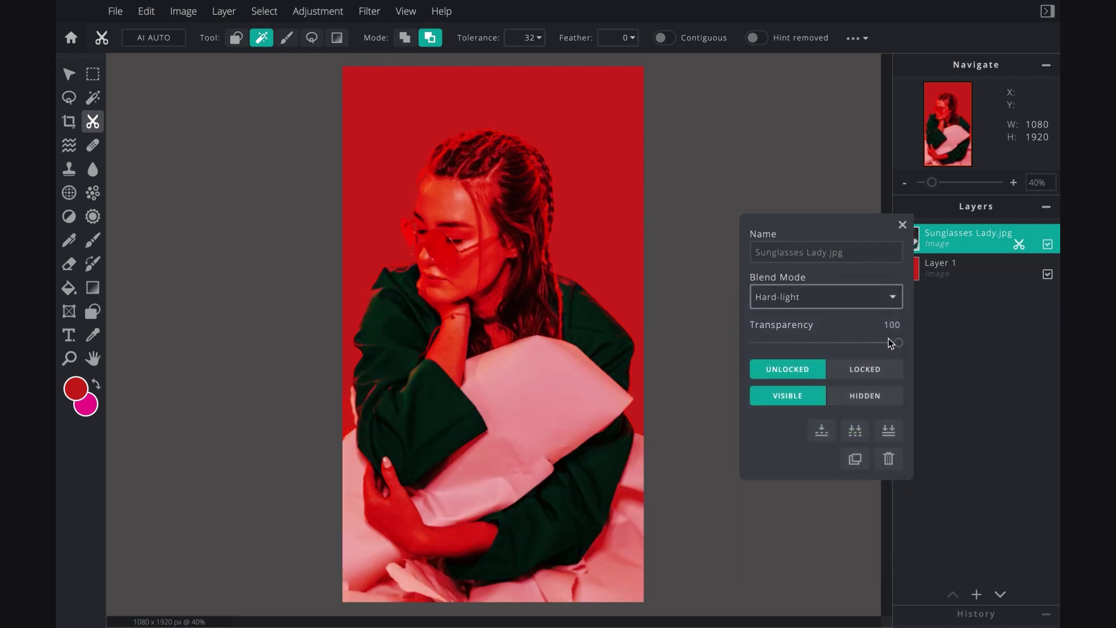
pyautogui.moveTo(897, 341); pyautogui.dragTo(870, 342)
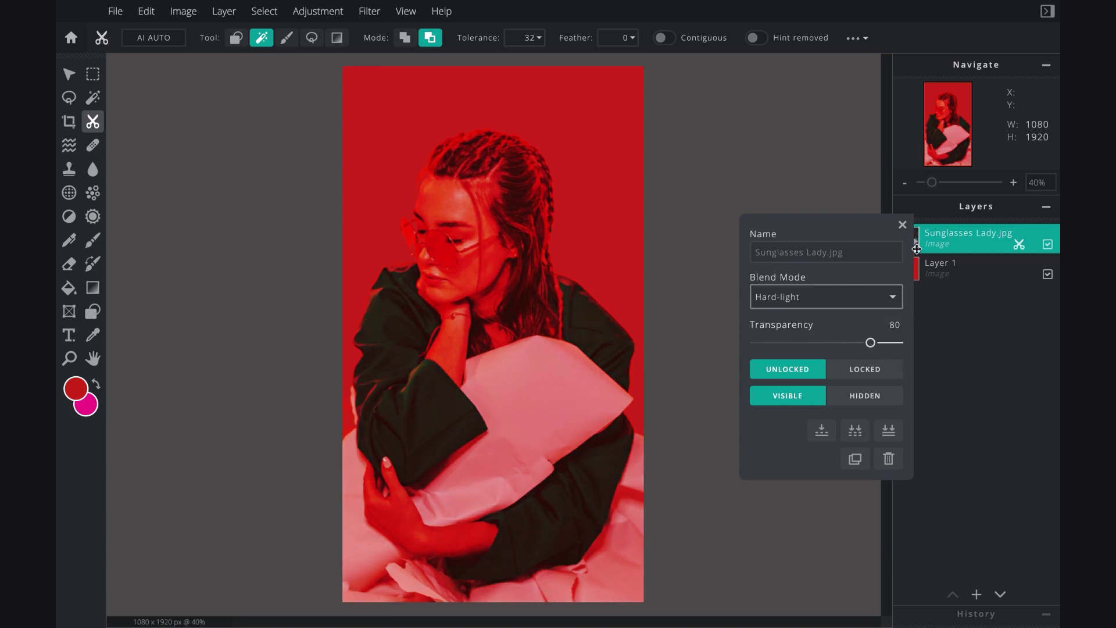
pyautogui.click(902, 224)
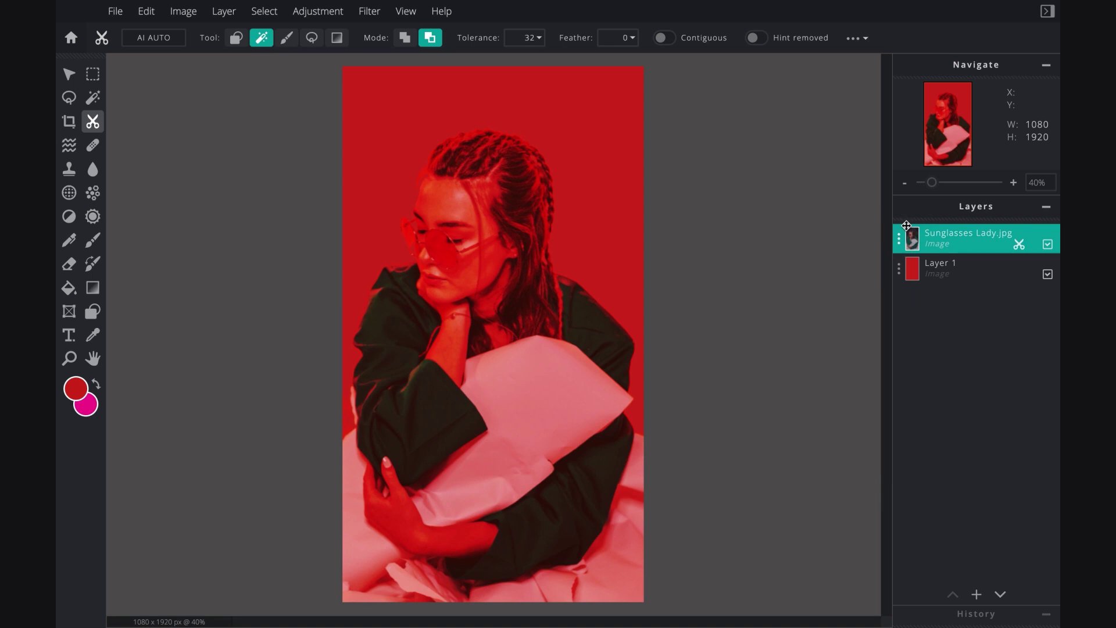
pyautogui.click(953, 266)
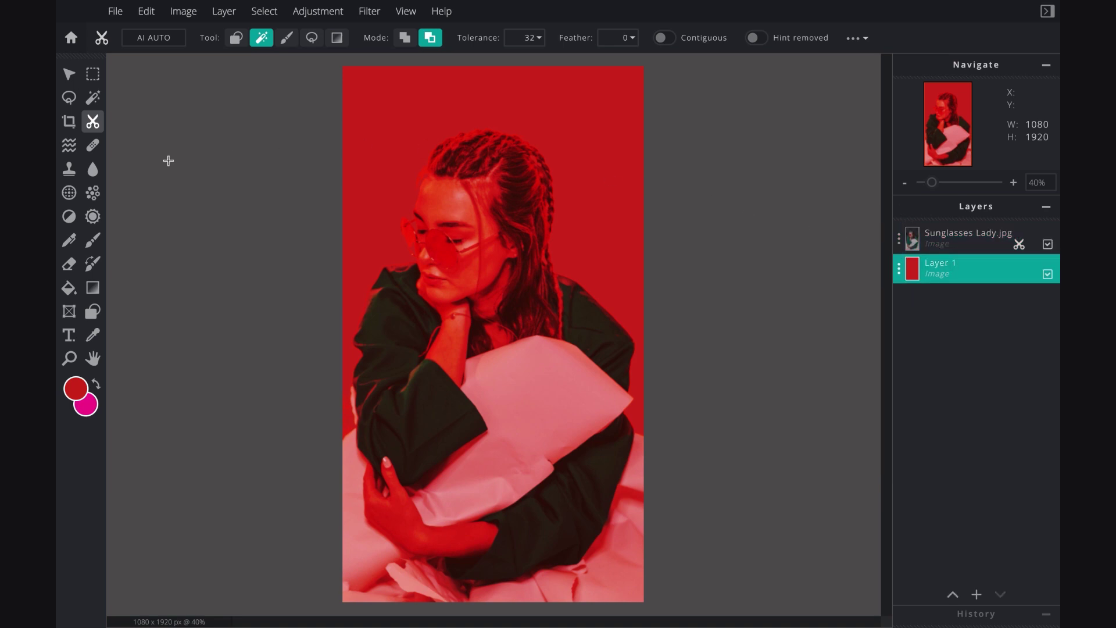
# Apply a focus blur with bokeh shape lights, adjusting their colour and count
pyautogui.click(70, 193)
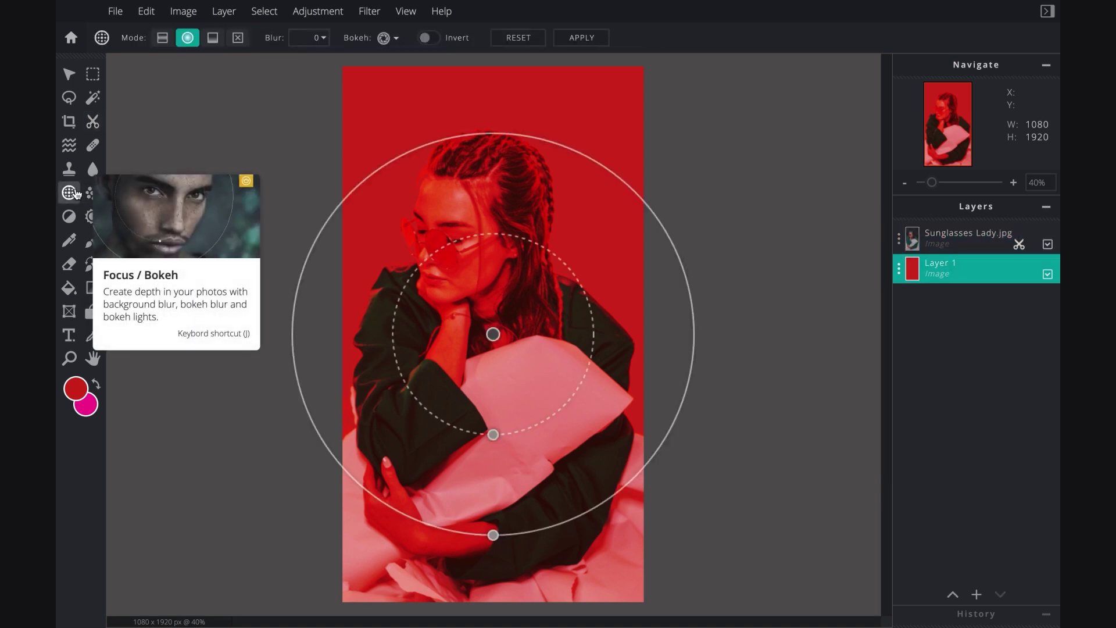
pyautogui.click(386, 39)
pyautogui.moveTo(395, 61); pyautogui.dragTo(188, 78)
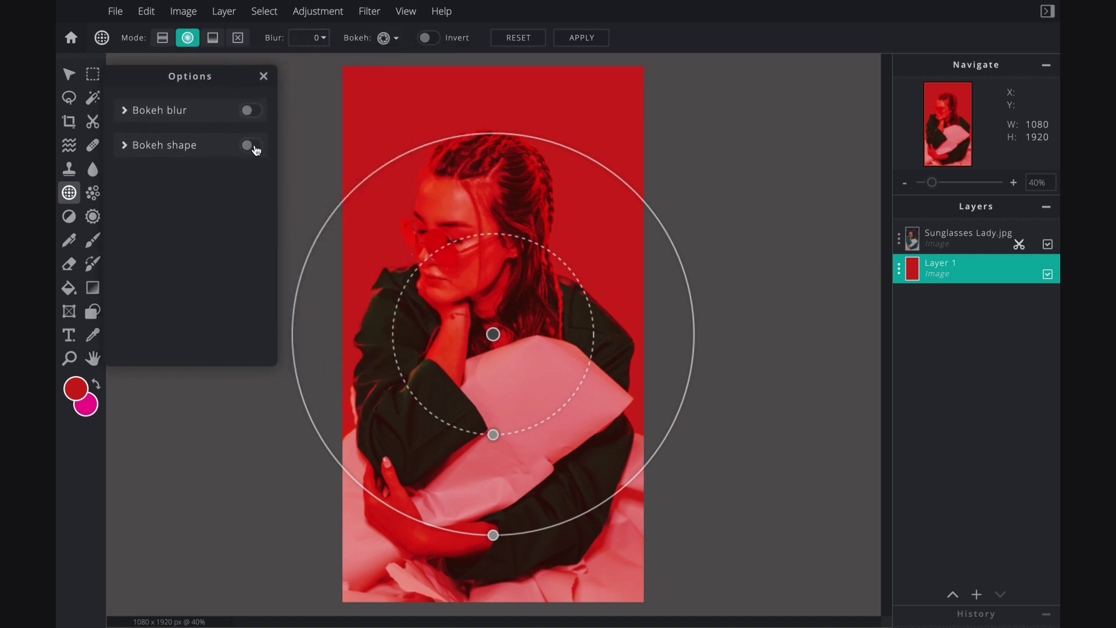
pyautogui.click(251, 146)
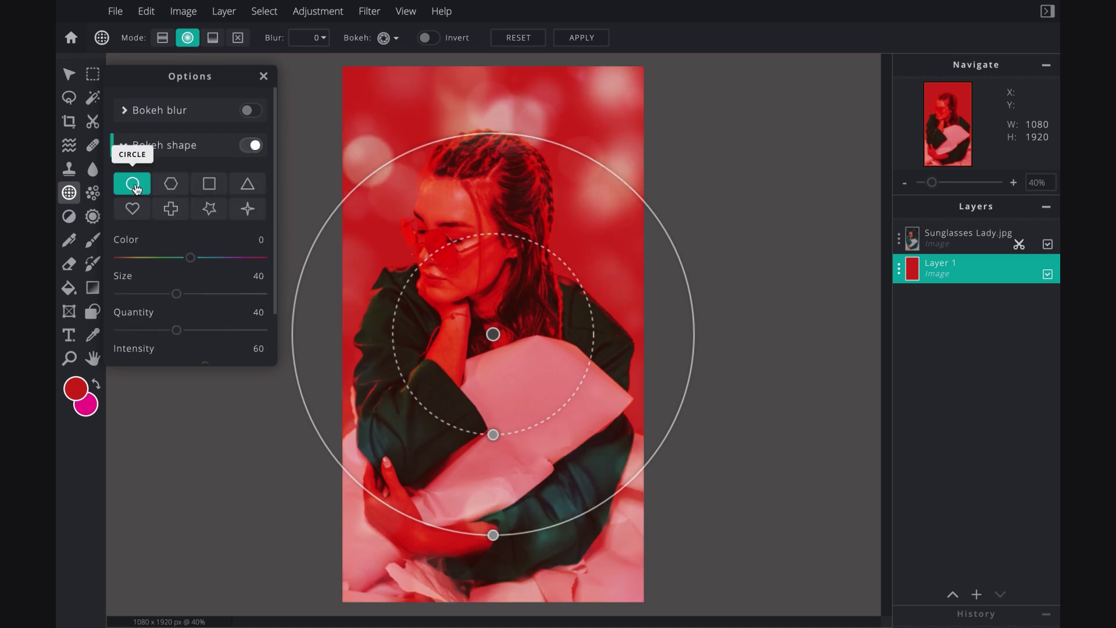
pyautogui.moveTo(190, 257); pyautogui.dragTo(143, 261)
pyautogui.moveTo(176, 330); pyautogui.dragTo(195, 336)
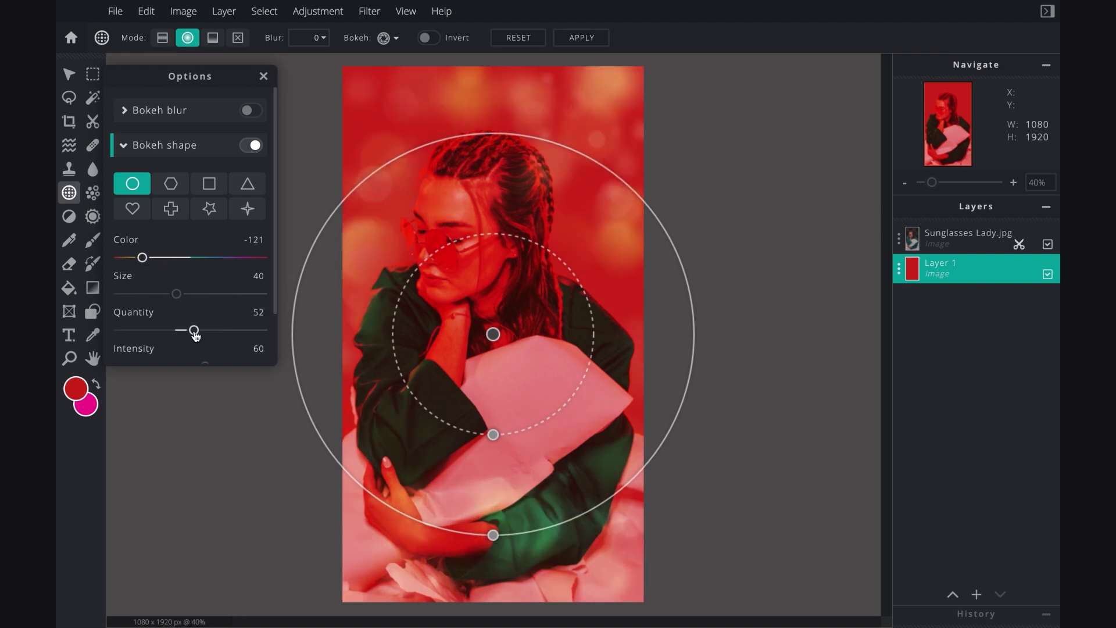
pyautogui.click(263, 76)
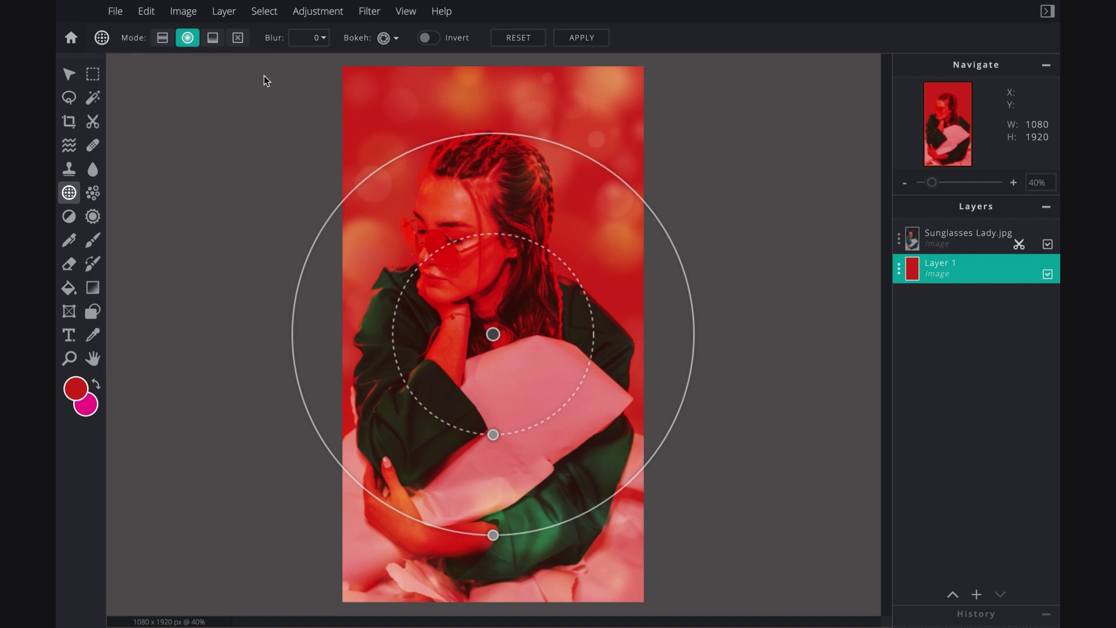
pyautogui.click(578, 39)
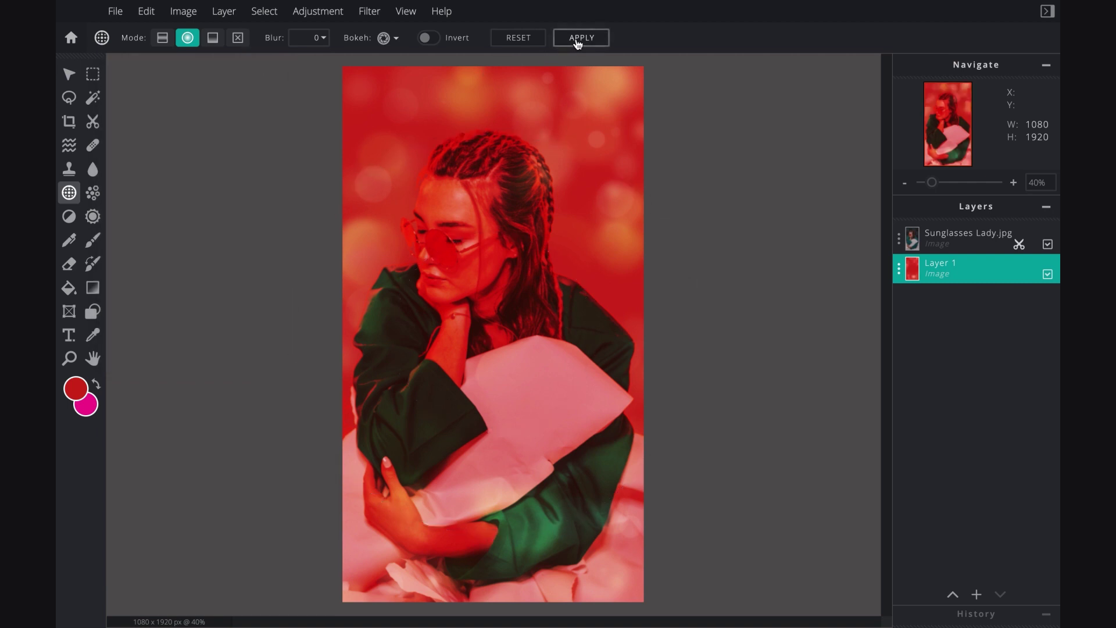
pyautogui.click(93, 312)
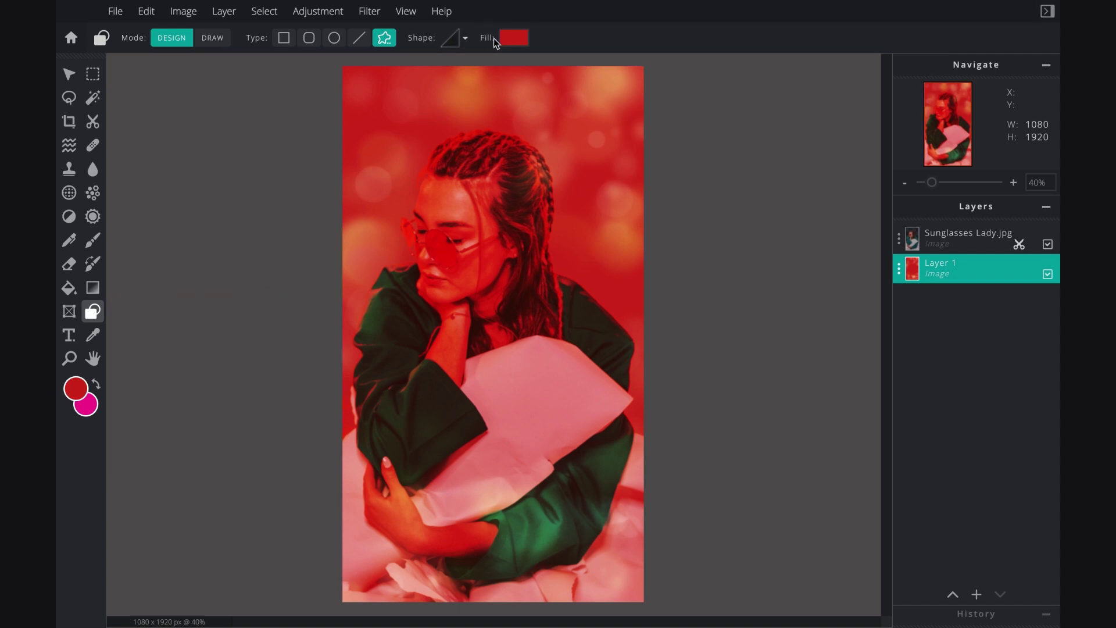
# Draw a square-grid-pattern triangle and move it into the photo's lower-right corner
pyautogui.click(508, 39)
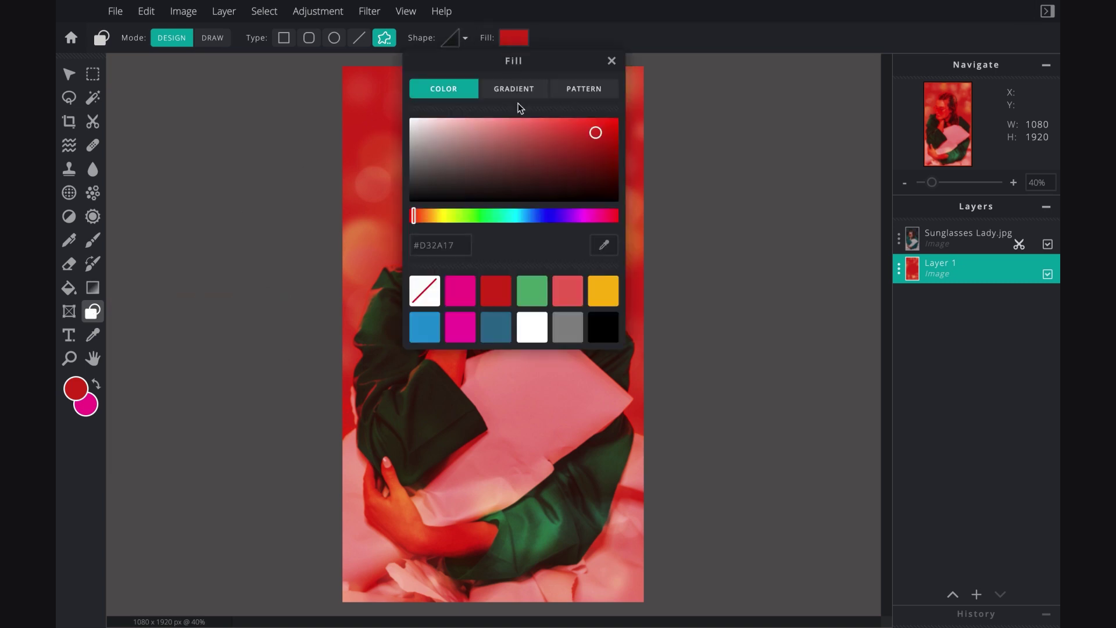
pyautogui.click(577, 89)
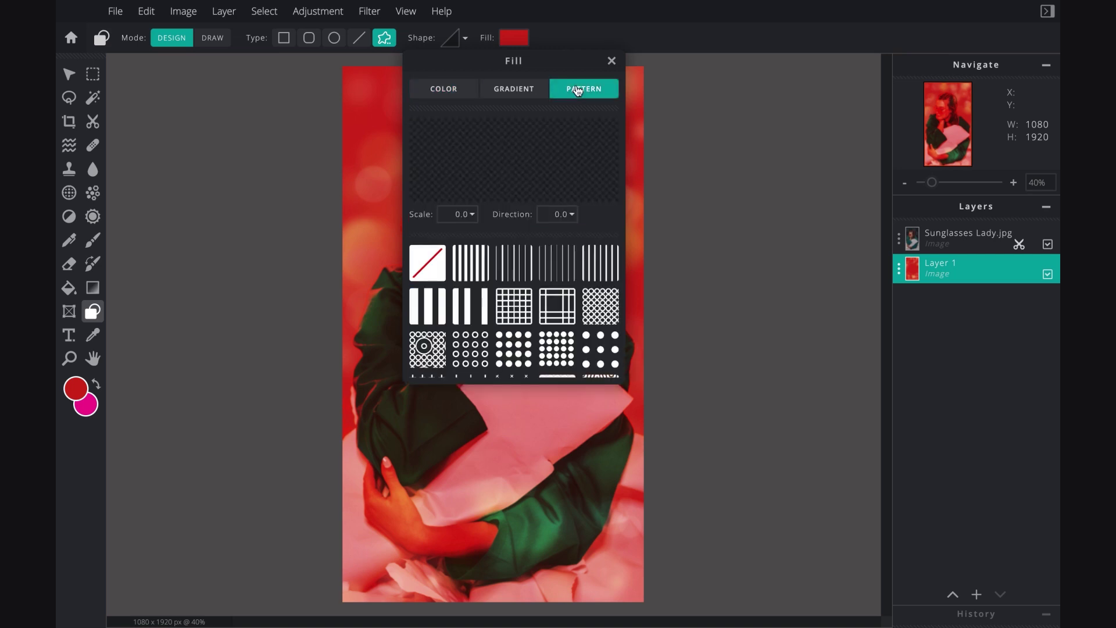
pyautogui.click(519, 304)
pyautogui.click(680, 250)
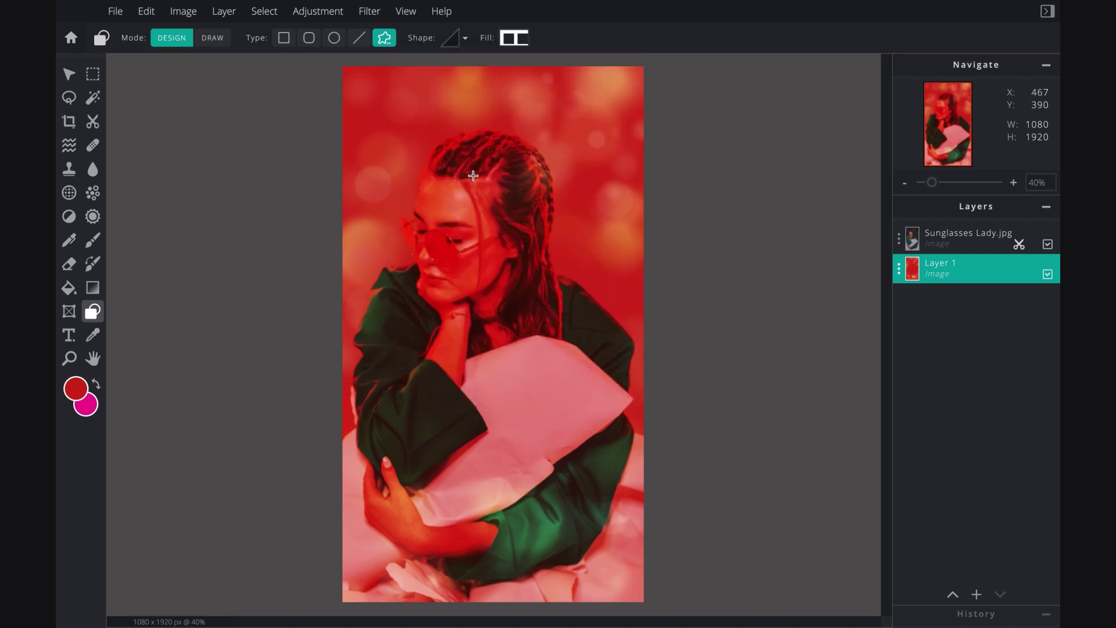
pyautogui.moveTo(473, 175); pyautogui.dragTo(711, 487)
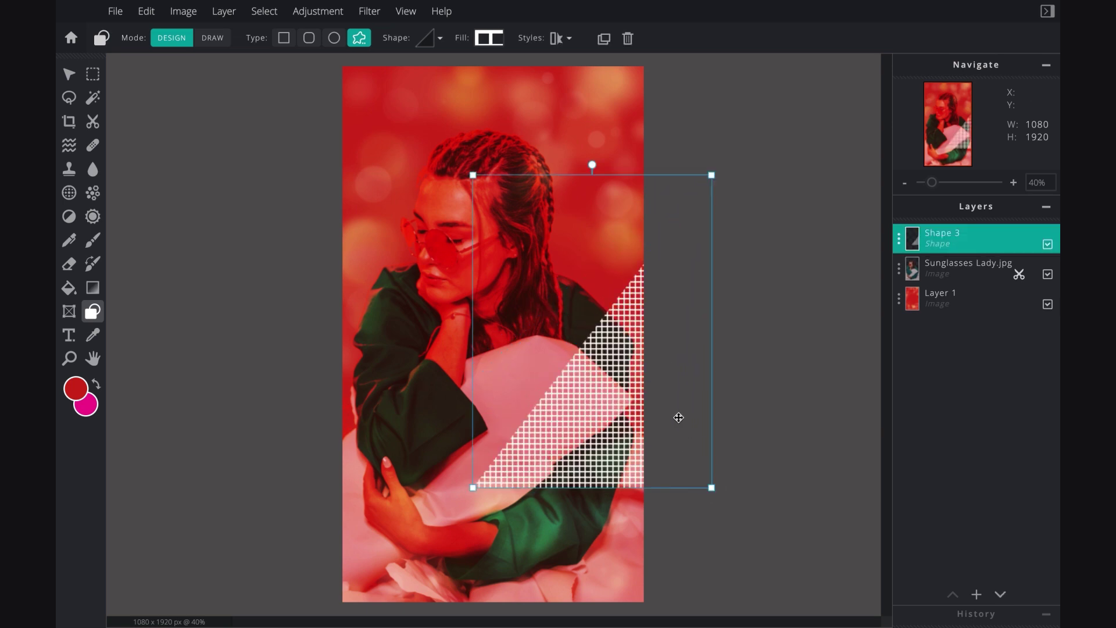
pyautogui.moveTo(679, 418); pyautogui.dragTo(632, 539)
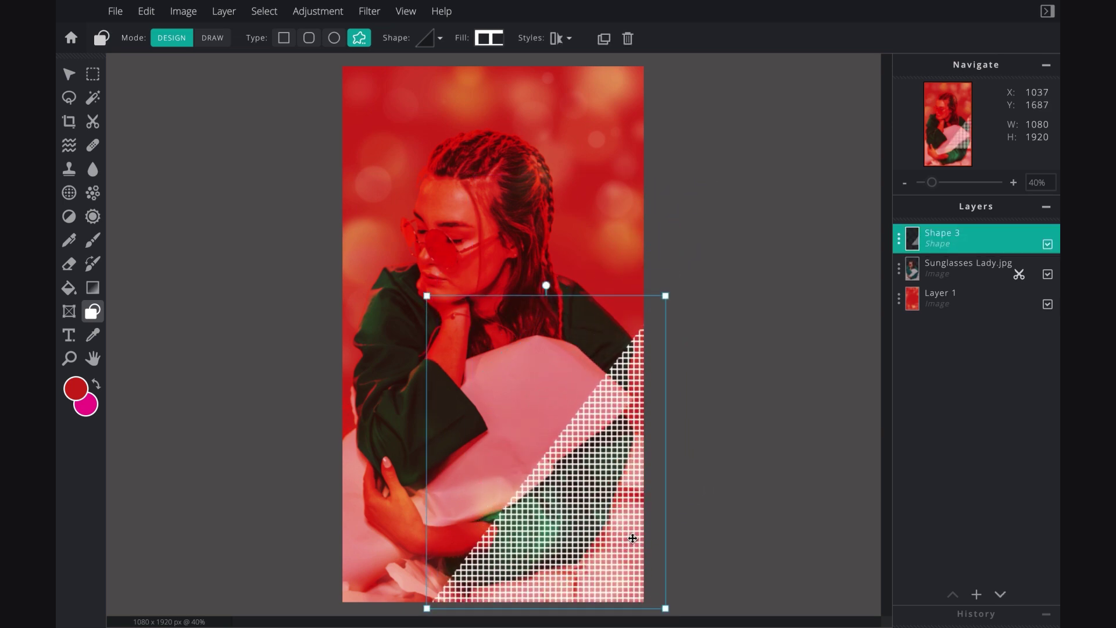
pyautogui.click(561, 38)
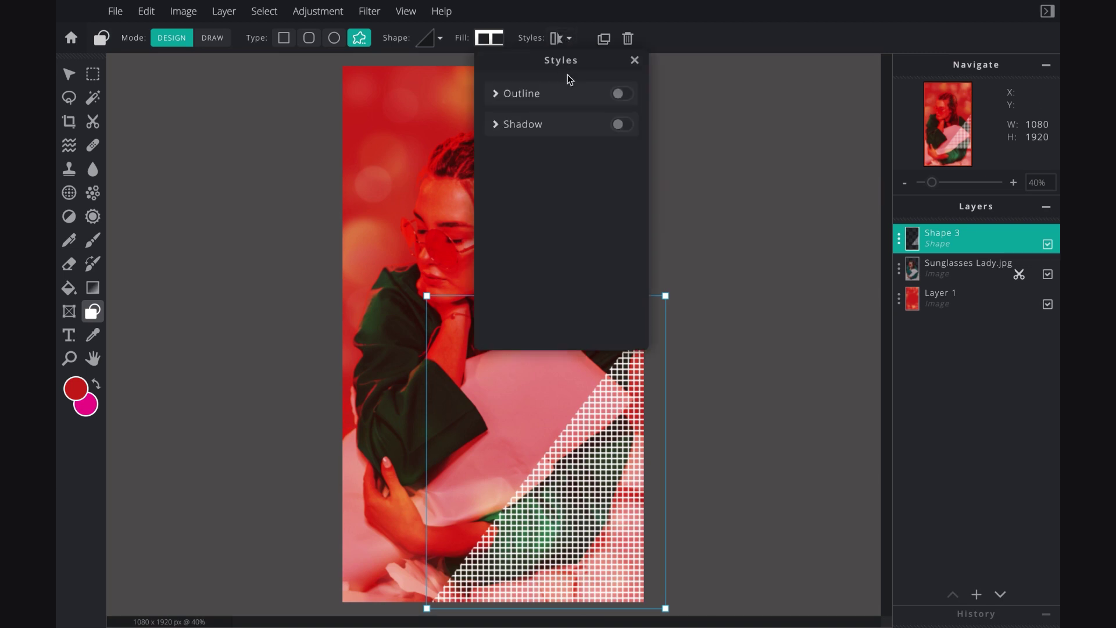
# Give the triangle a #76230E dark red drop shadow at distance 45
pyautogui.click(622, 124)
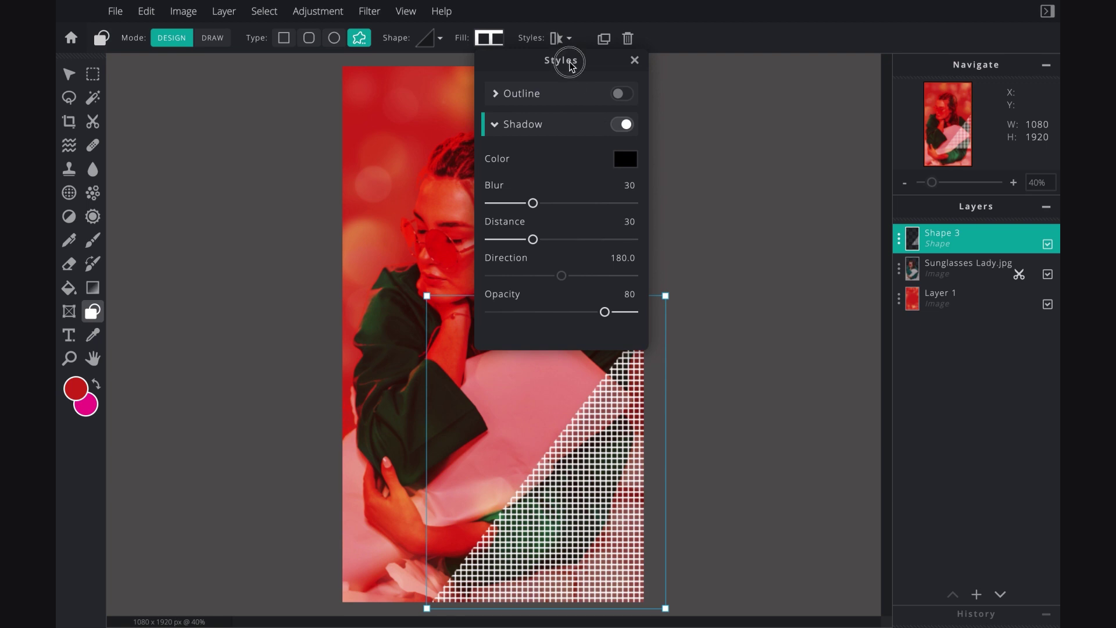
pyautogui.moveTo(570, 65); pyautogui.dragTo(781, 74)
pyautogui.click(842, 169)
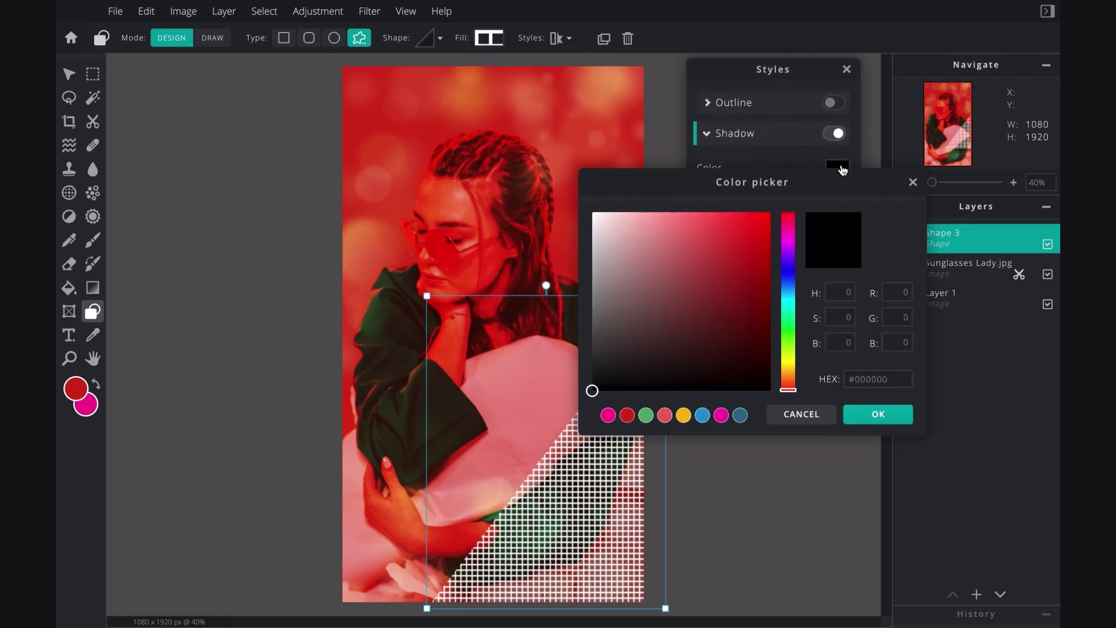
pyautogui.click(614, 140)
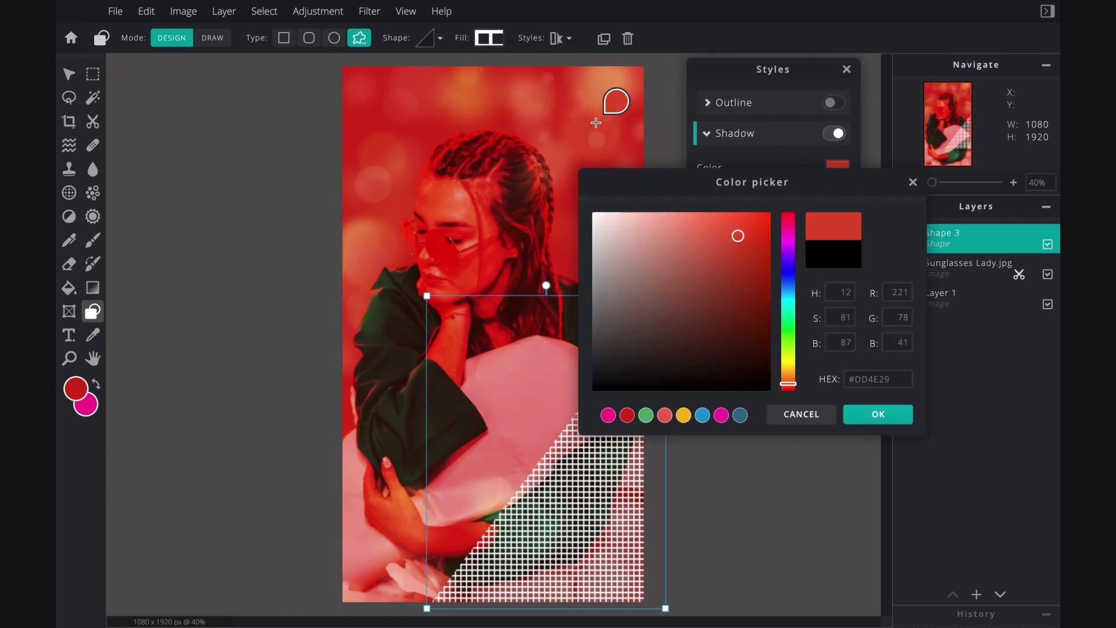
pyautogui.click(750, 308)
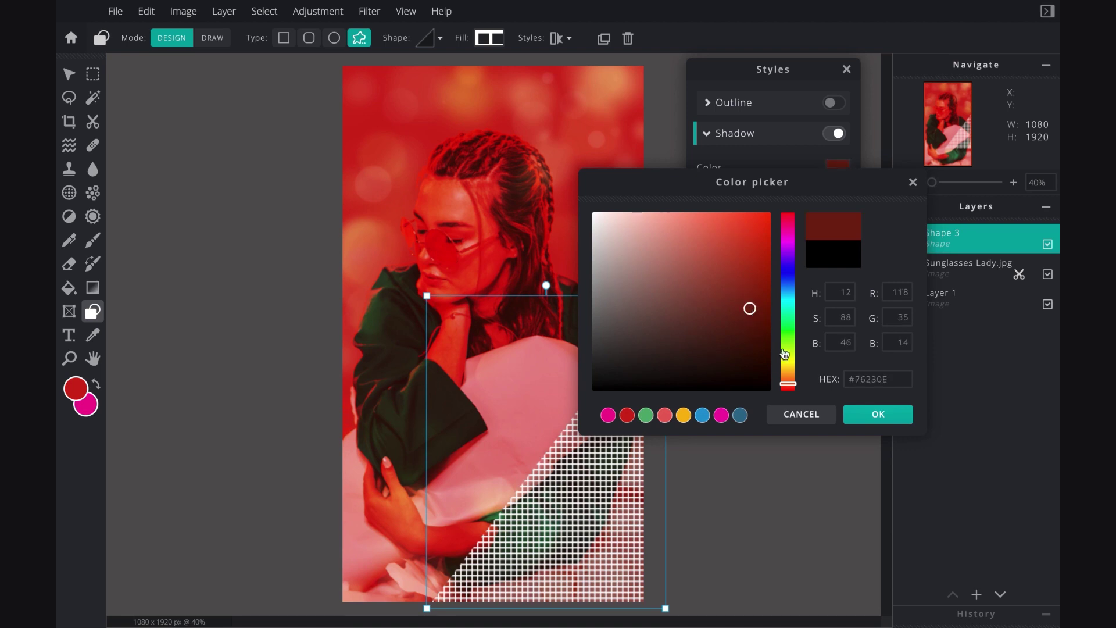
pyautogui.click(859, 415)
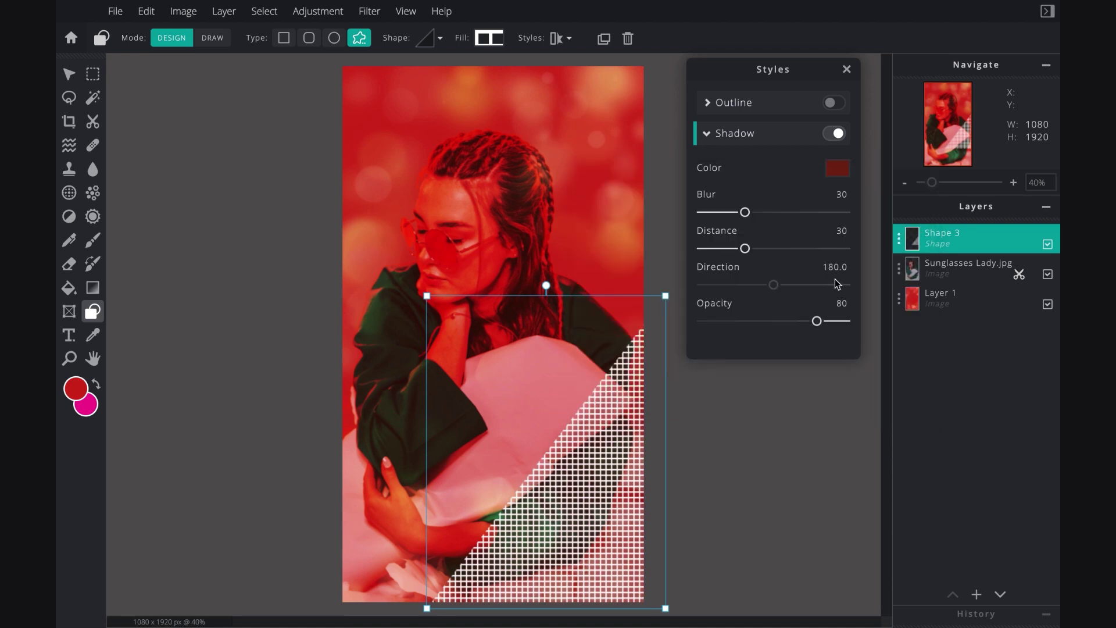
pyautogui.moveTo(744, 249); pyautogui.dragTo(793, 284)
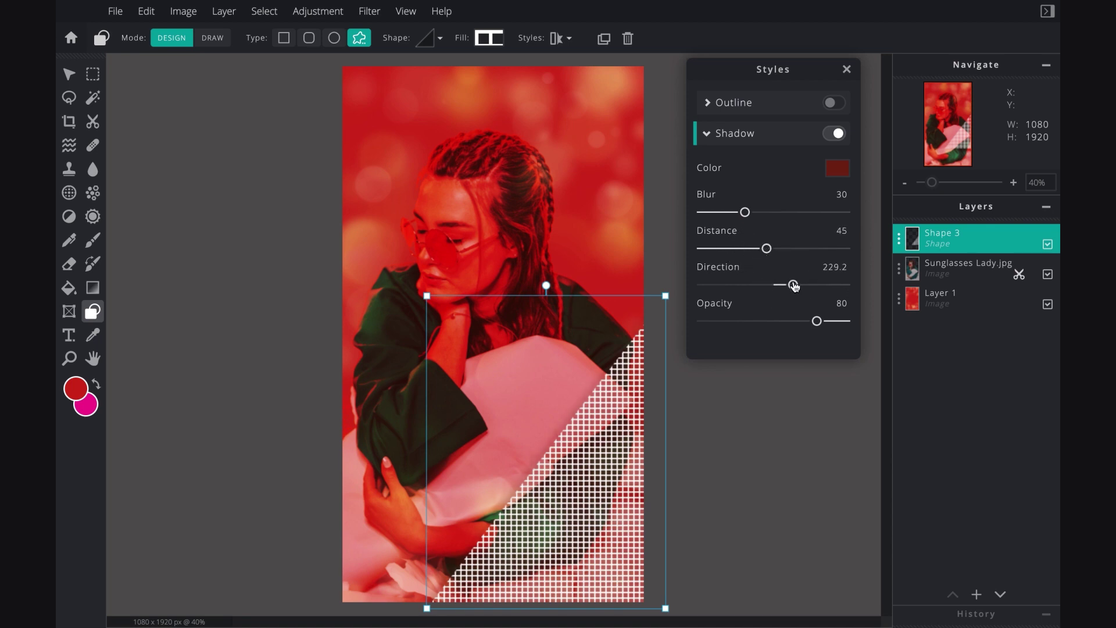
pyautogui.click(847, 71)
# Set the grid triangle layer's blend mode to Soft-light and deselect it
pyautogui.click(899, 239)
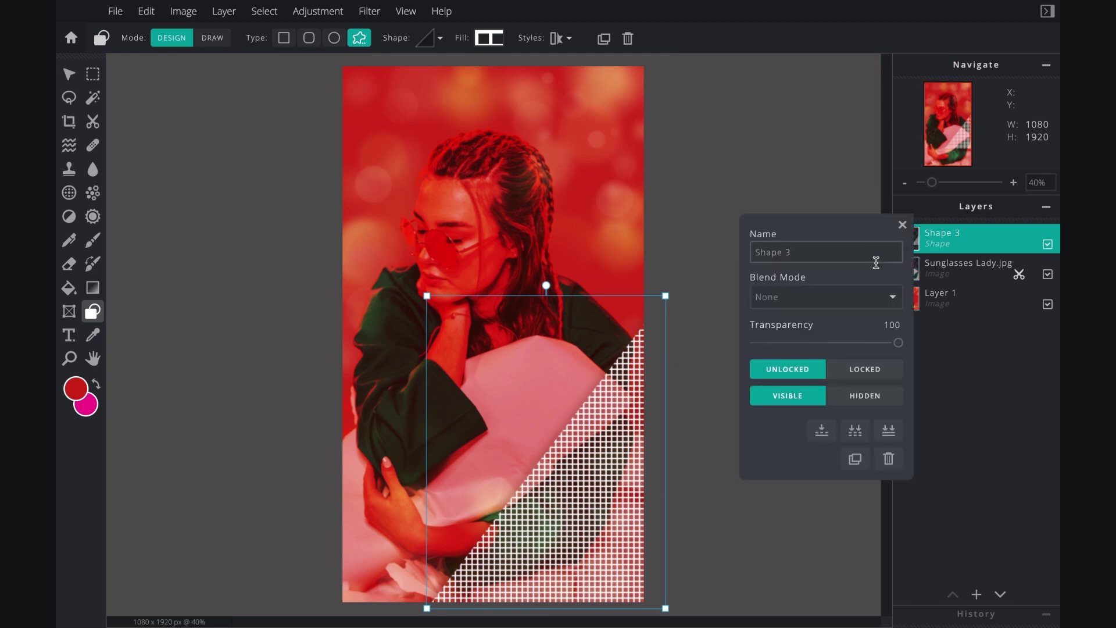
pyautogui.click(844, 296)
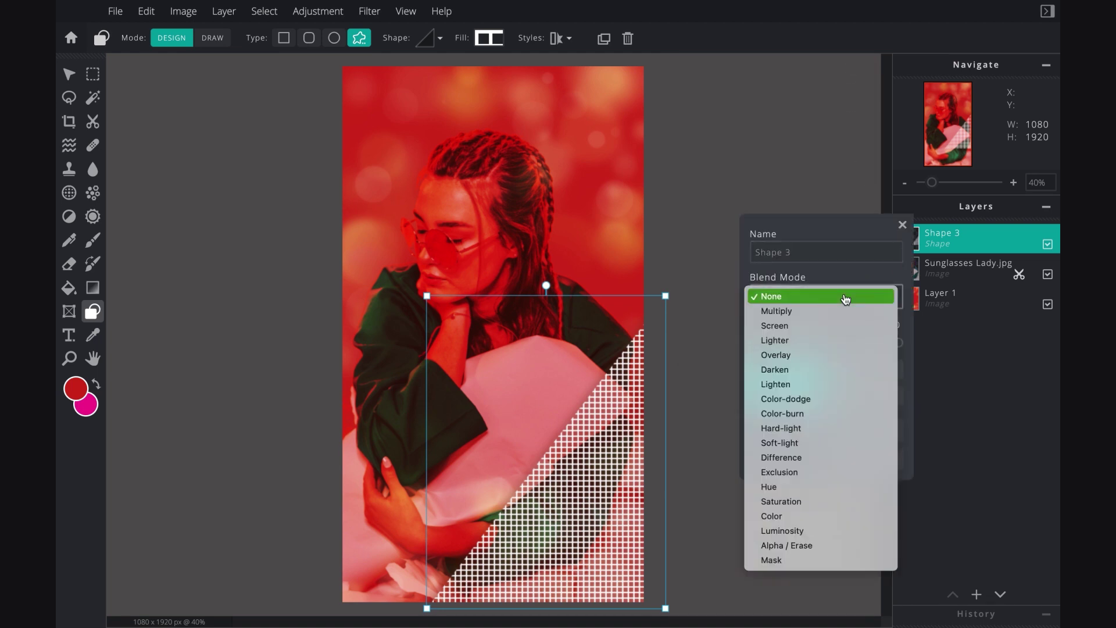
pyautogui.click(795, 444)
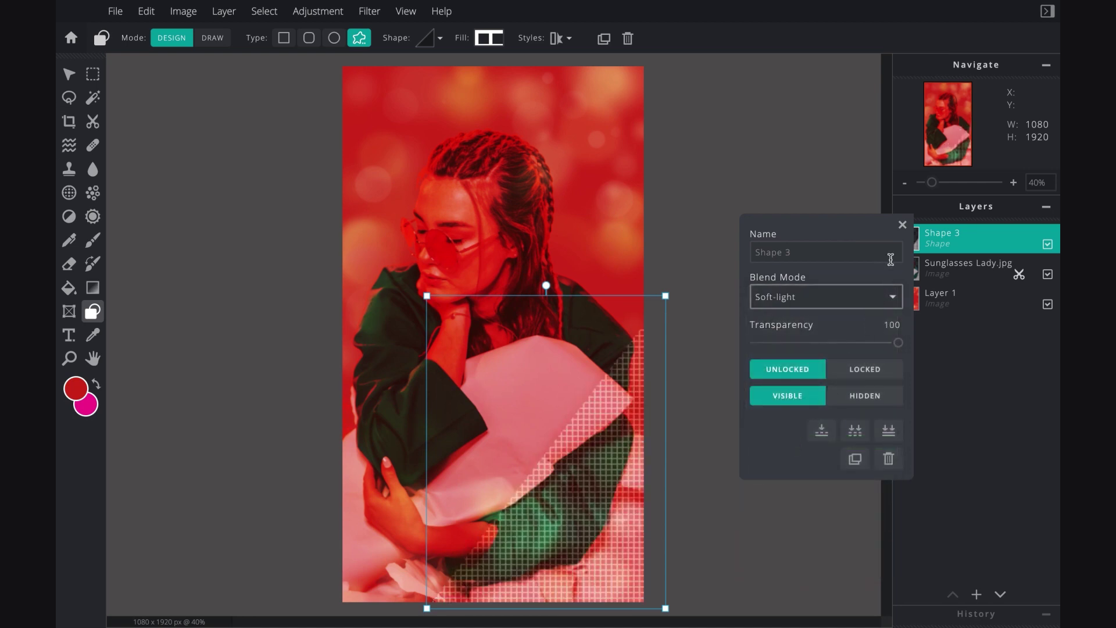
pyautogui.click(902, 224)
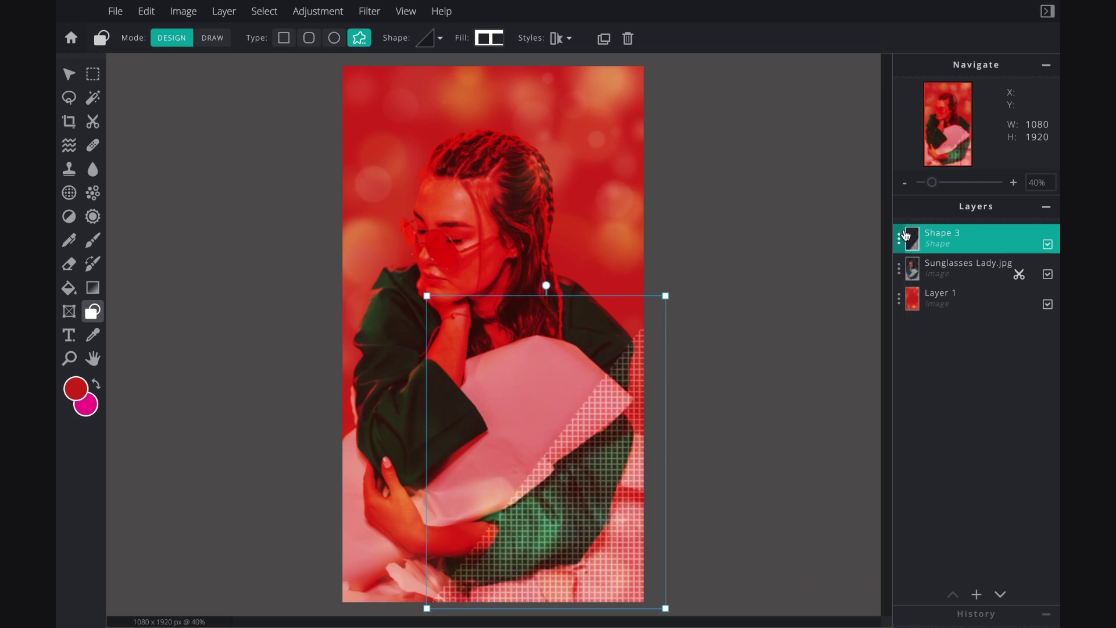
pyautogui.click(769, 219)
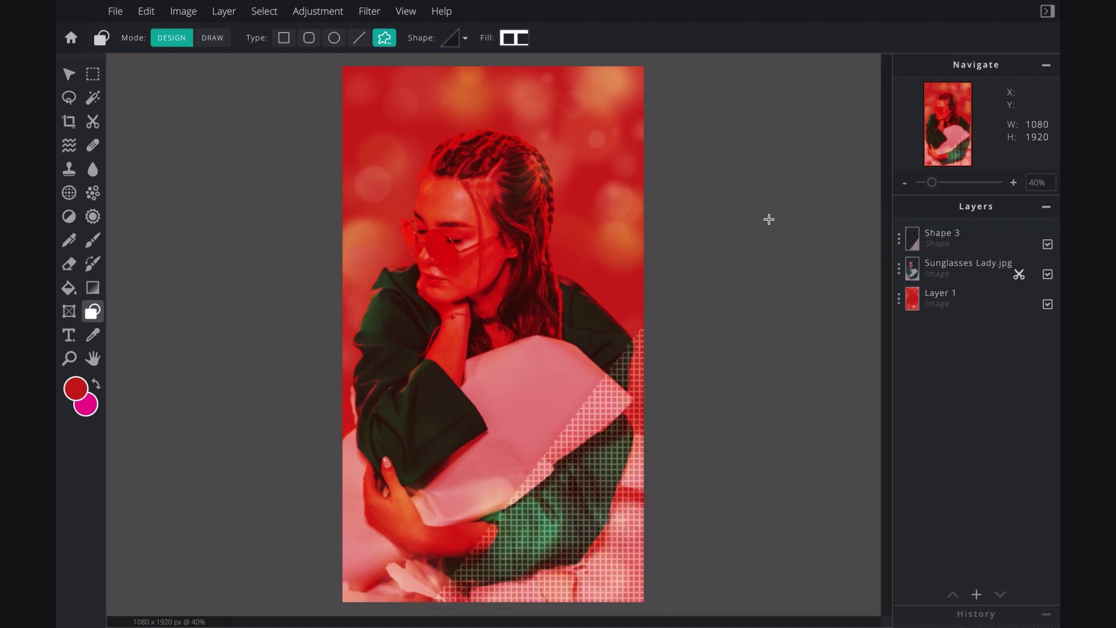
# Add a white text layer reading 'Sunglasses for every mood'
pyautogui.press('t')
pyautogui.click(490, 236)
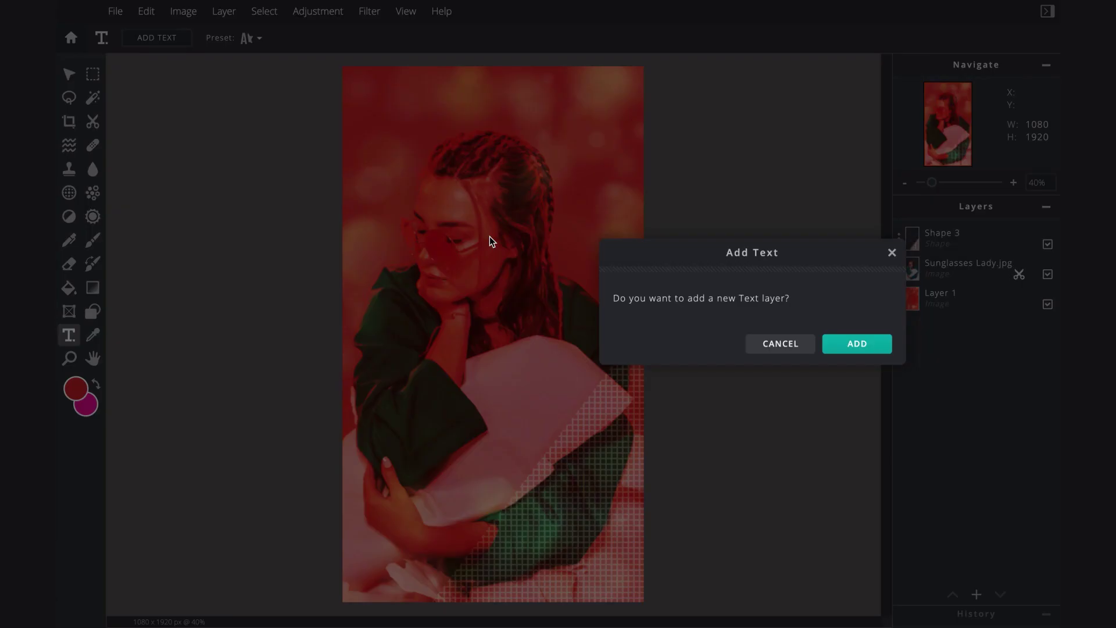
pyautogui.press('Return')
pyautogui.write('S')
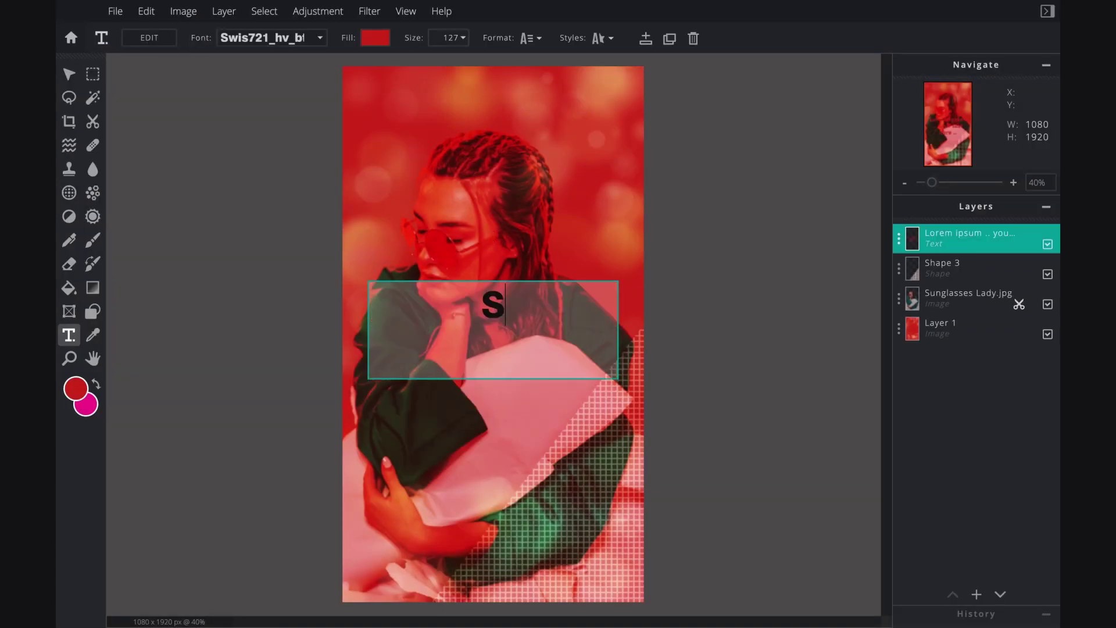
pyautogui.write('unglasses for ev')
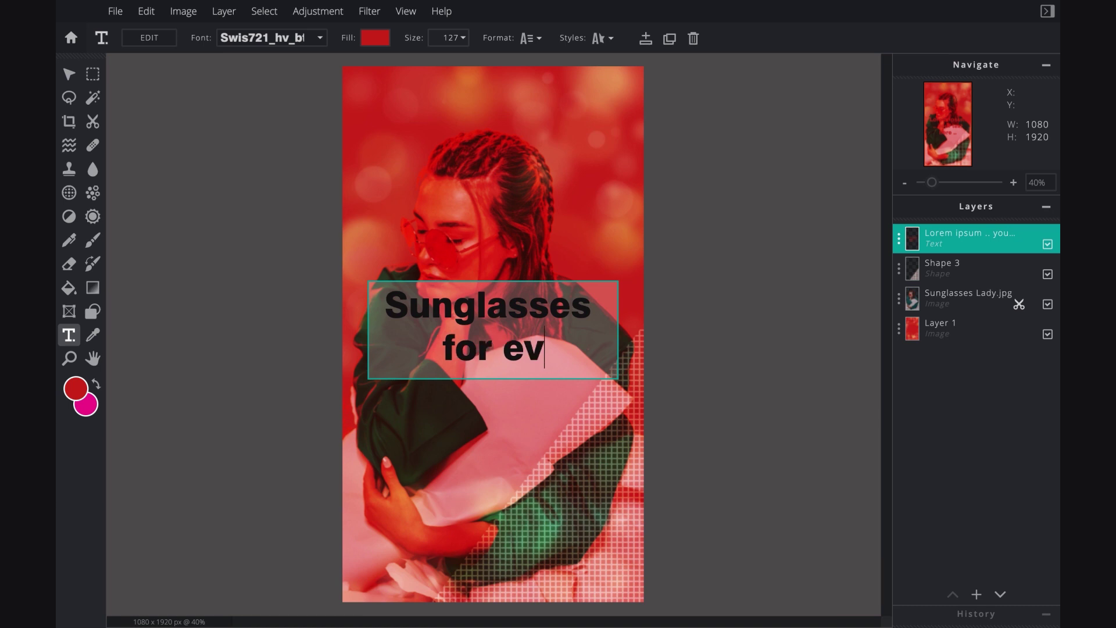
pyautogui.write('ery mood')
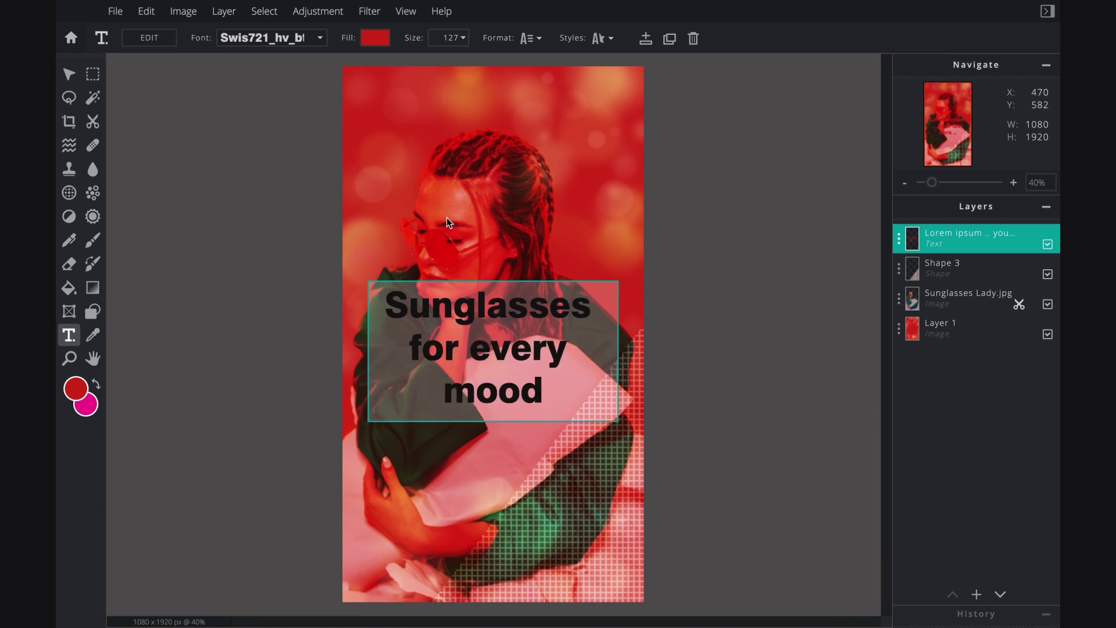
pyautogui.click(375, 39)
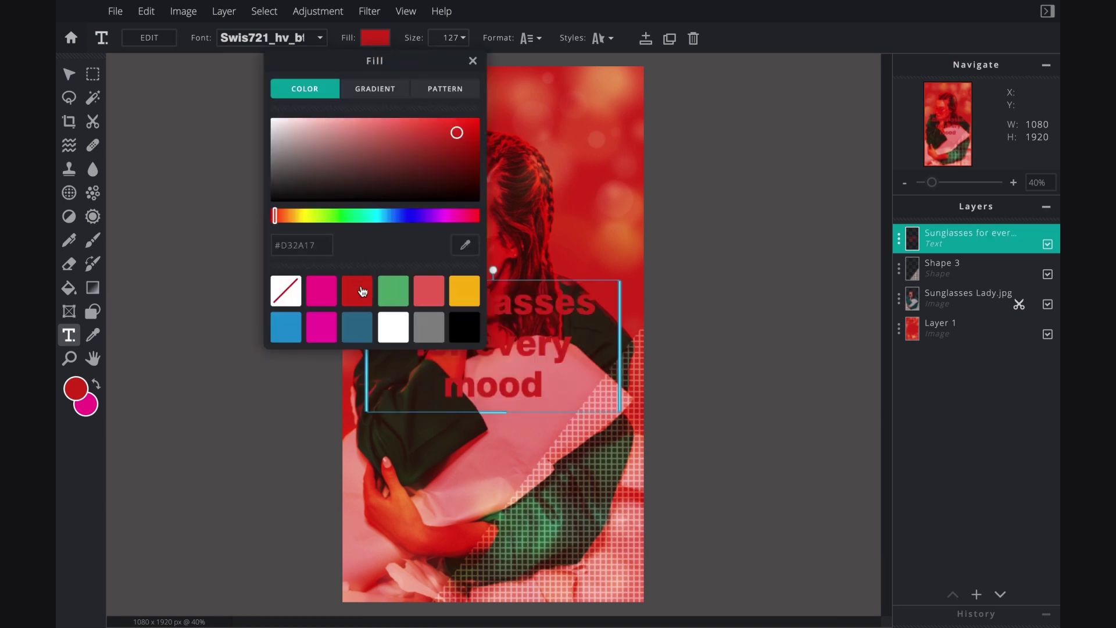
pyautogui.click(391, 327)
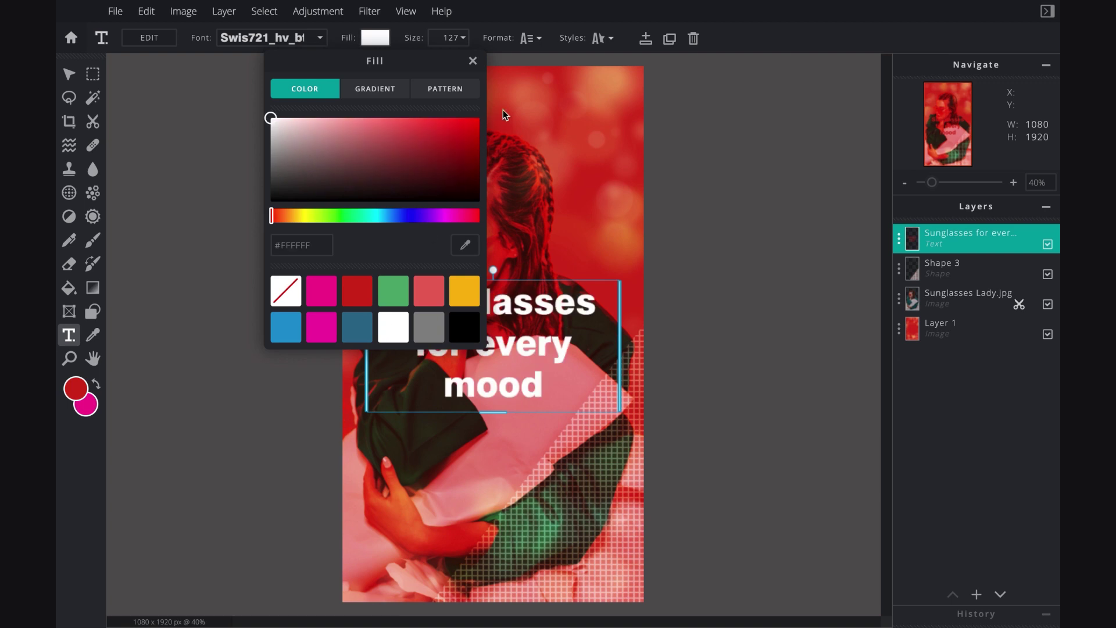
# Left-align the headline, set it in BRAVE HEARTED, and move it lower and left
pyautogui.click(531, 37)
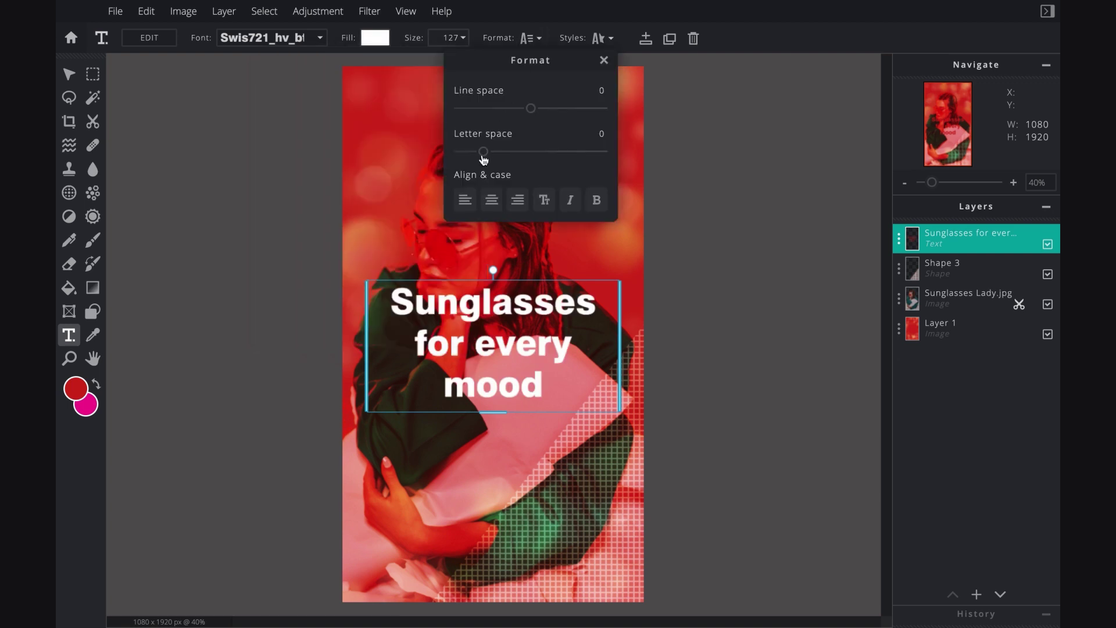
pyautogui.click(464, 200)
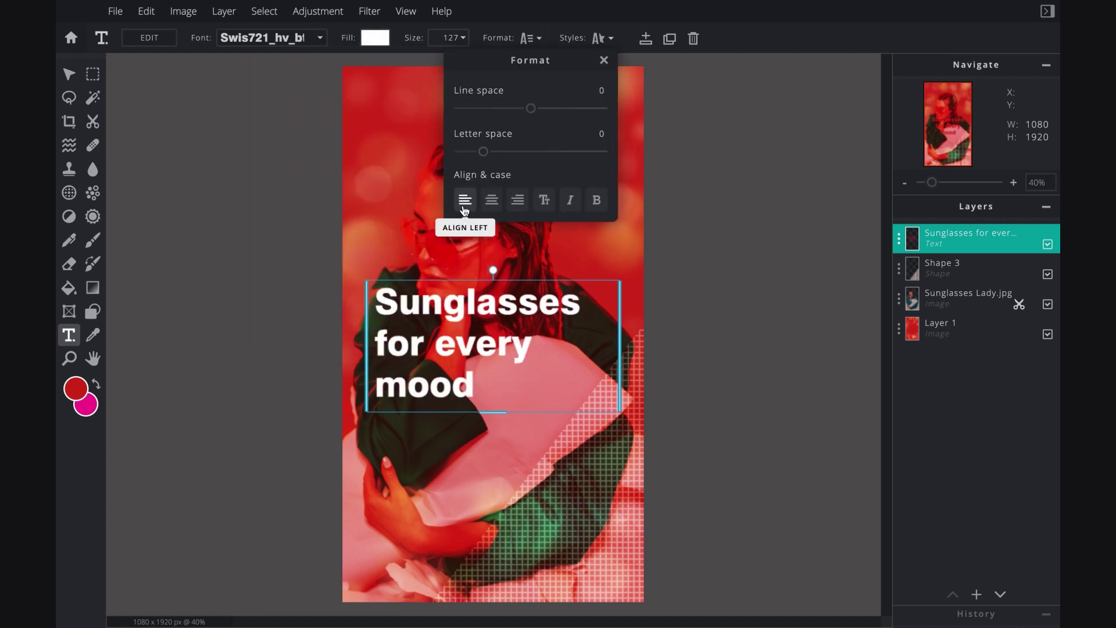
pyautogui.click(277, 36)
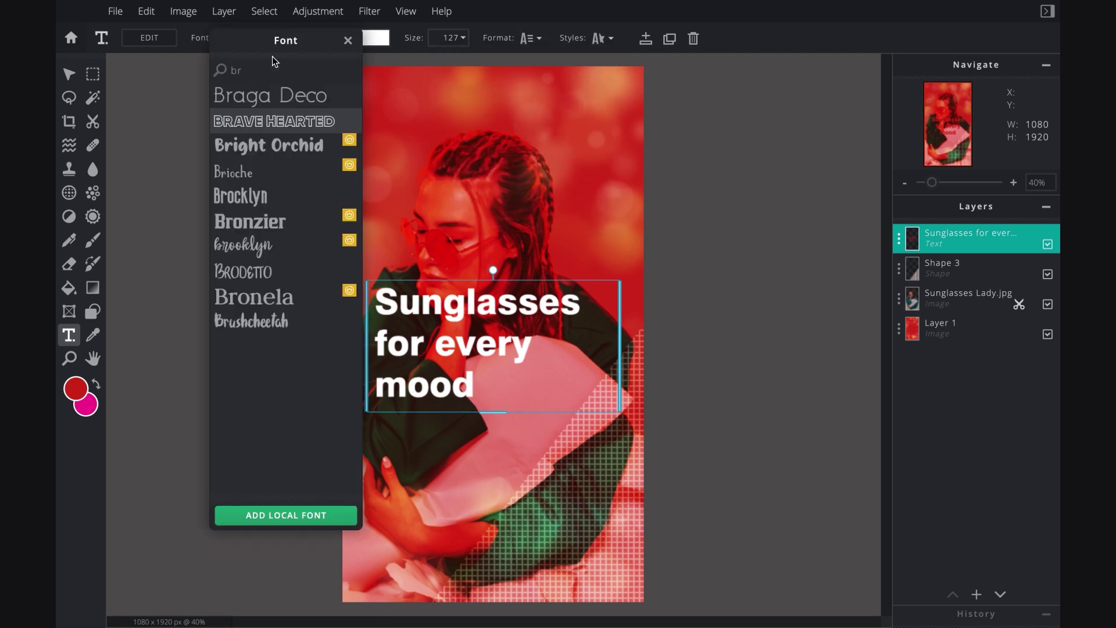
pyautogui.click(263, 122)
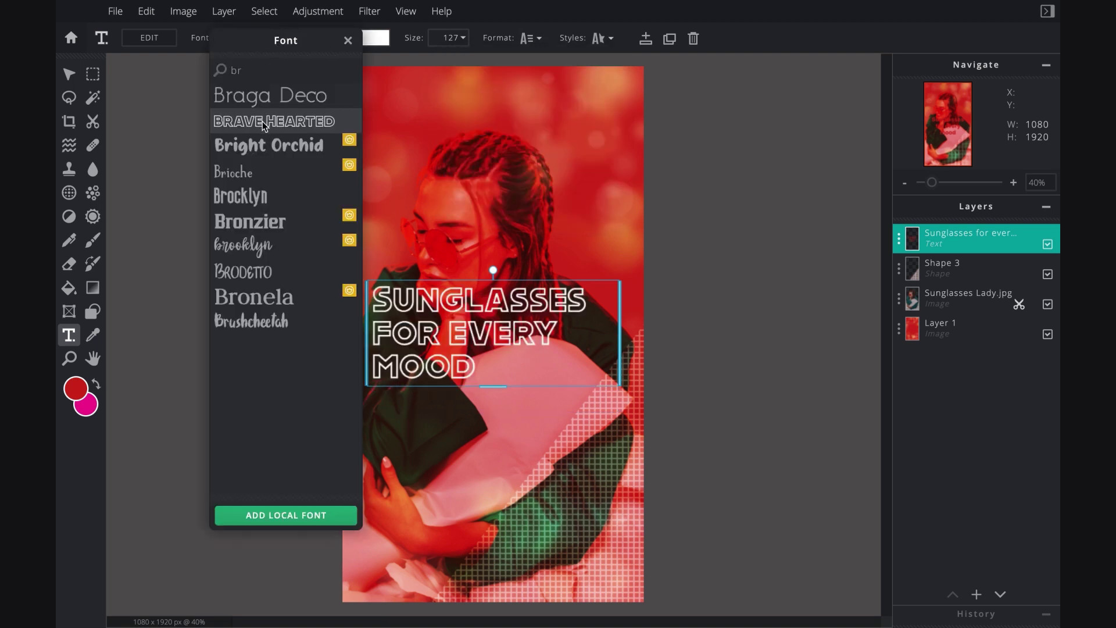
pyautogui.moveTo(422, 323); pyautogui.dragTo(411, 397)
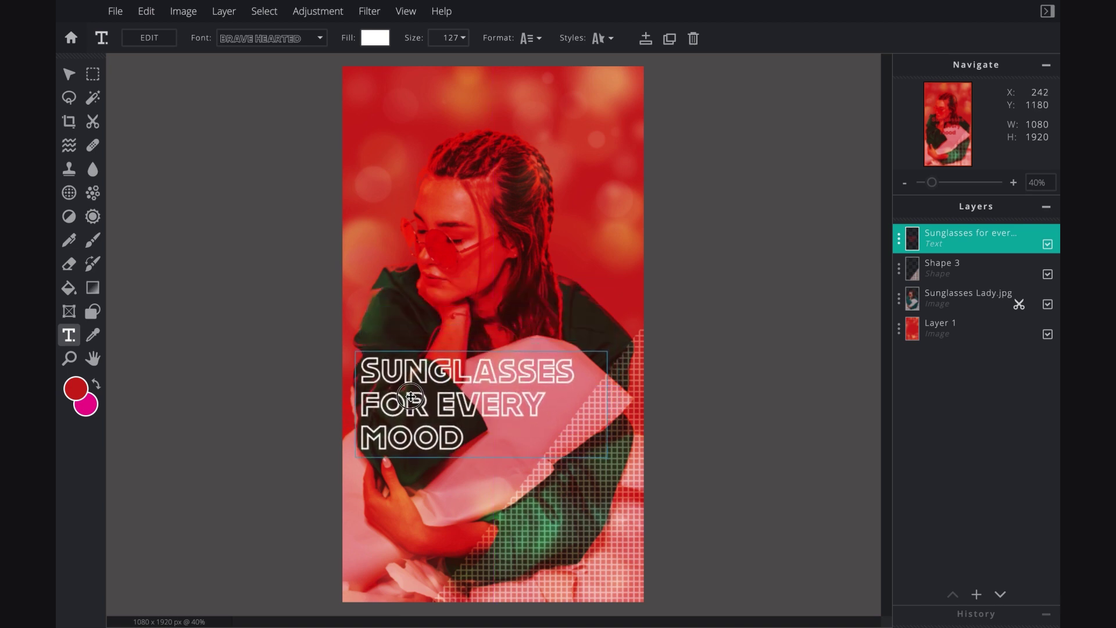
pyautogui.click(285, 352)
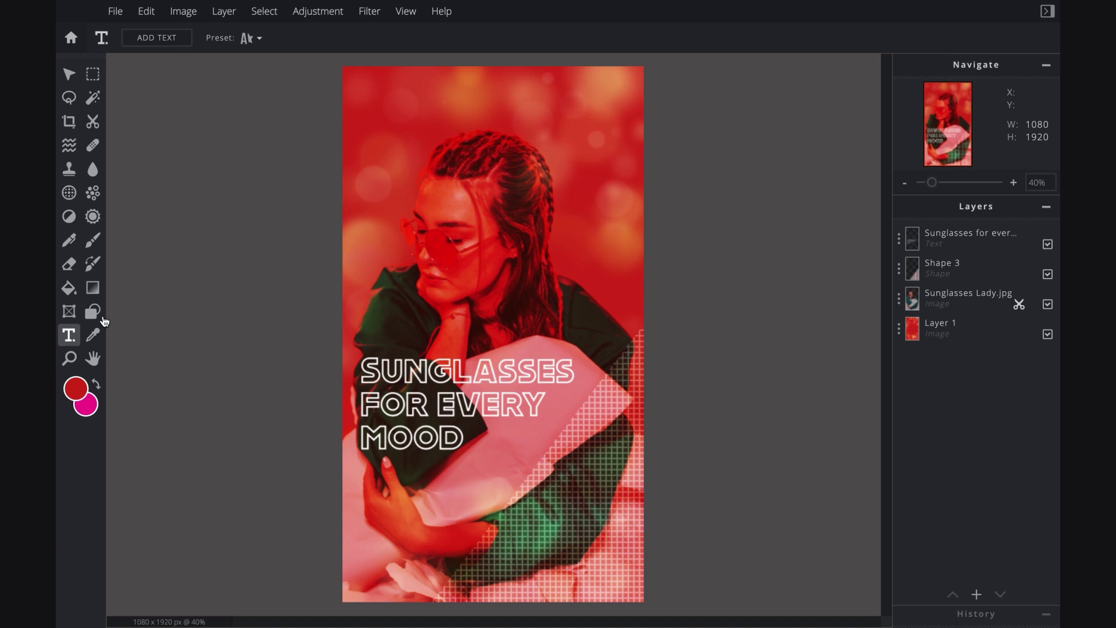
# Draw three magenta rectangle bars across the SUNGLASSES, FOR EVERY and MOOD lines
pyautogui.click(93, 314)
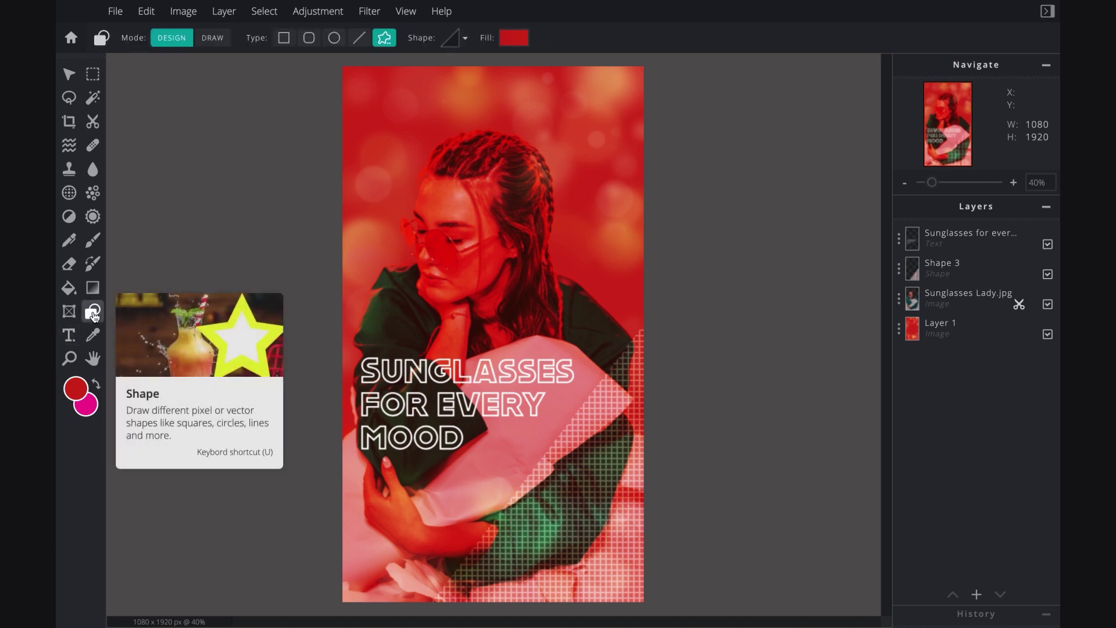
pyautogui.click(284, 38)
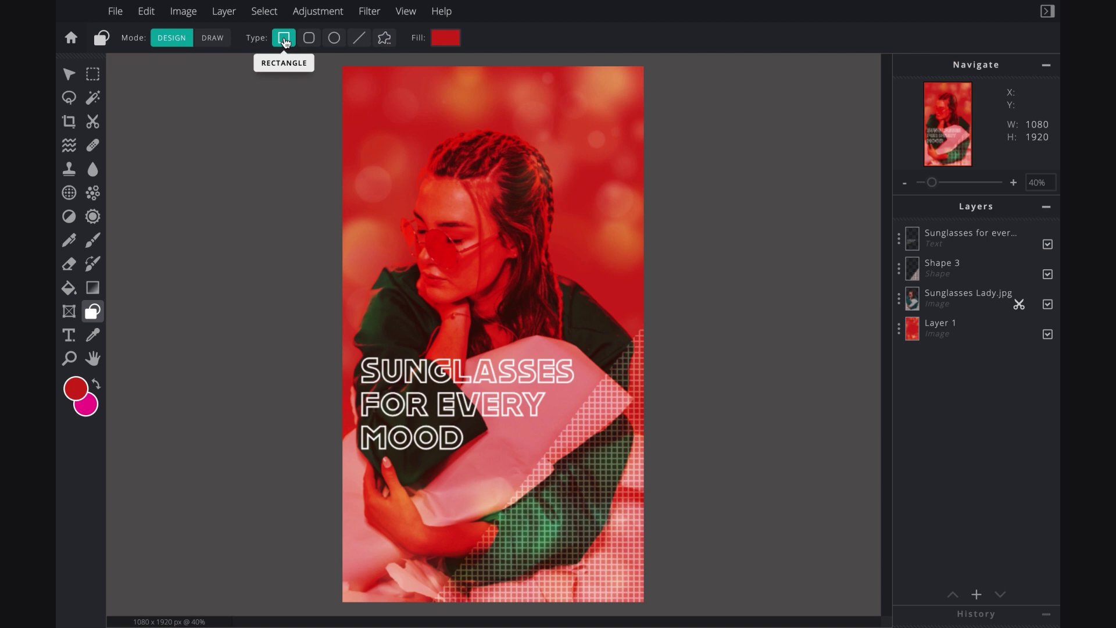
pyautogui.click(448, 39)
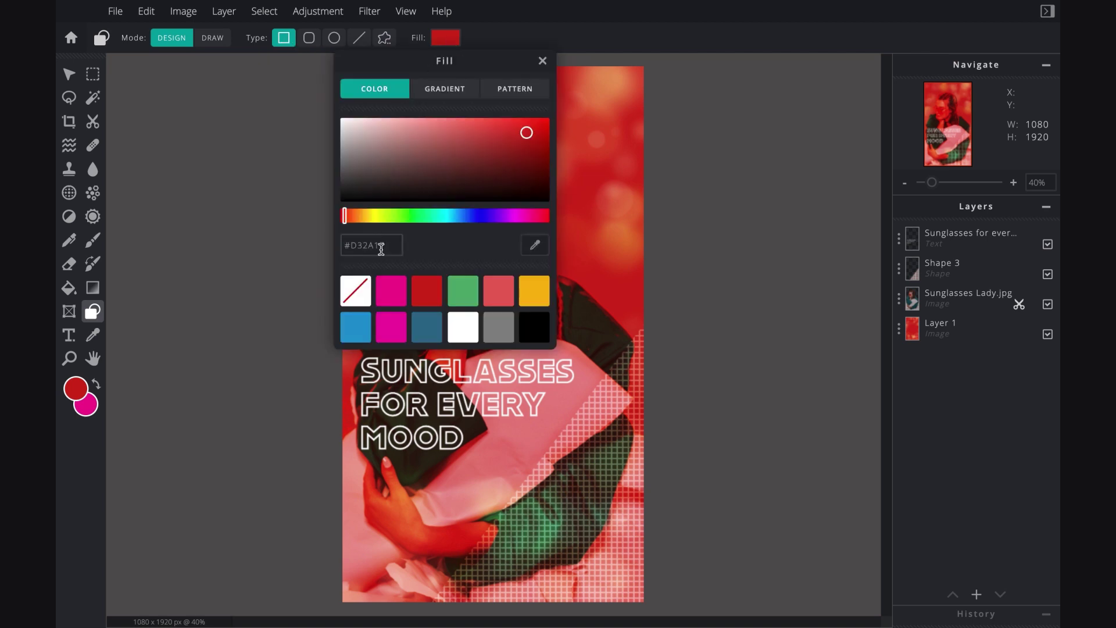
pyautogui.click(387, 295)
pyautogui.click(294, 282)
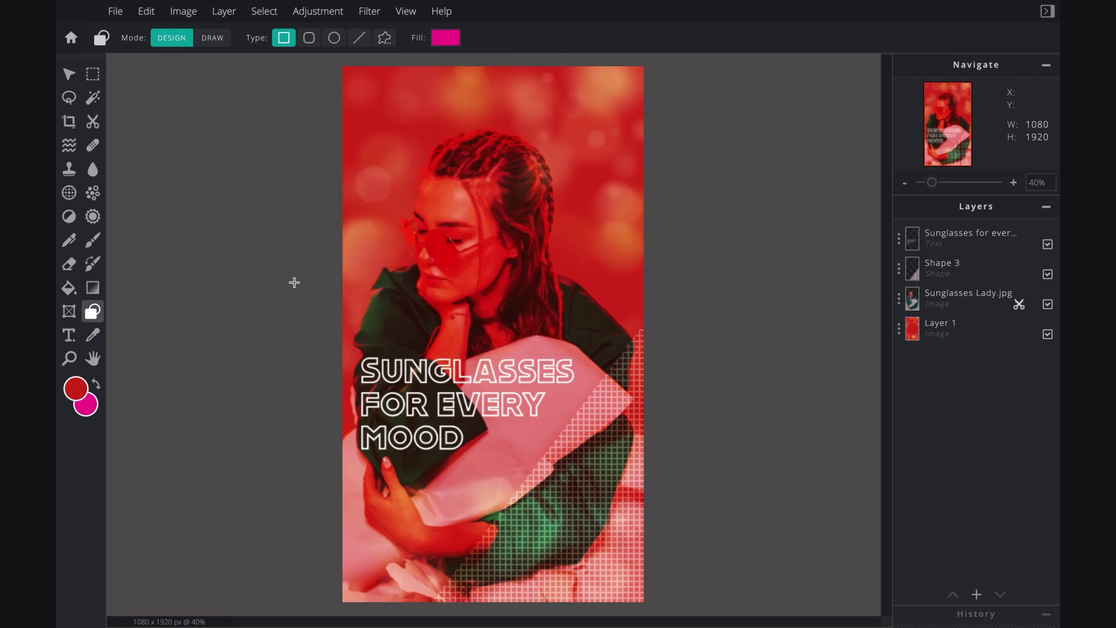
pyautogui.hotkey('ctrl', '+')
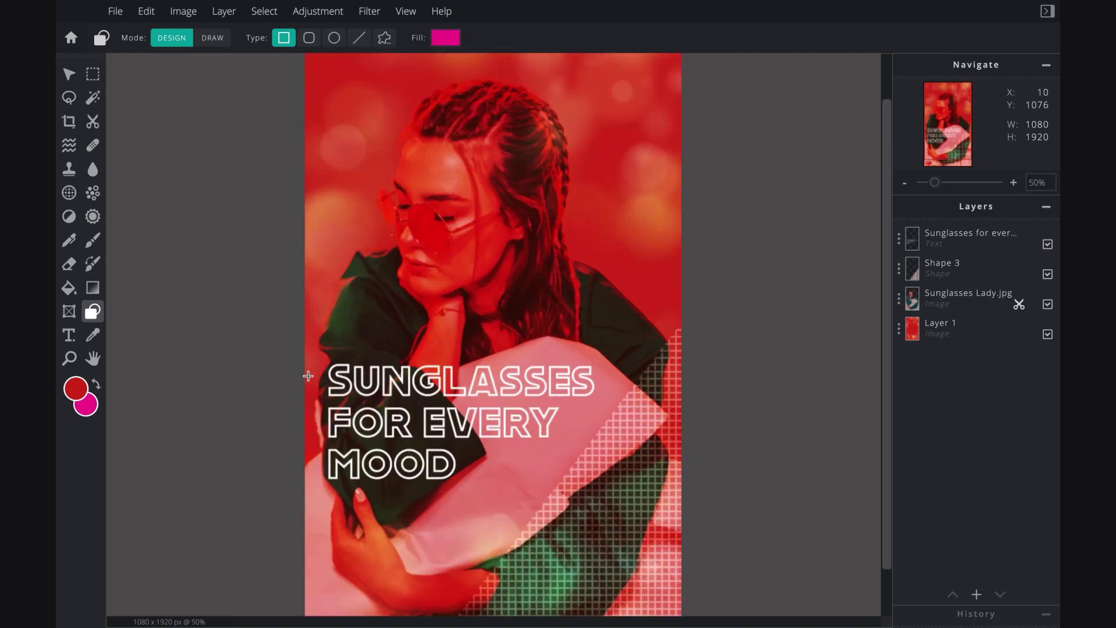
pyautogui.moveTo(298, 379); pyautogui.dragTo(591, 392)
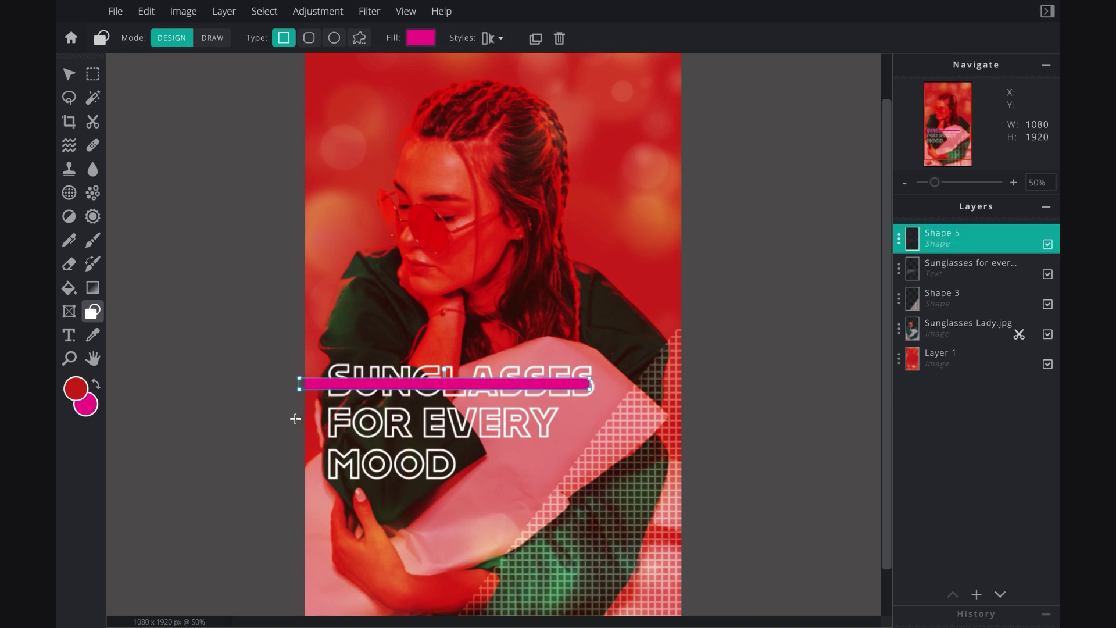
pyautogui.moveTo(295, 418); pyautogui.dragTo(548, 430)
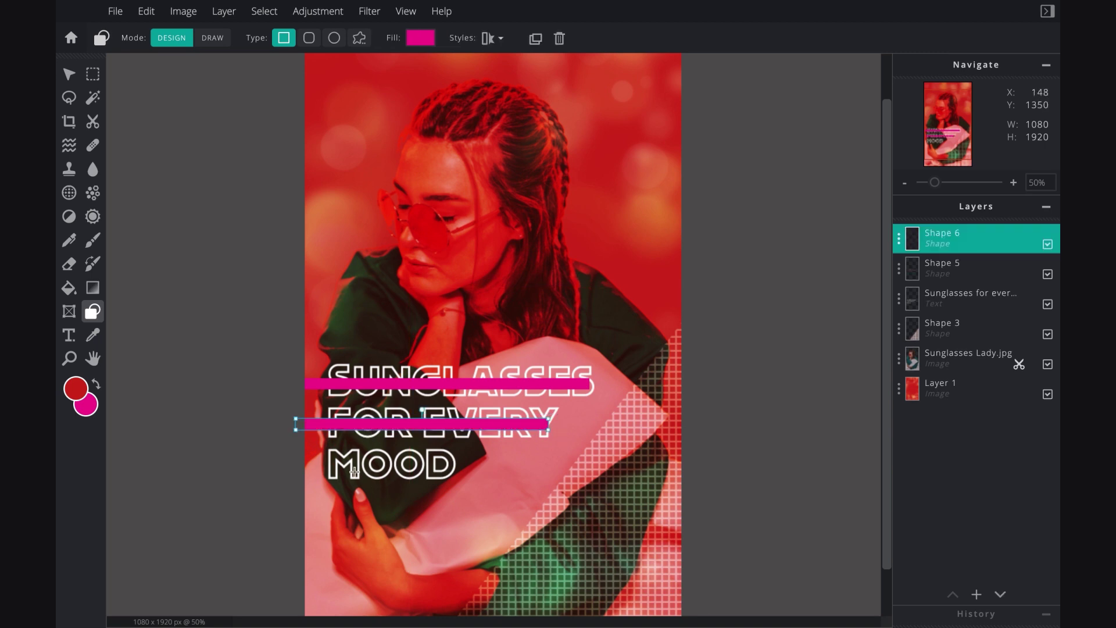
pyautogui.moveTo(296, 459); pyautogui.dragTo(455, 469)
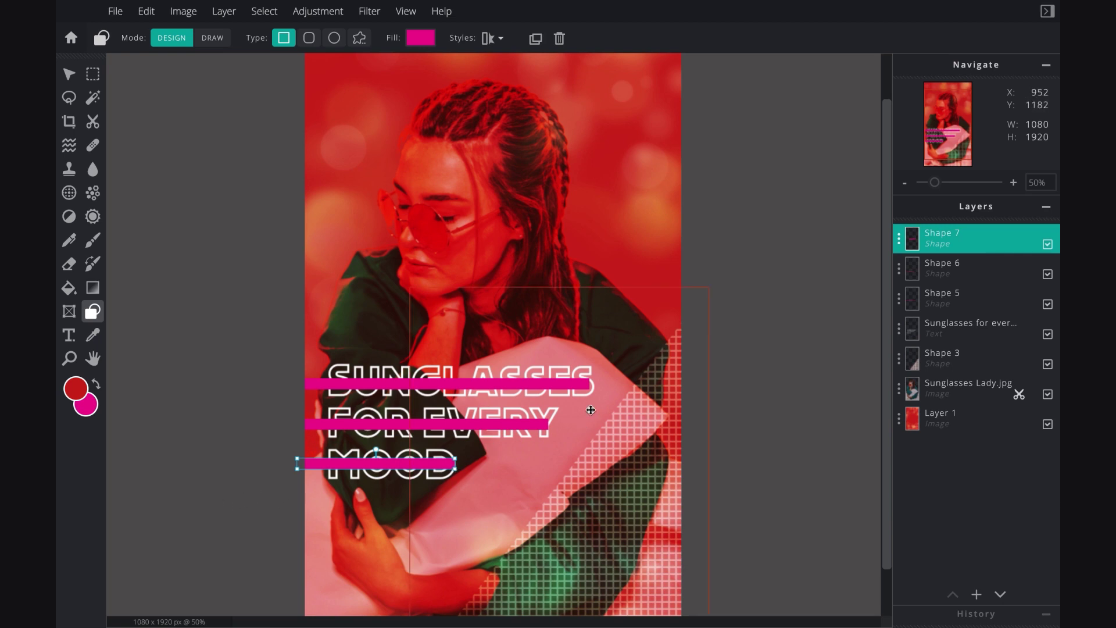
# Move the headline text layer above the magenta bars in the Layers panel
pyautogui.click(303, 387)
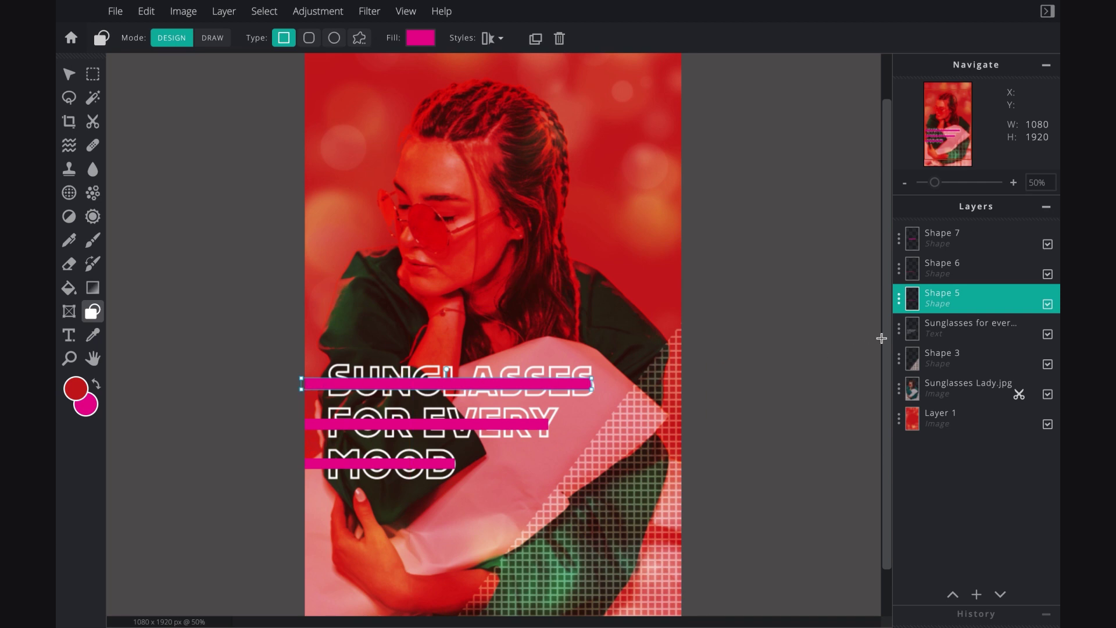
pyautogui.click(935, 322)
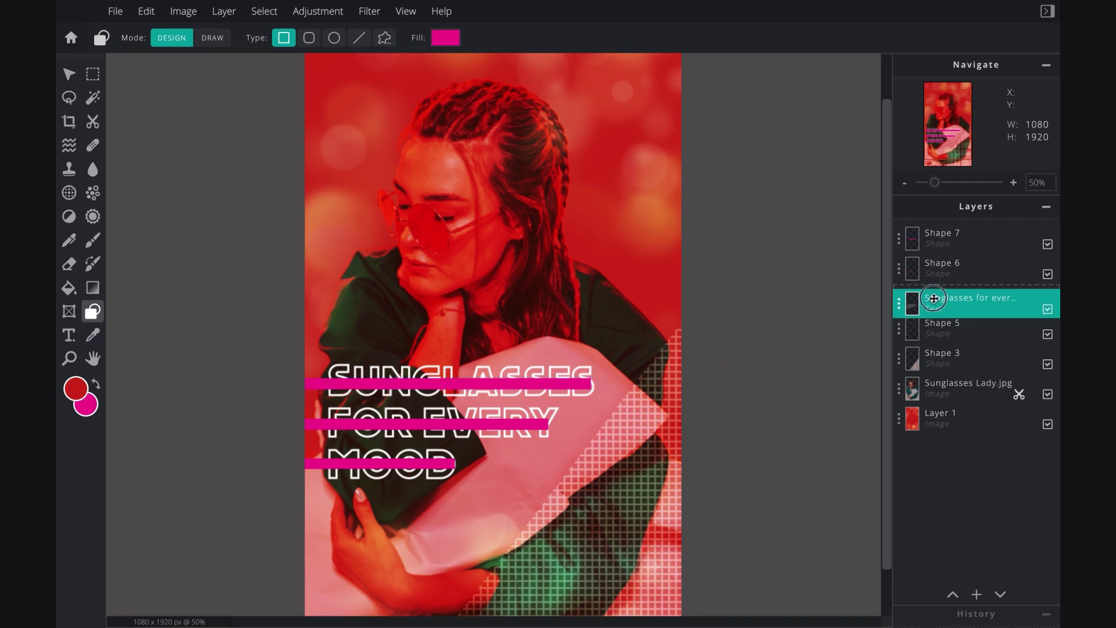
pyautogui.moveTo(933, 298); pyautogui.dragTo(928, 243)
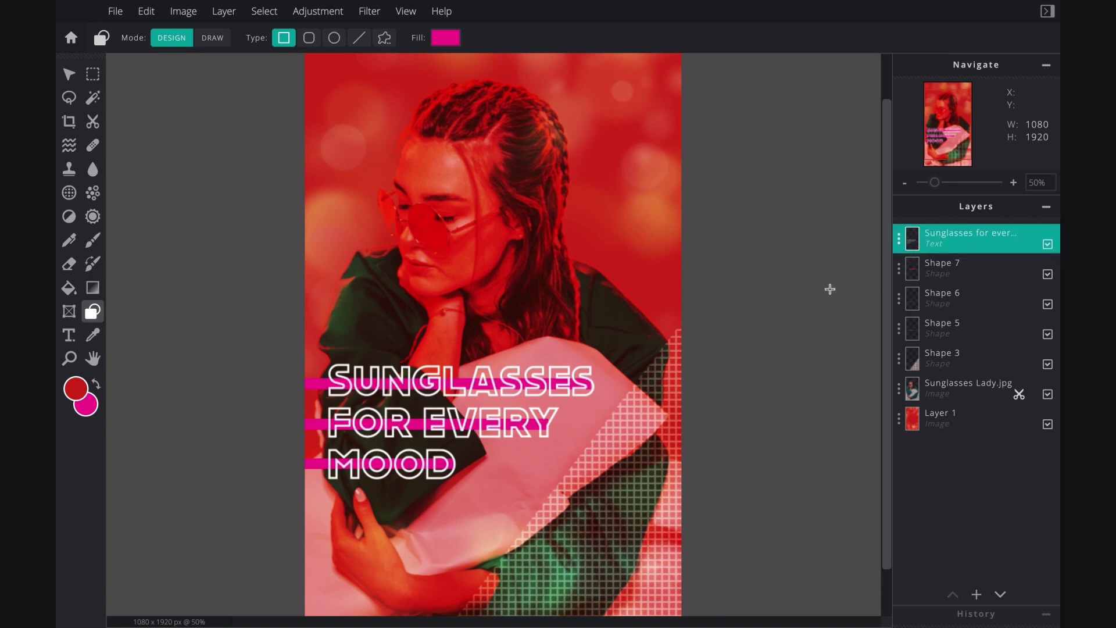
pyautogui.click(805, 305)
pyautogui.scroll(2, 805, 305)
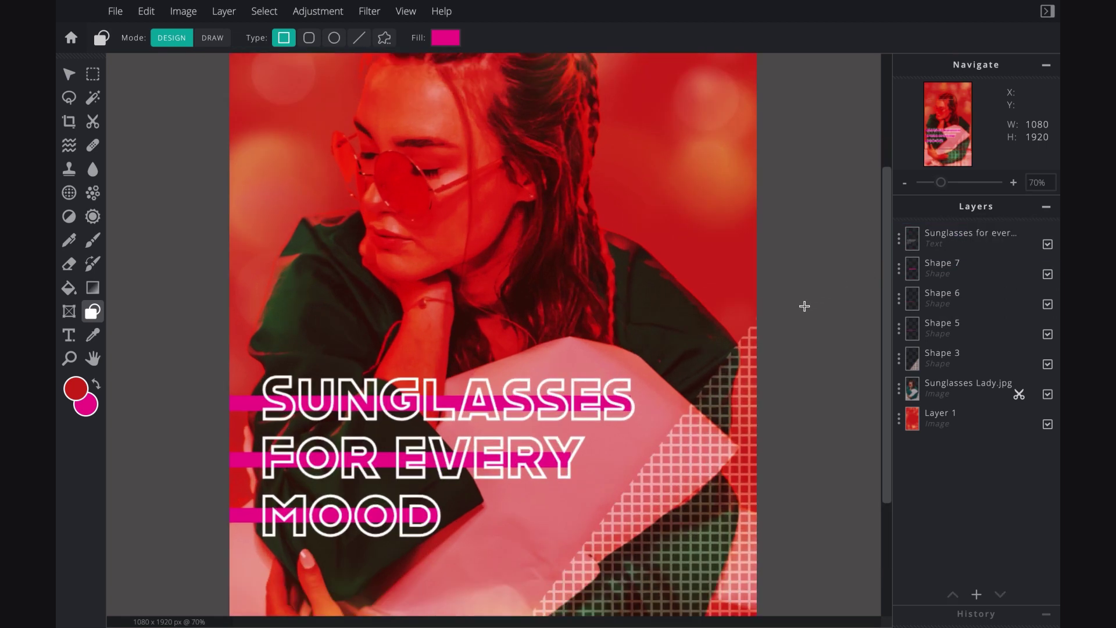
# Create a new blank Square HD 1080×1080 canvas from the home page
pyautogui.scroll(-3, 805, 306)
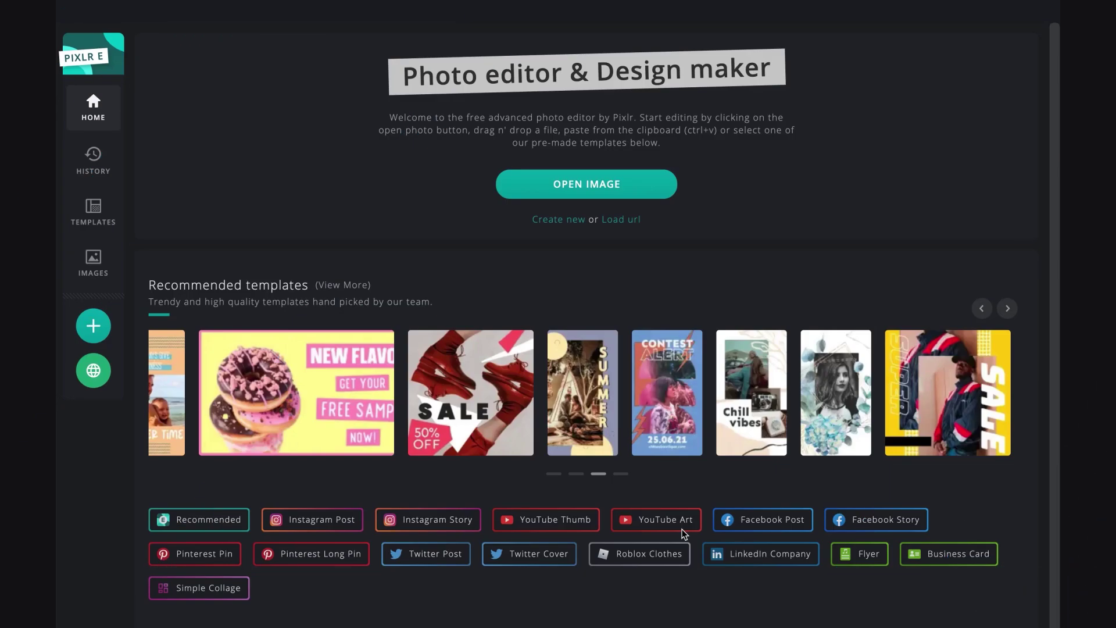
pyautogui.click(552, 221)
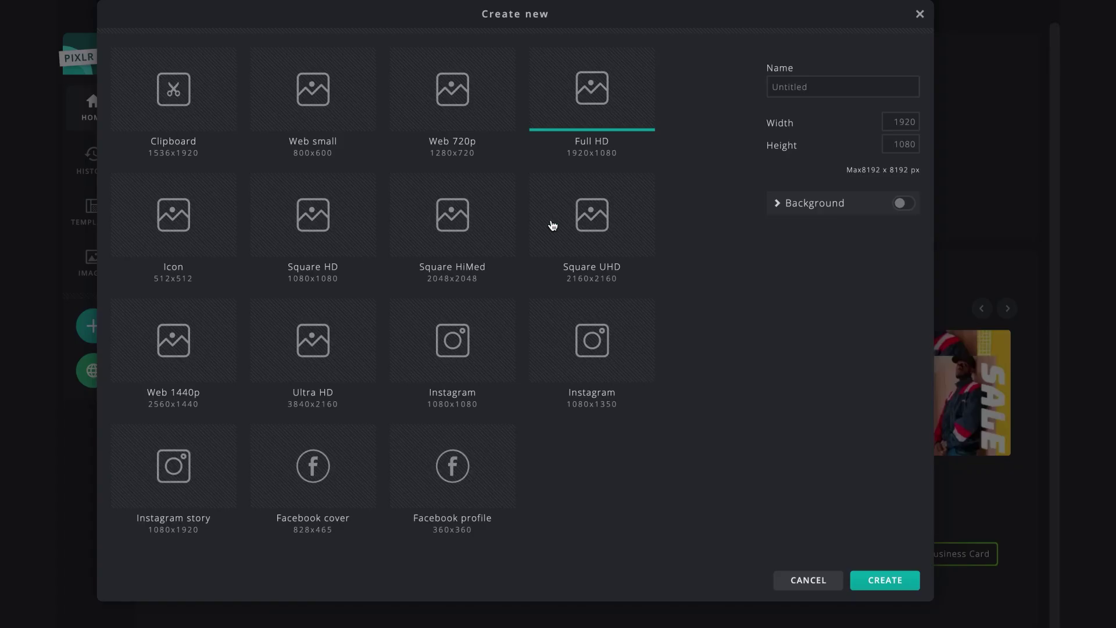
pyautogui.click(326, 212)
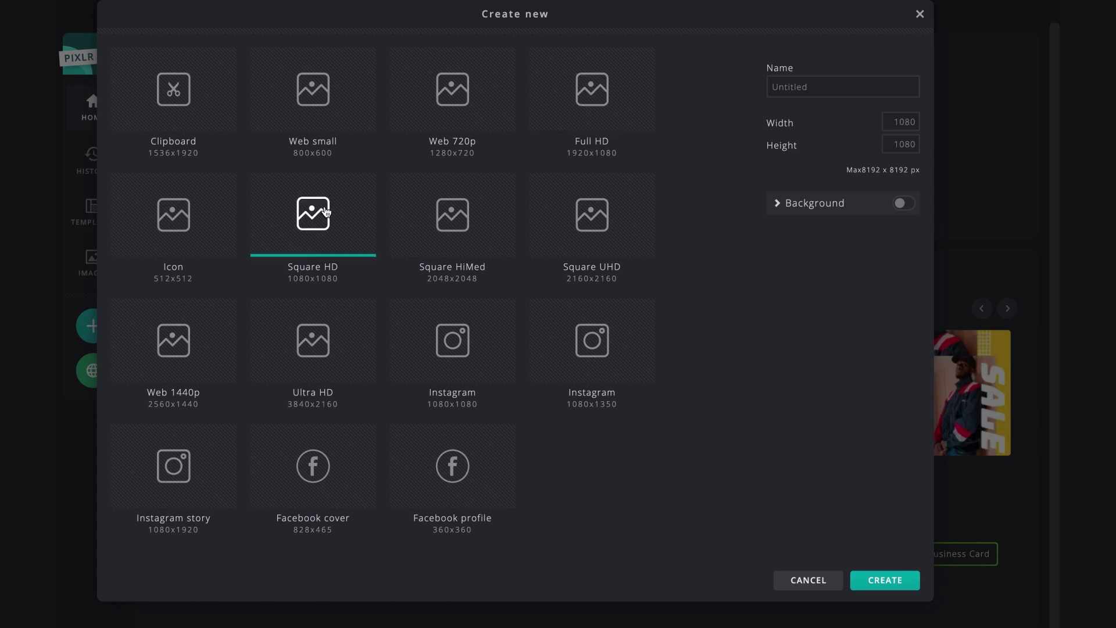
pyautogui.click(879, 580)
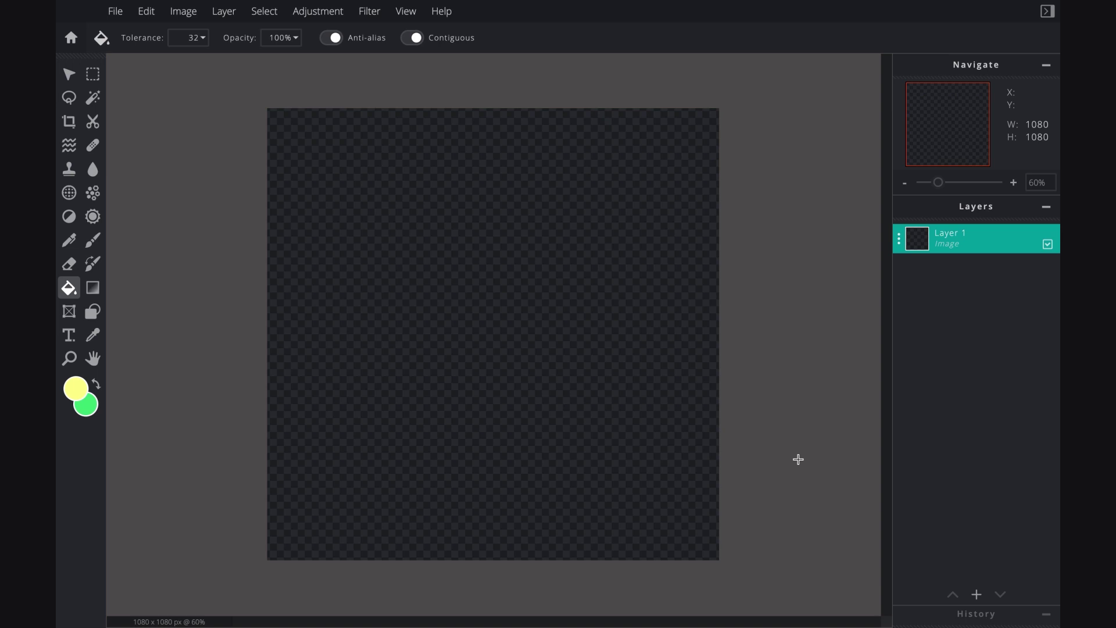
pyautogui.click(95, 313)
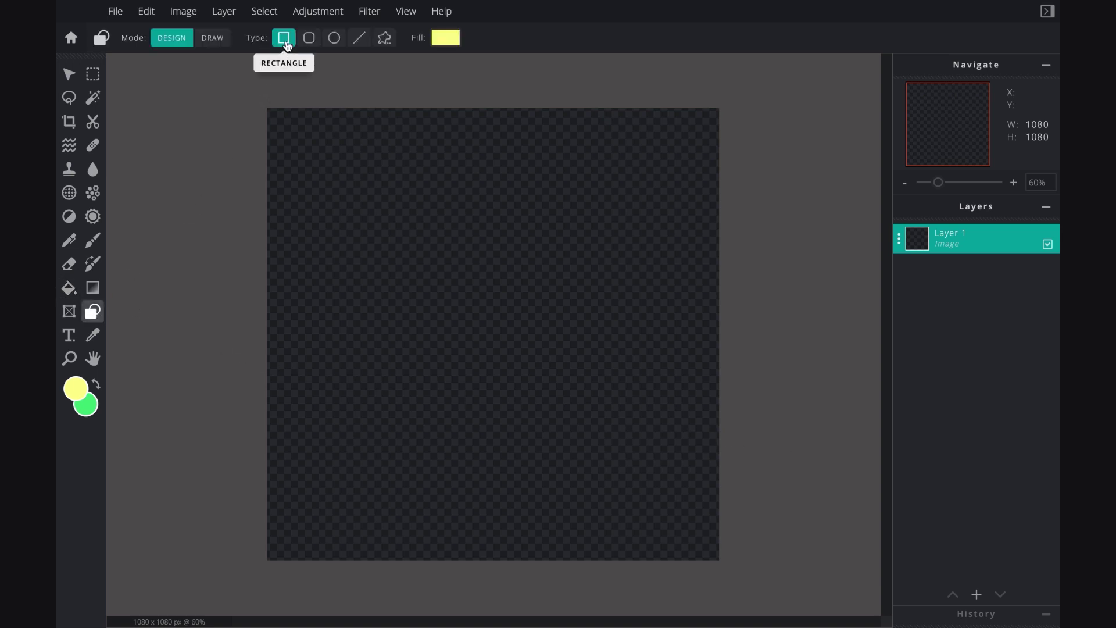
# Draw a rectangle covering the whole canvas with a radial yellow-green gradient fill
pyautogui.moveTo(260, 101); pyautogui.dragTo(725, 568)
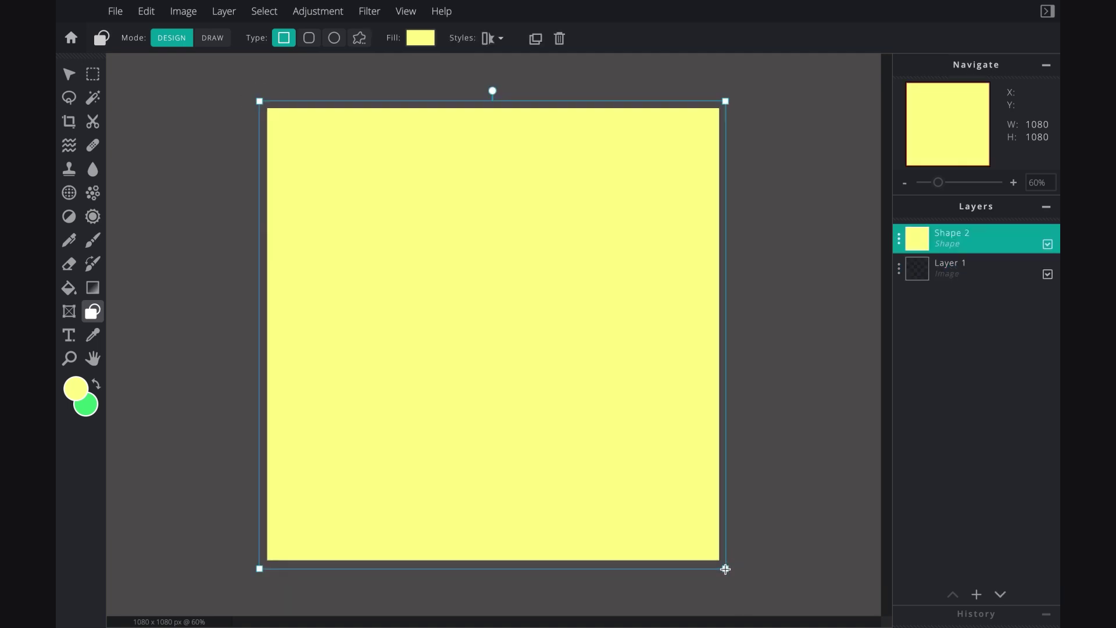
pyautogui.click(428, 46)
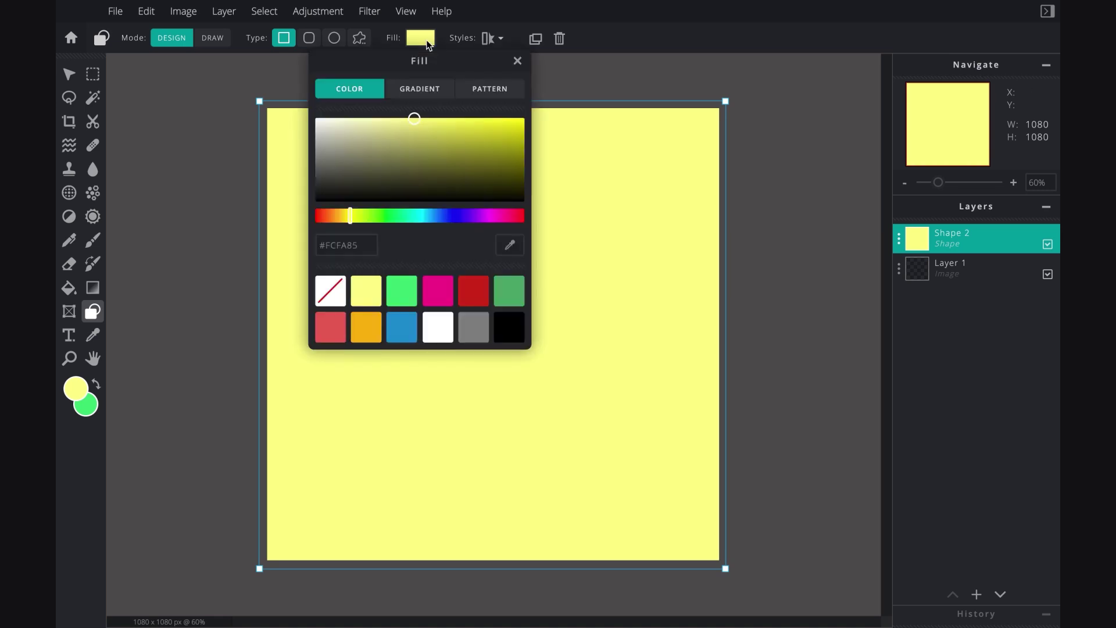
pyautogui.click(415, 90)
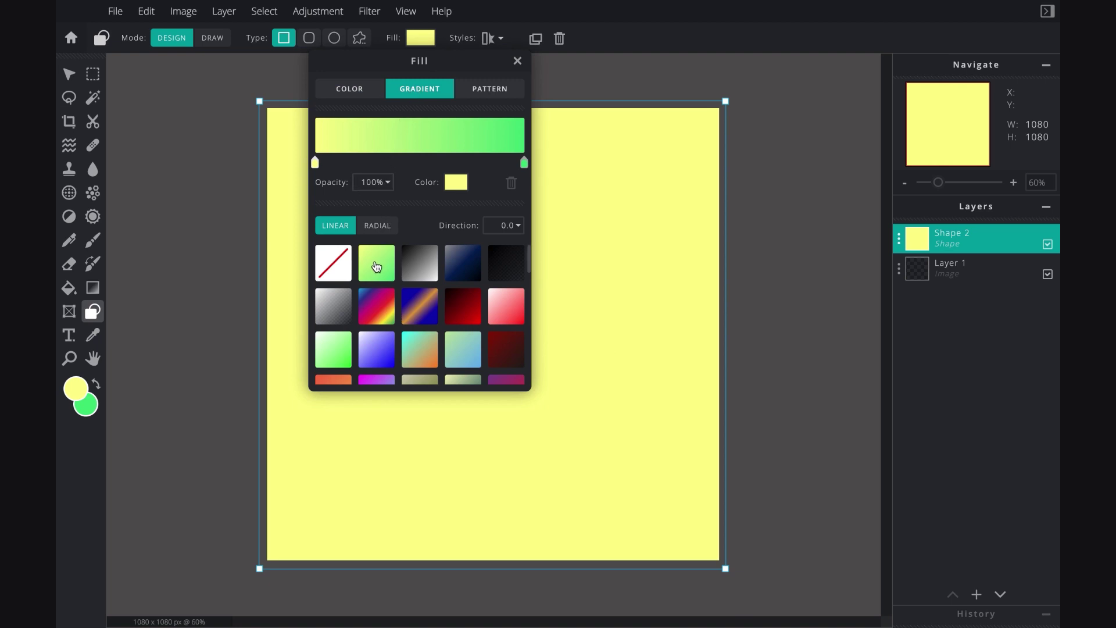
pyautogui.click(377, 266)
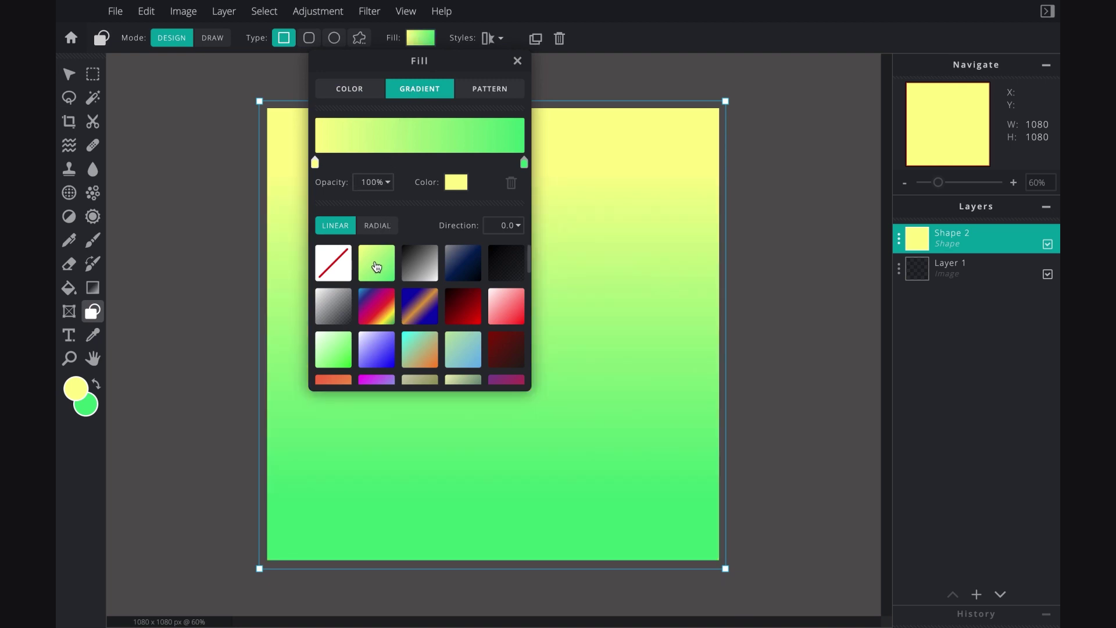
pyautogui.click(379, 225)
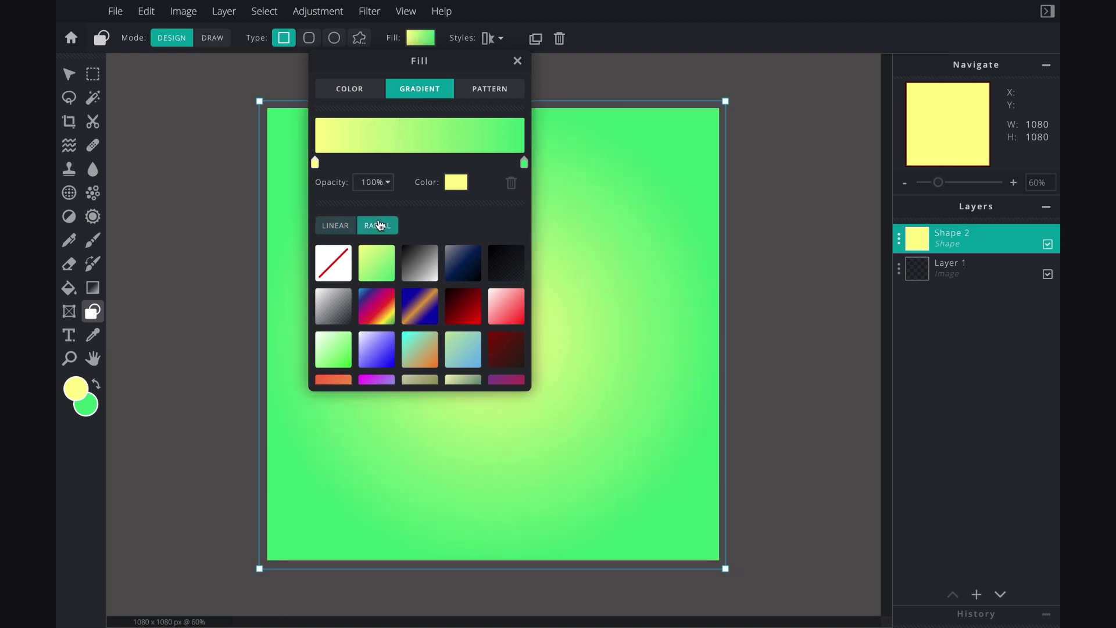
# Set the gradient to pale yellow edges and a green centre, then lock the layer
pyautogui.click(524, 163)
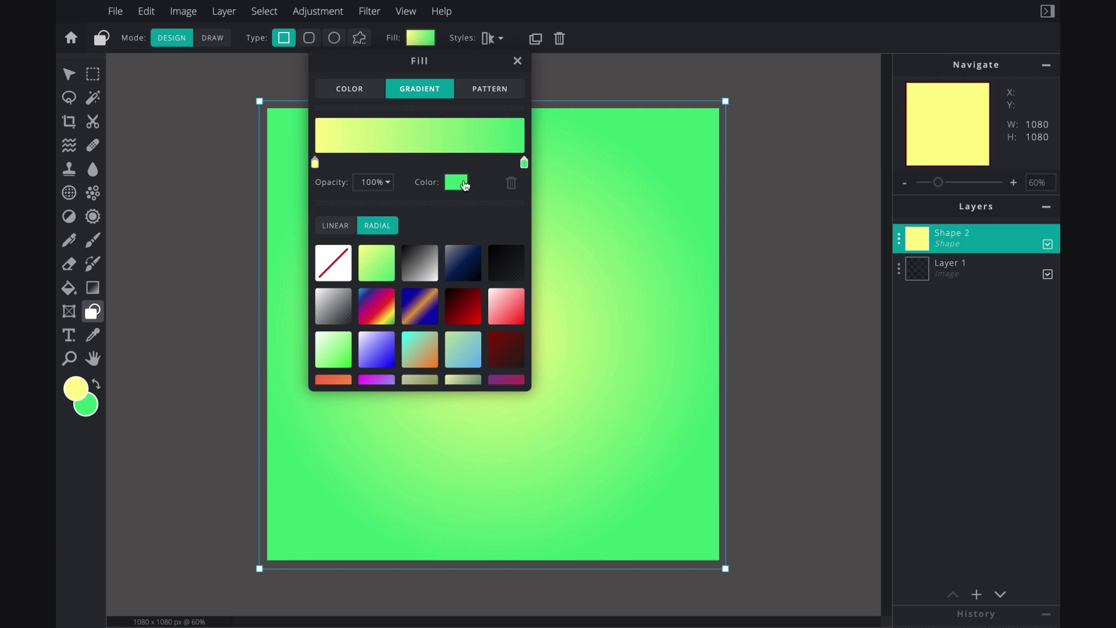
pyautogui.click(464, 184)
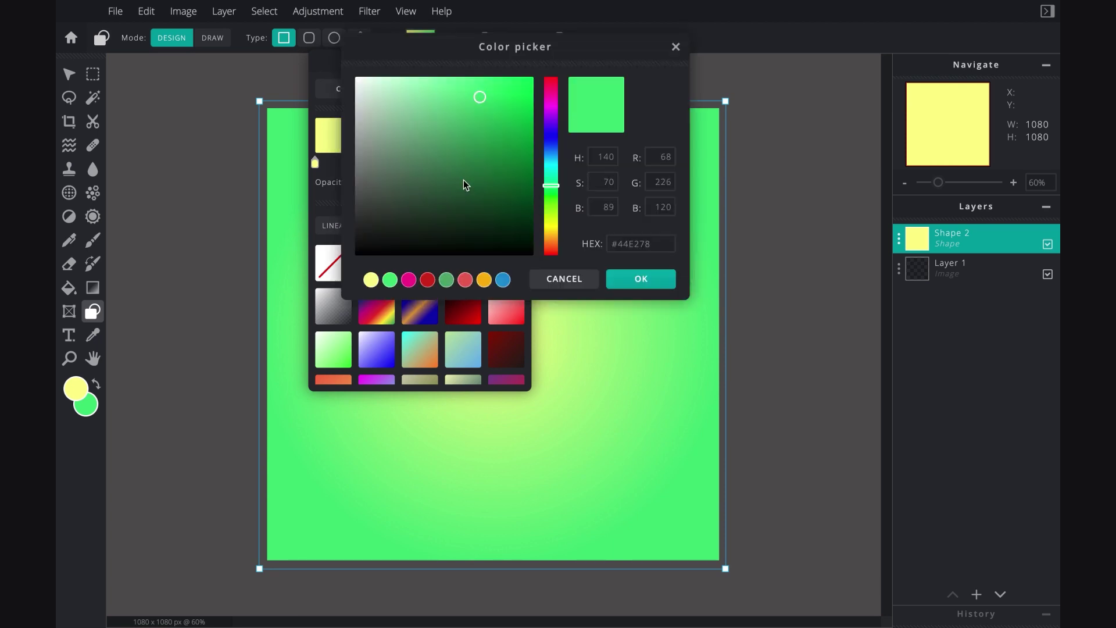
pyautogui.click(370, 280)
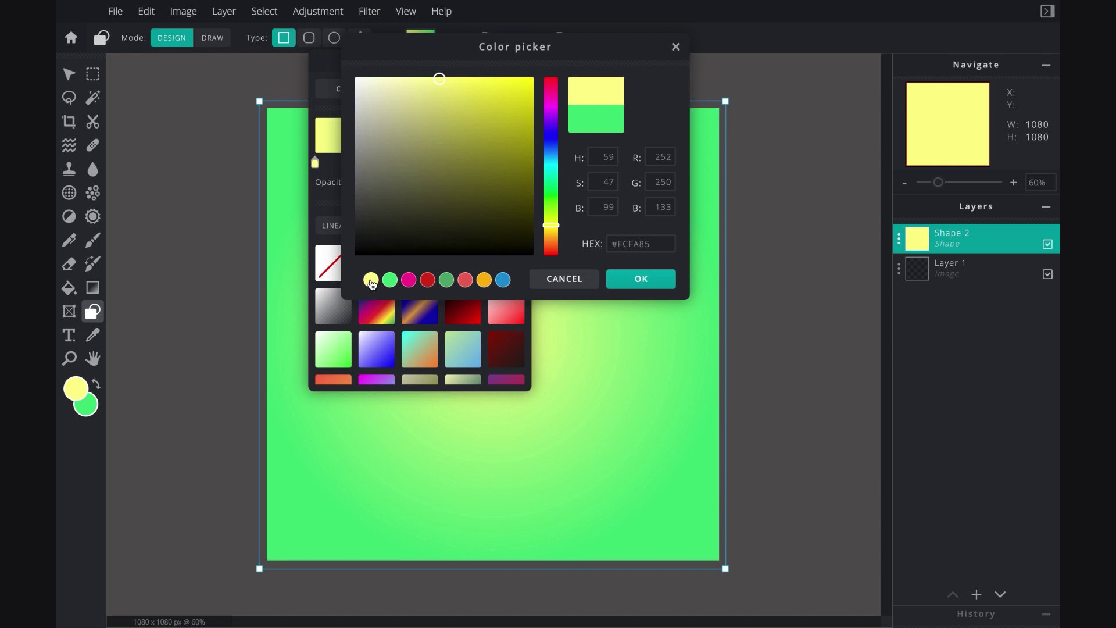
pyautogui.click(627, 281)
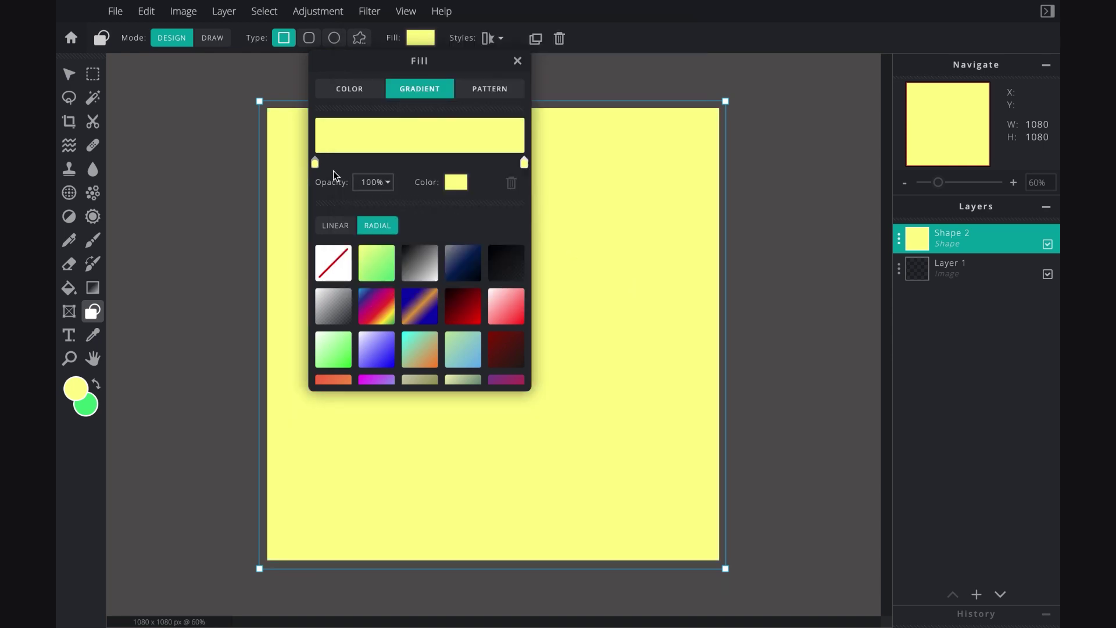
pyautogui.click(456, 182)
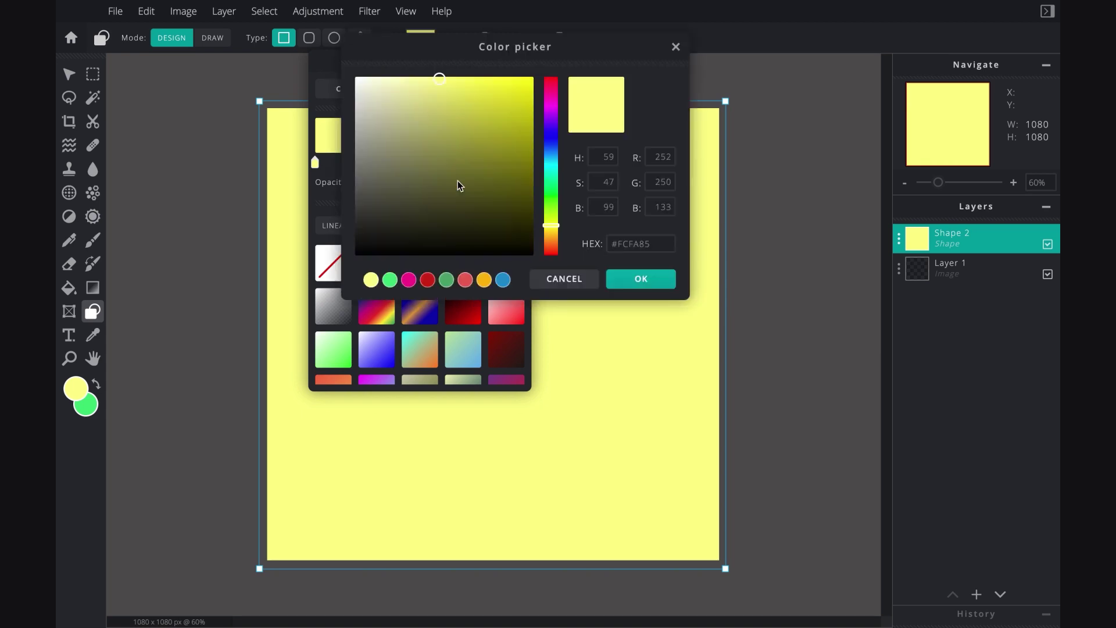
pyautogui.click(390, 280)
pyautogui.click(640, 280)
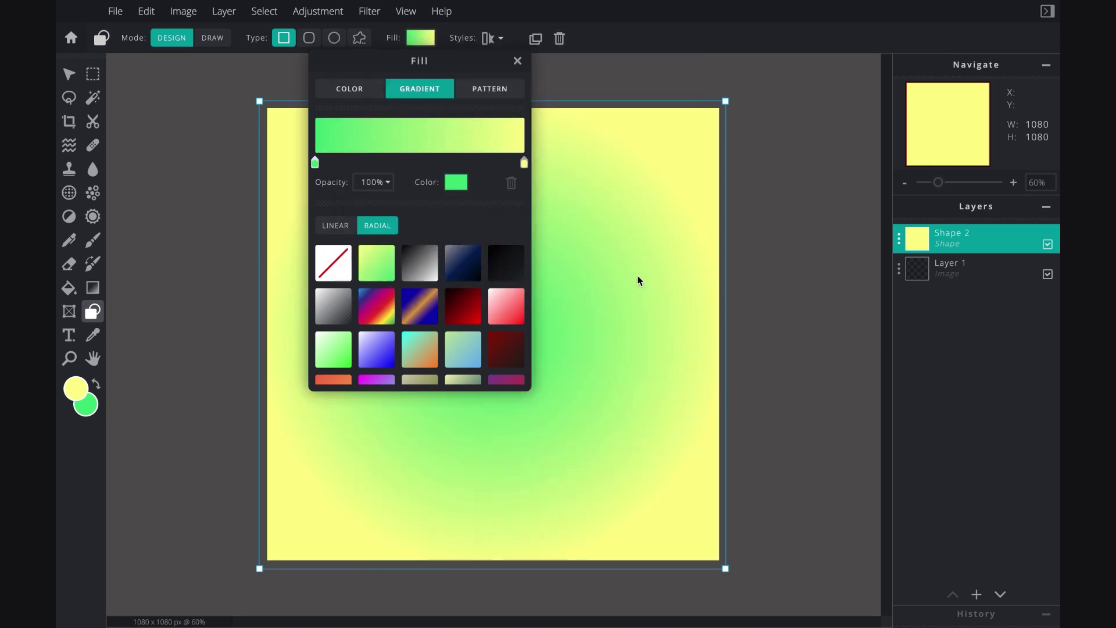
pyautogui.click(645, 224)
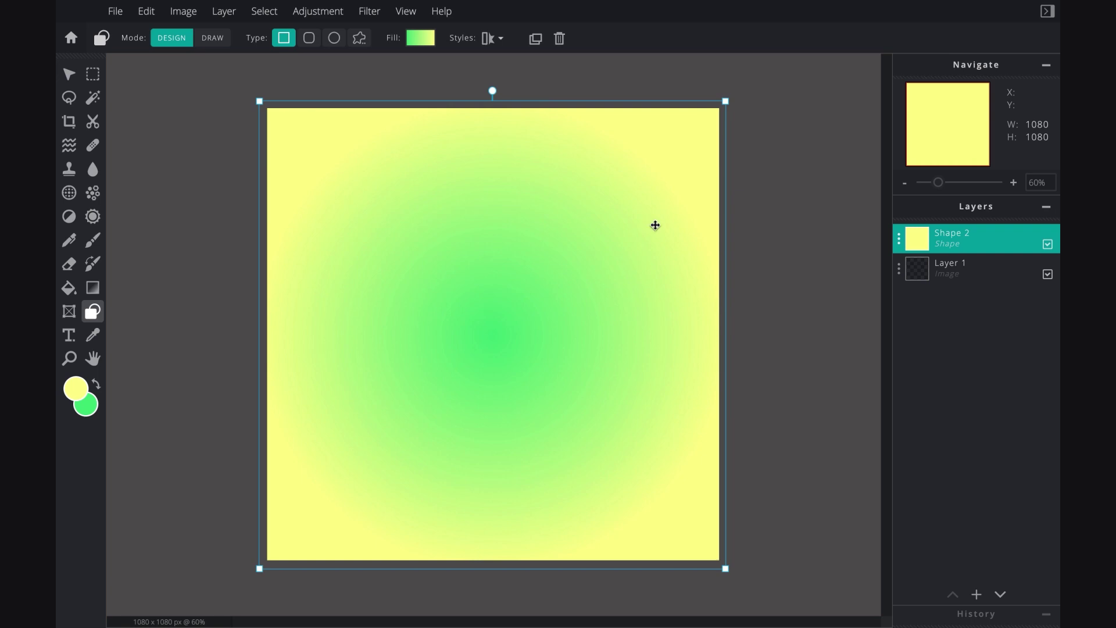
pyautogui.click(900, 239)
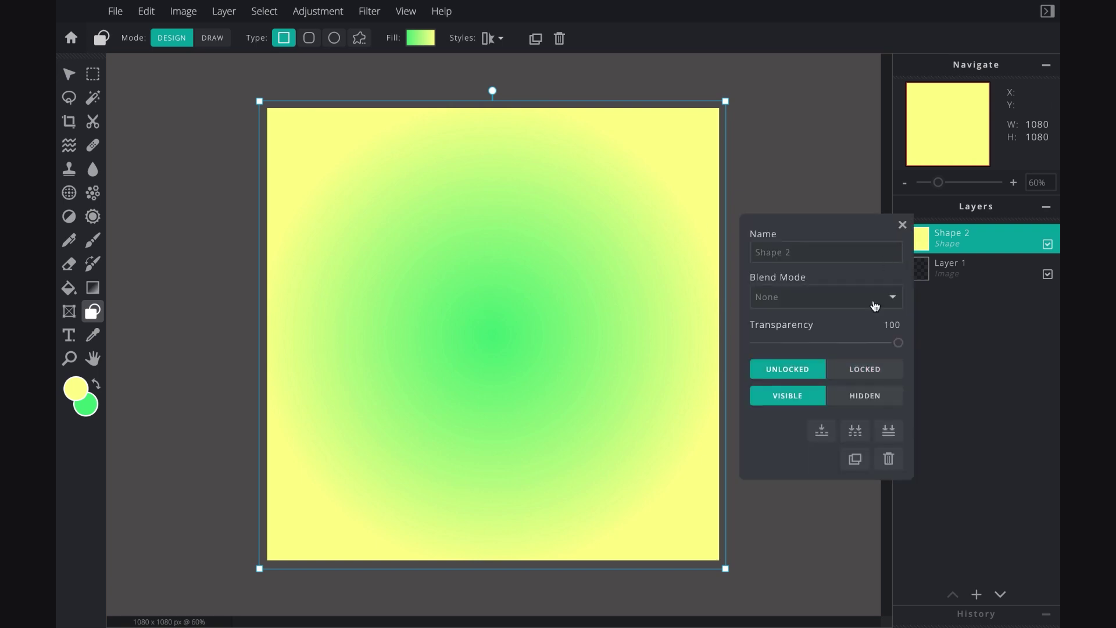
pyautogui.click(854, 368)
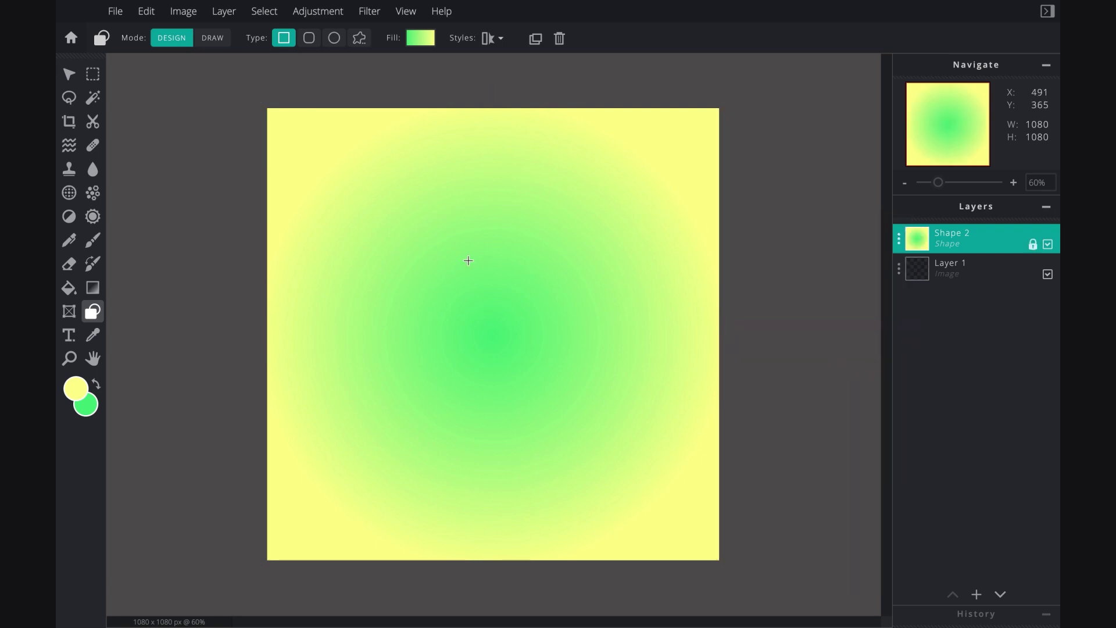
# Draw a centred square filled with thick white stripes, direction set to 90 for horizontal
pyautogui.moveTo(372, 229); pyautogui.dragTo(623, 466)
pyautogui.moveTo(581, 398); pyautogui.dragTo(573, 384)
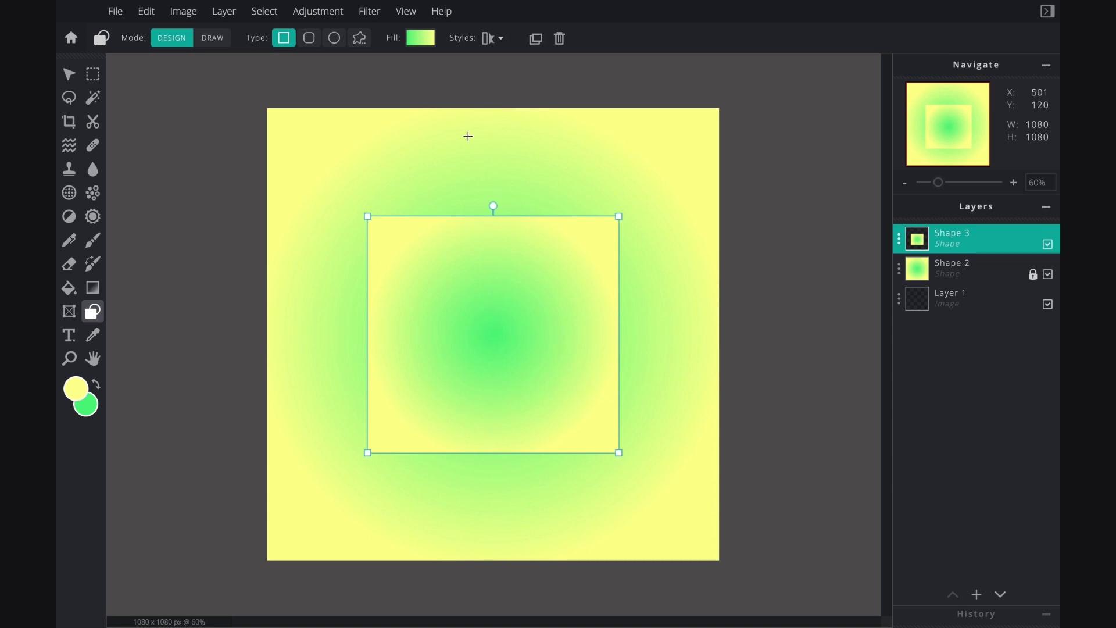
pyautogui.click(428, 41)
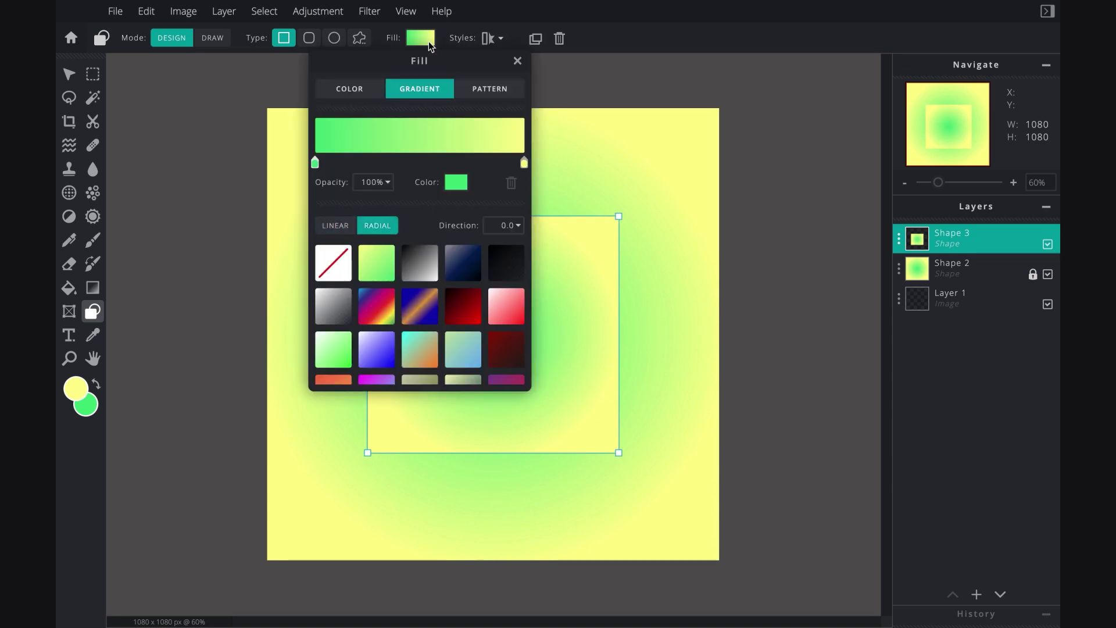
pyautogui.click(475, 92)
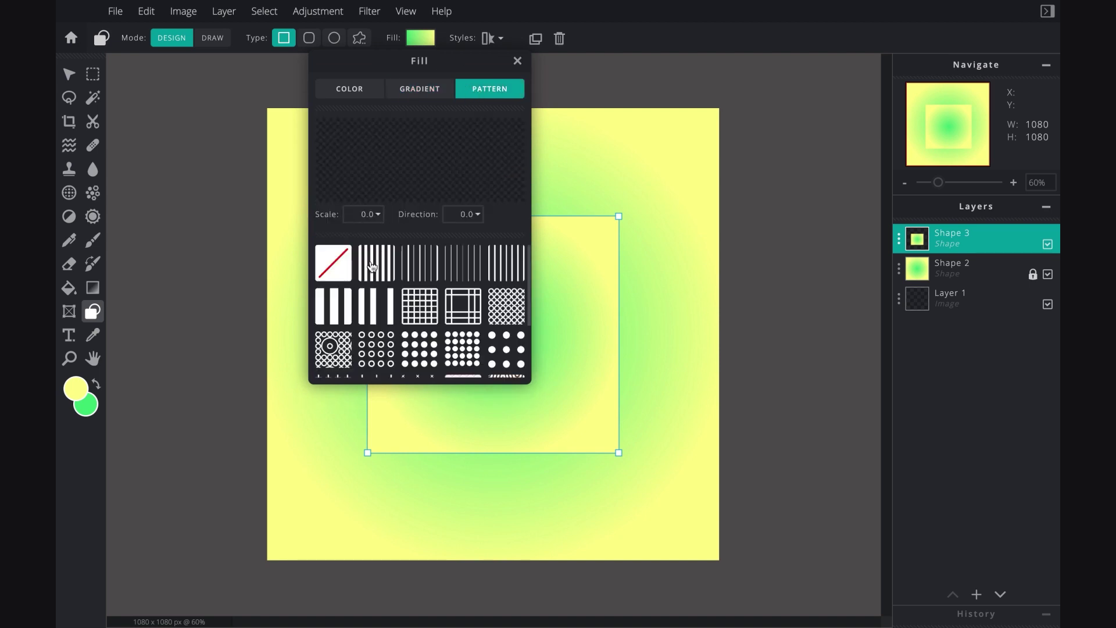
pyautogui.click(338, 302)
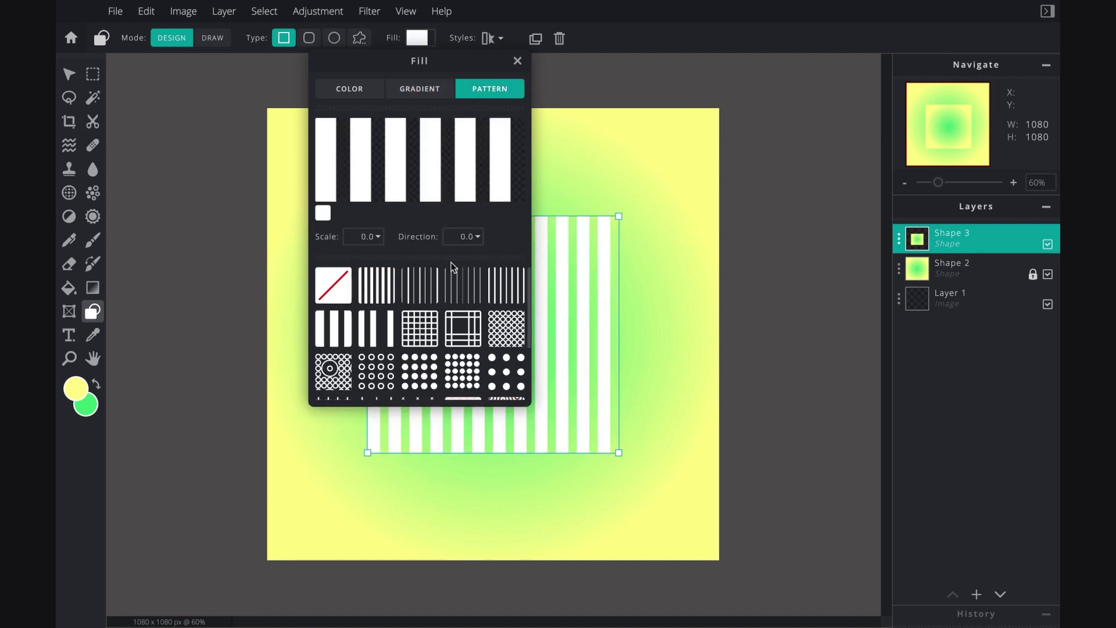
pyautogui.click(471, 237)
pyautogui.write('90')
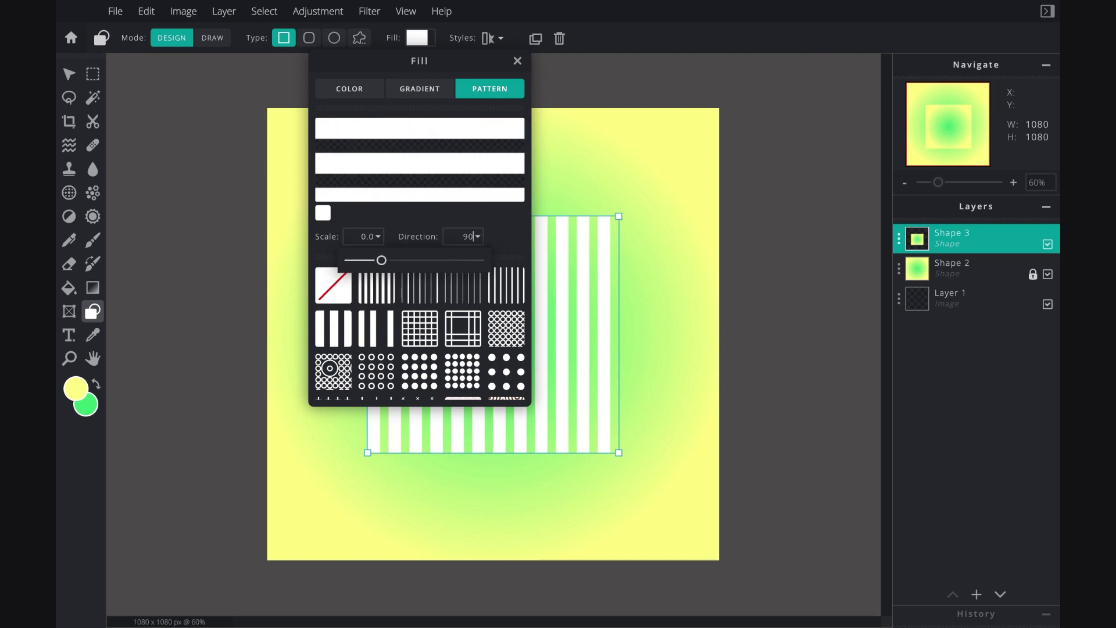
pyautogui.press('Return')
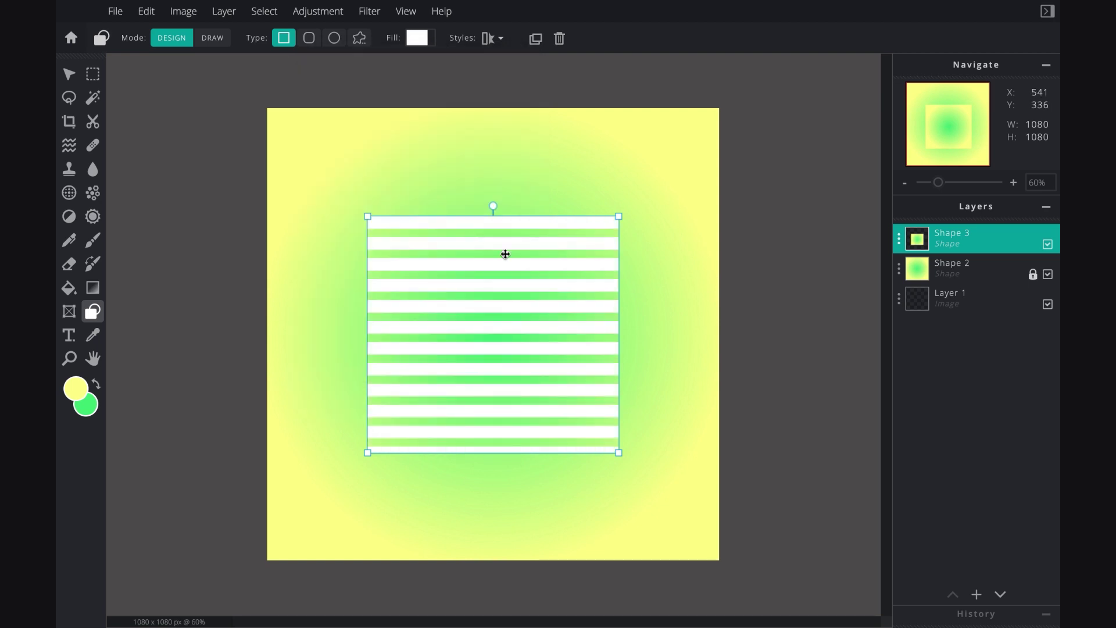
pyautogui.click(494, 193)
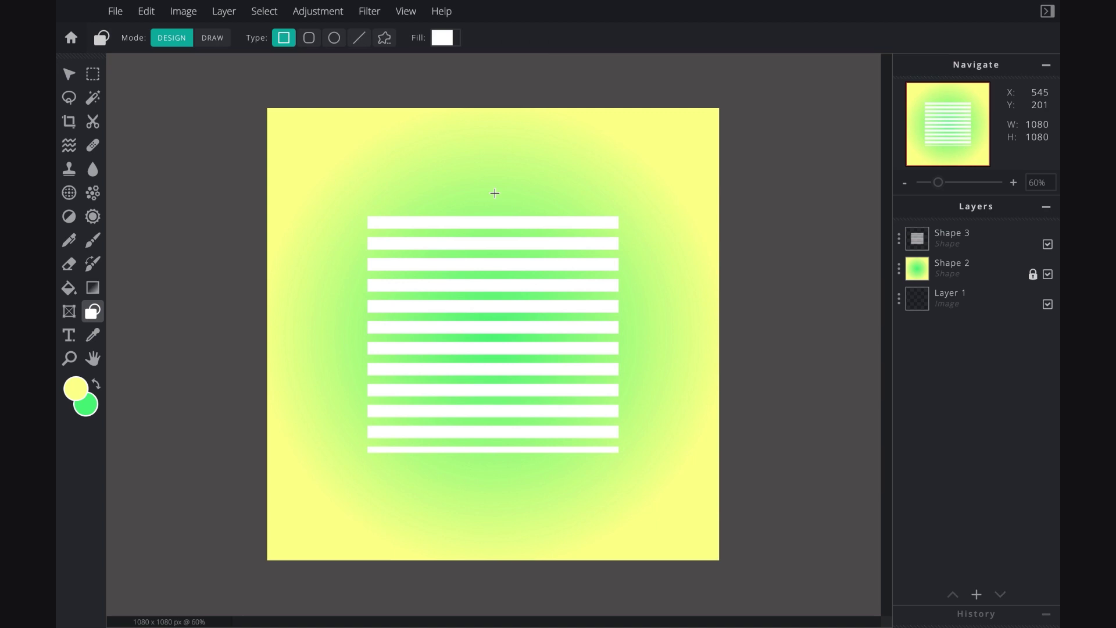
# Add a '%' text layer and narrow its box to fit the sign
pyautogui.press('t')
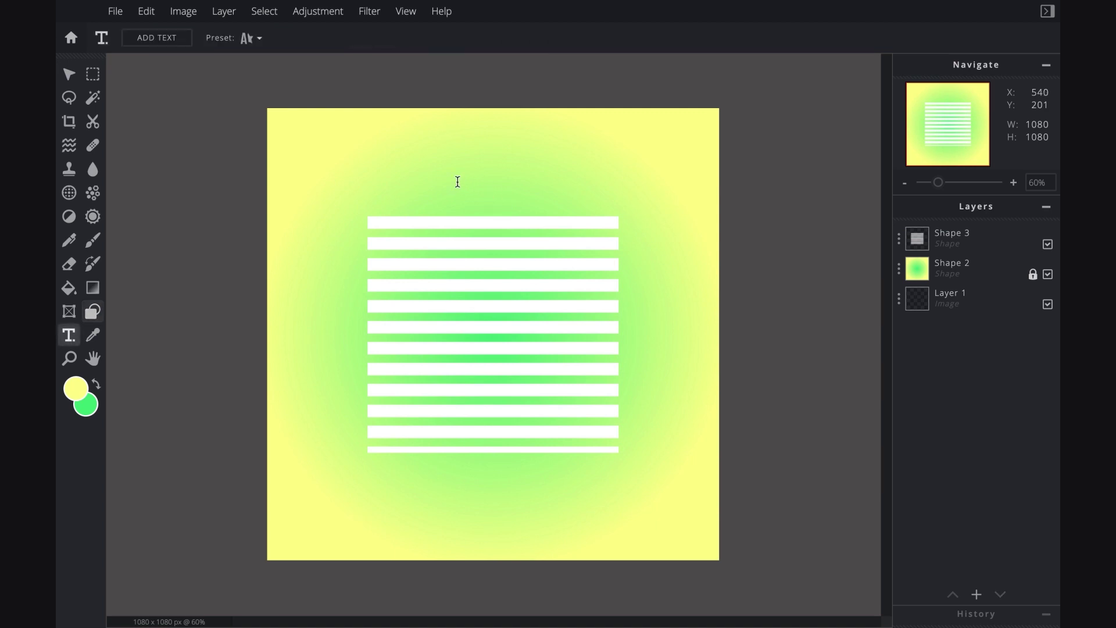
pyautogui.click(444, 174)
pyautogui.press('Return')
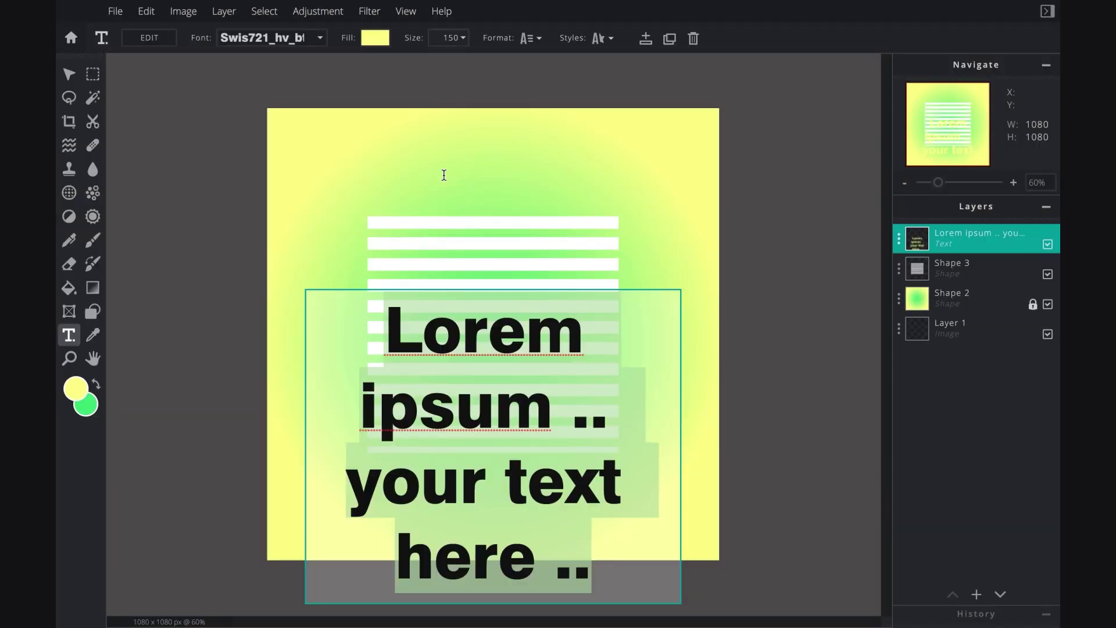
pyautogui.write('%')
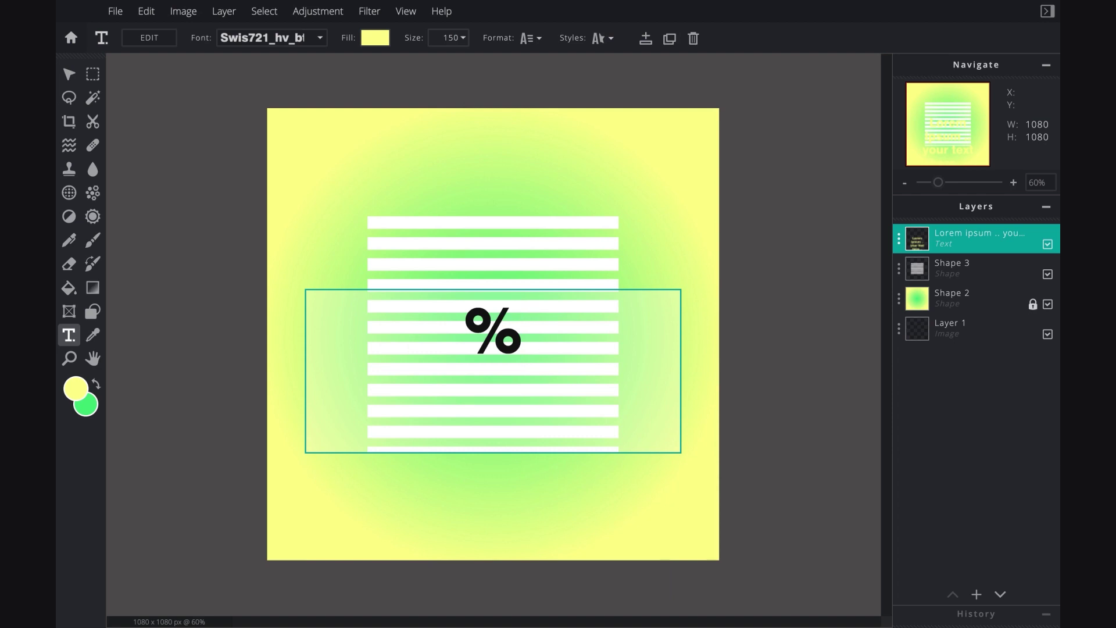
pyautogui.click(677, 206)
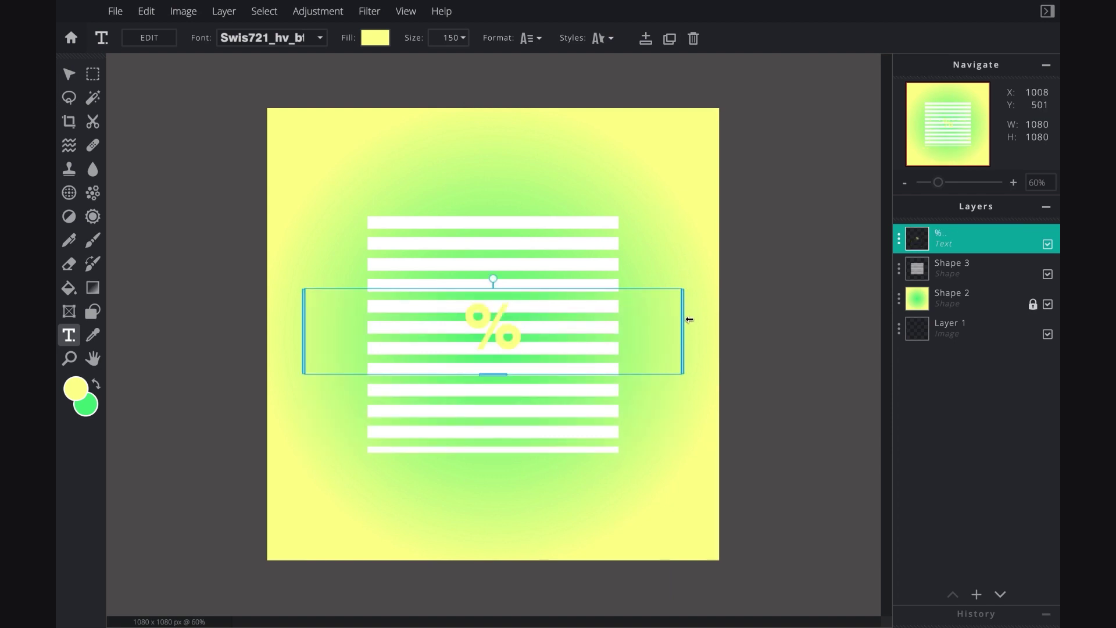
pyautogui.moveTo(689, 319); pyautogui.dragTo(428, 319)
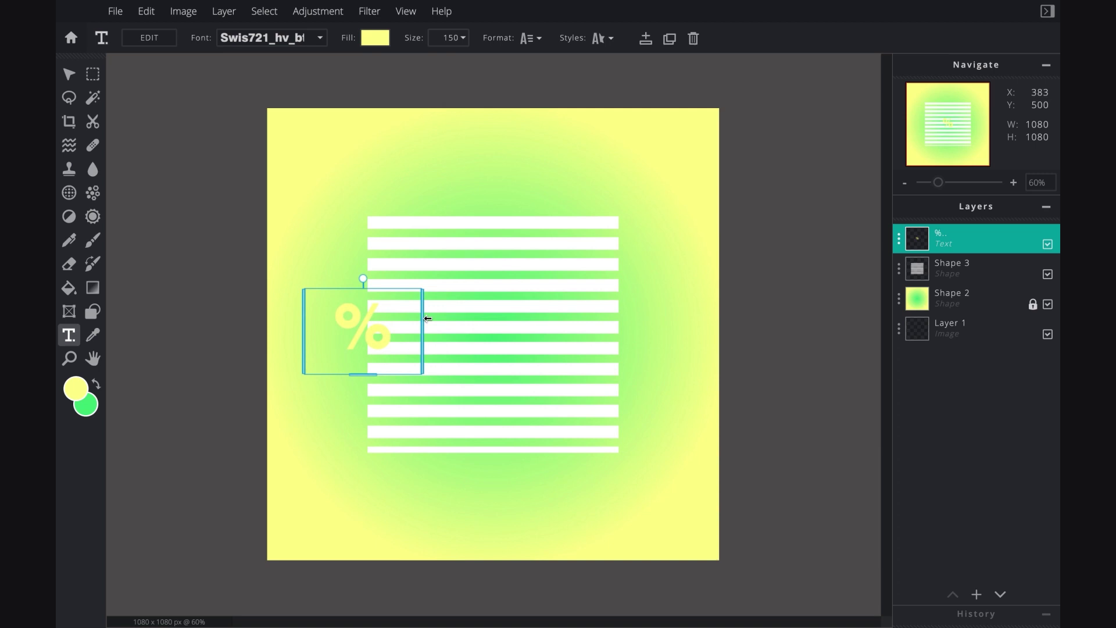
# Make the % sign white, place it upper left, and duplicate it around the square
pyautogui.click(374, 39)
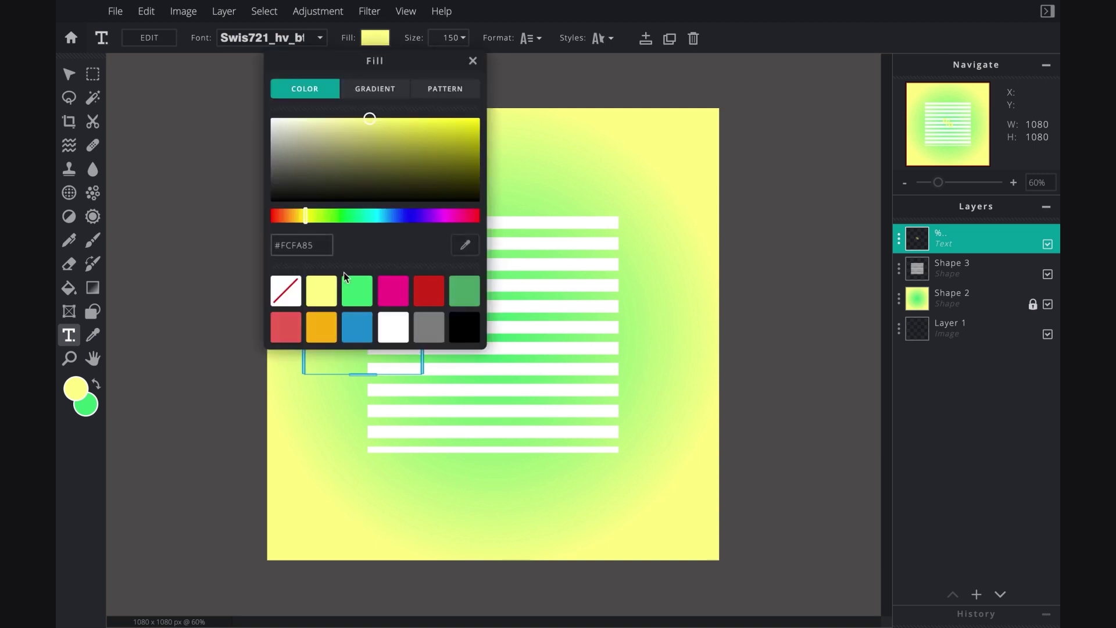
pyautogui.click(392, 335)
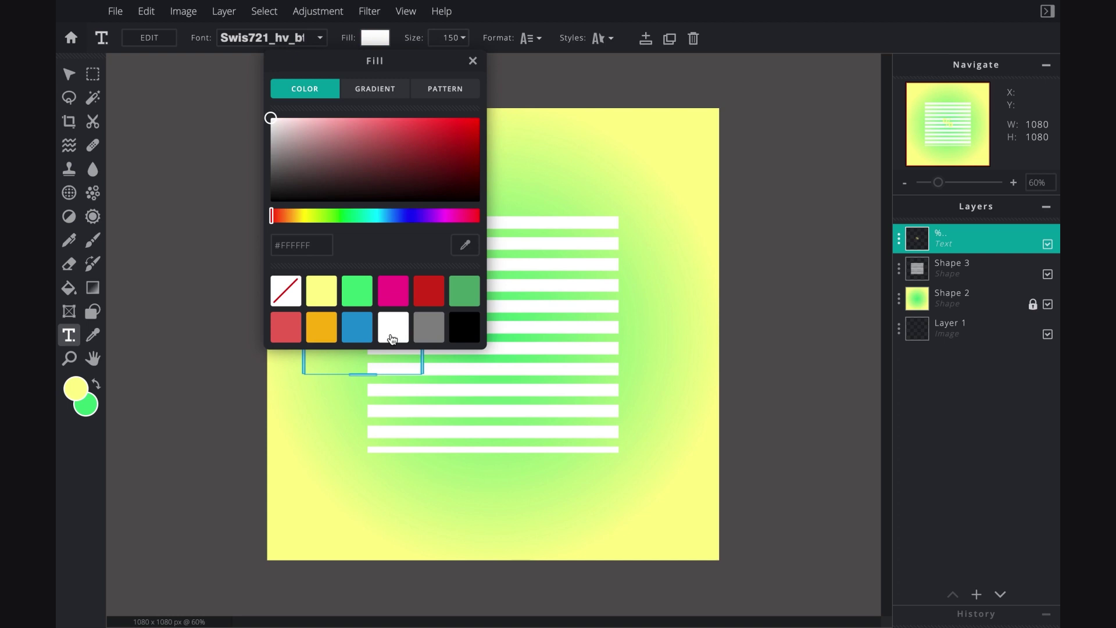
pyautogui.click(225, 297)
pyautogui.moveTo(346, 329); pyautogui.dragTo(302, 187)
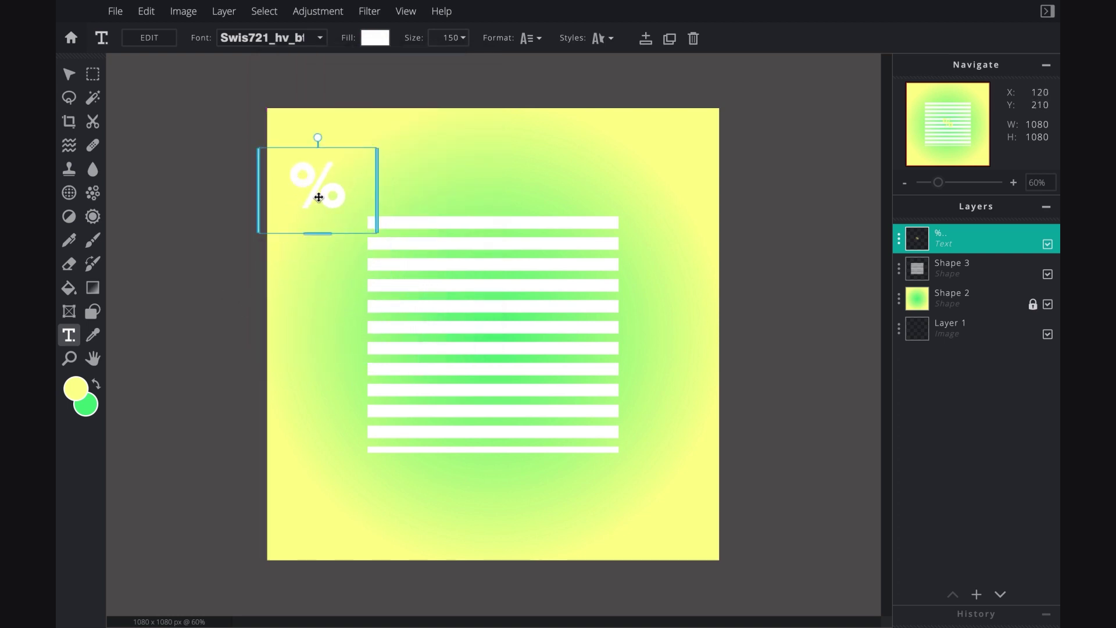
pyautogui.keyDown('alt'); pyautogui.moveTo(316, 193); pyautogui.dragTo(674, 349); pyautogui.keyUp('alt')
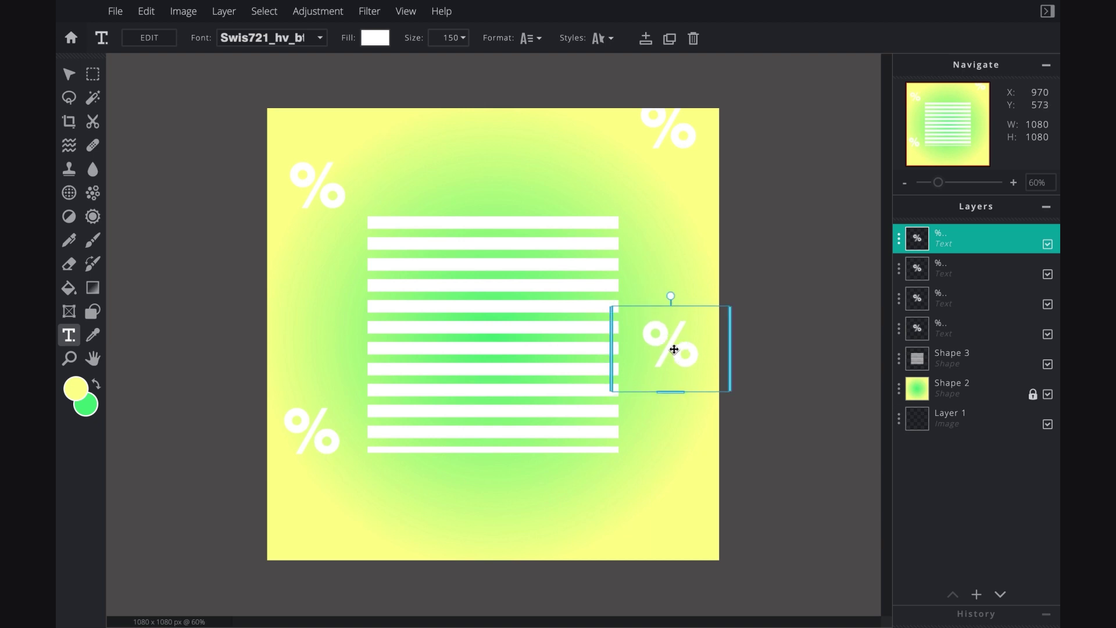
pyautogui.click(741, 409)
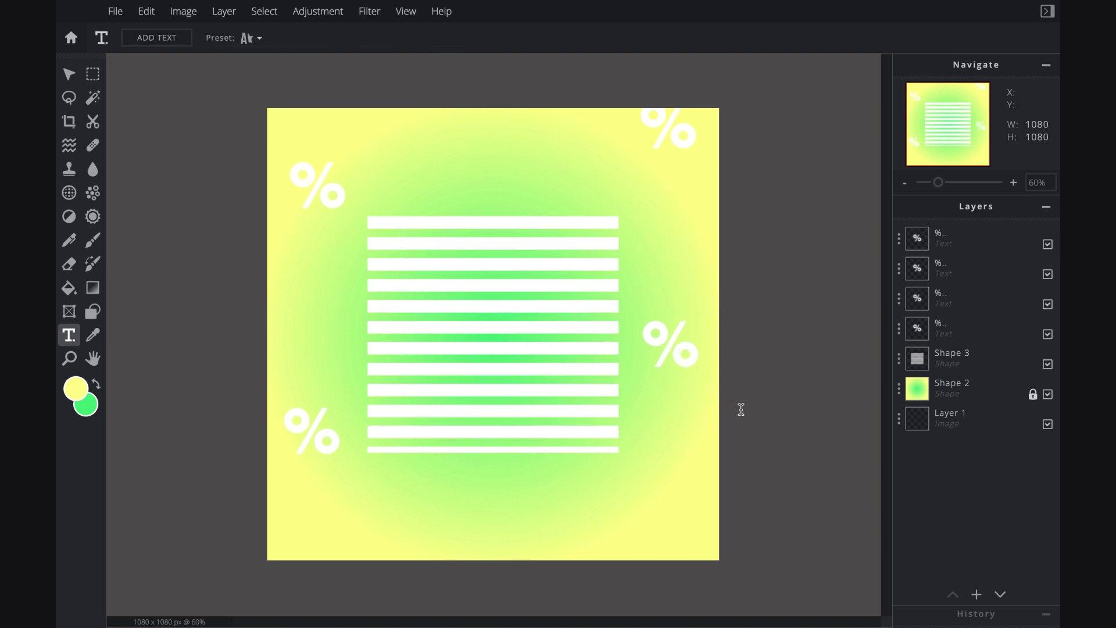
# Add 'PROMO SALE' text on one line at the canvas bottom, sized 134
pyautogui.click(411, 549)
pyautogui.press('Return')
pyautogui.write('PROMO SALE')
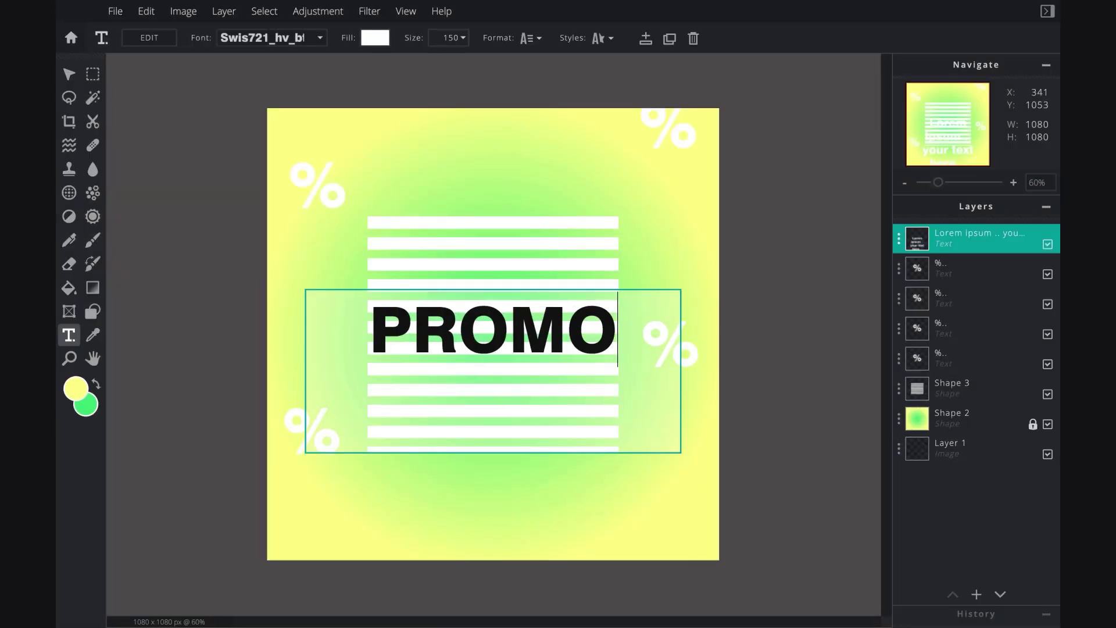
pyautogui.click(232, 498)
pyautogui.moveTo(305, 371); pyautogui.dragTo(200, 357)
pyautogui.moveTo(319, 366); pyautogui.dragTo(372, 514)
pyautogui.moveTo(491, 555); pyautogui.dragTo(483, 522)
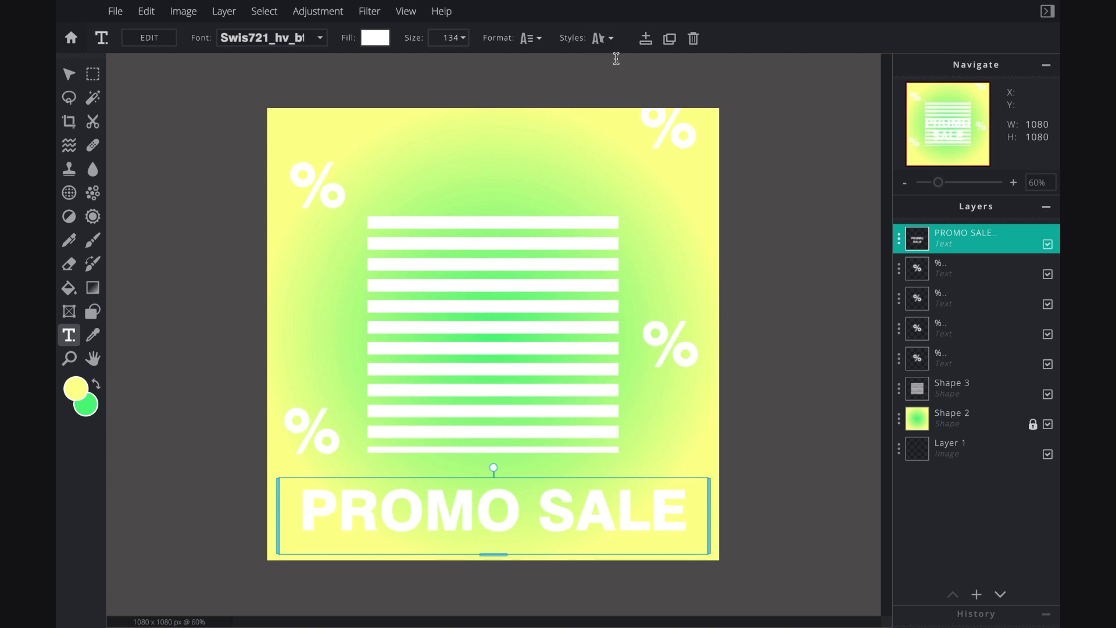
# Give PROMO SALE a green outline style with Punch out enabled
pyautogui.click(605, 39)
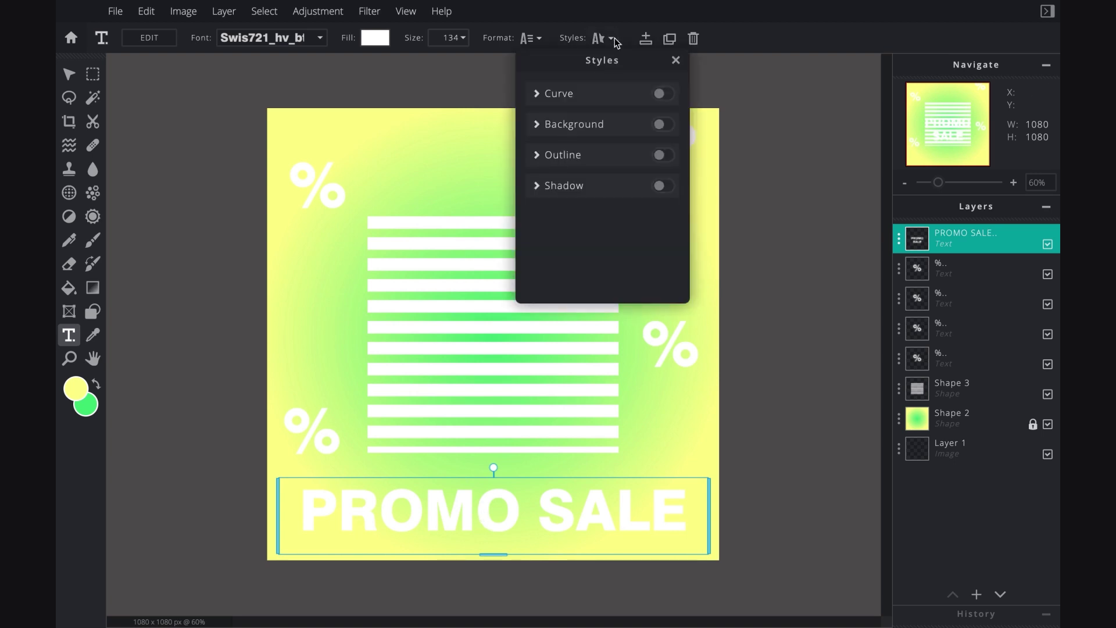
pyautogui.click(666, 156)
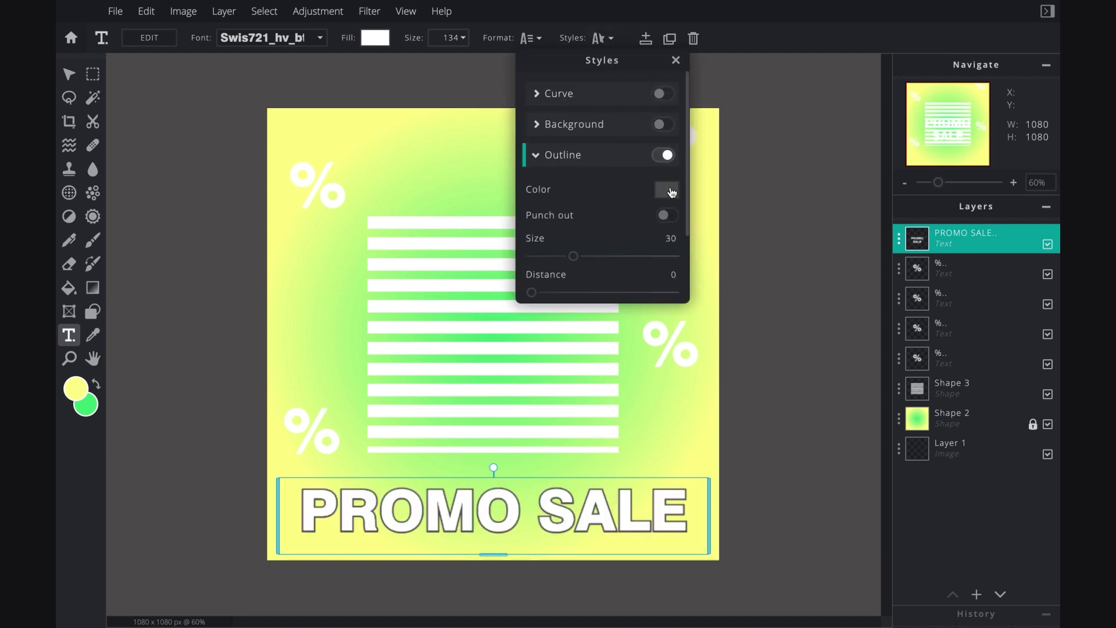
pyautogui.click(667, 190)
pyautogui.click(390, 280)
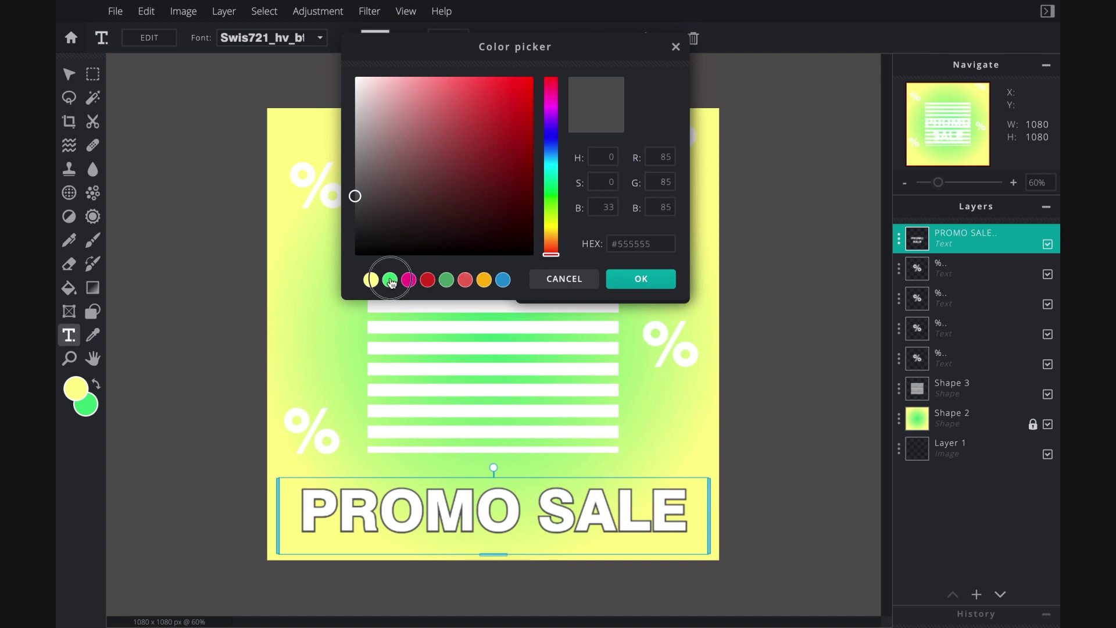
pyautogui.click(629, 279)
pyautogui.click(666, 215)
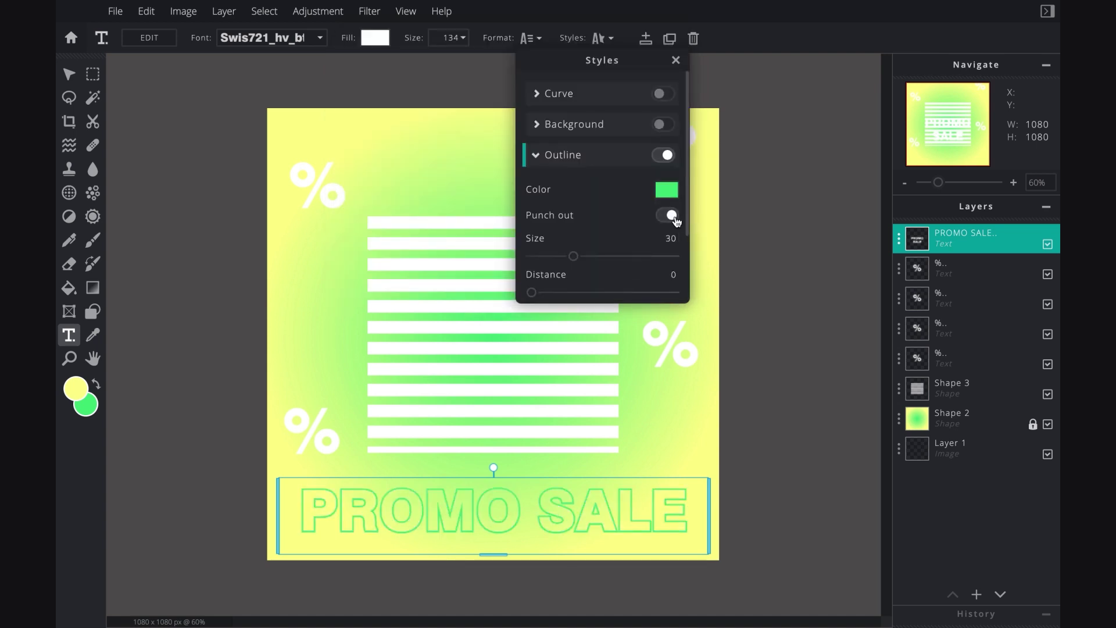
pyautogui.click(766, 334)
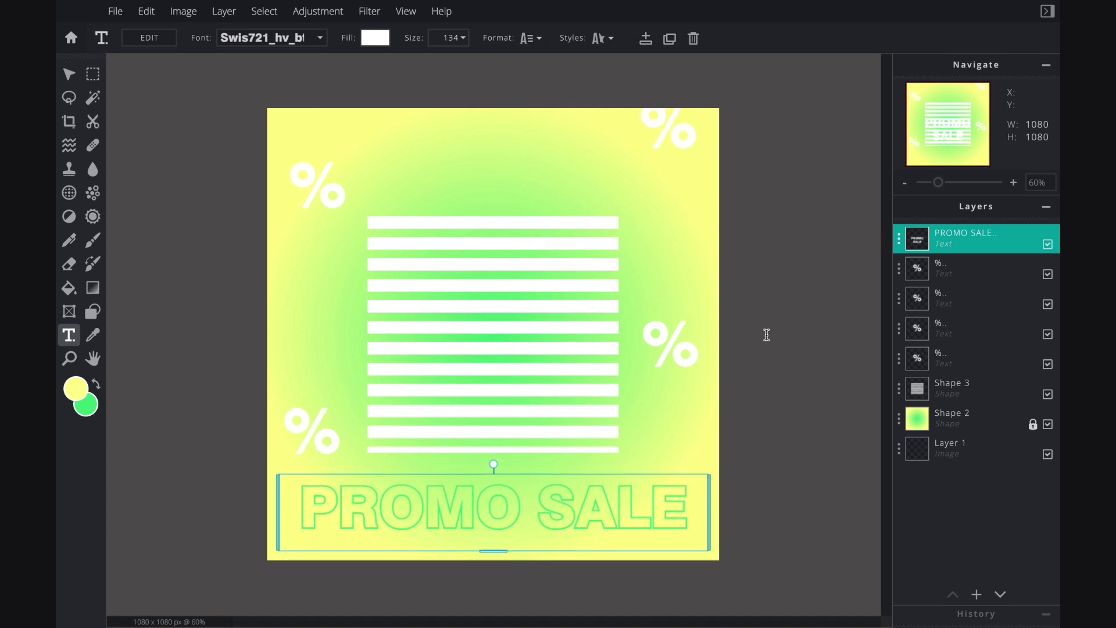
# Add Camera.jpg as a new image layer
pyautogui.moveTo(975, 587)
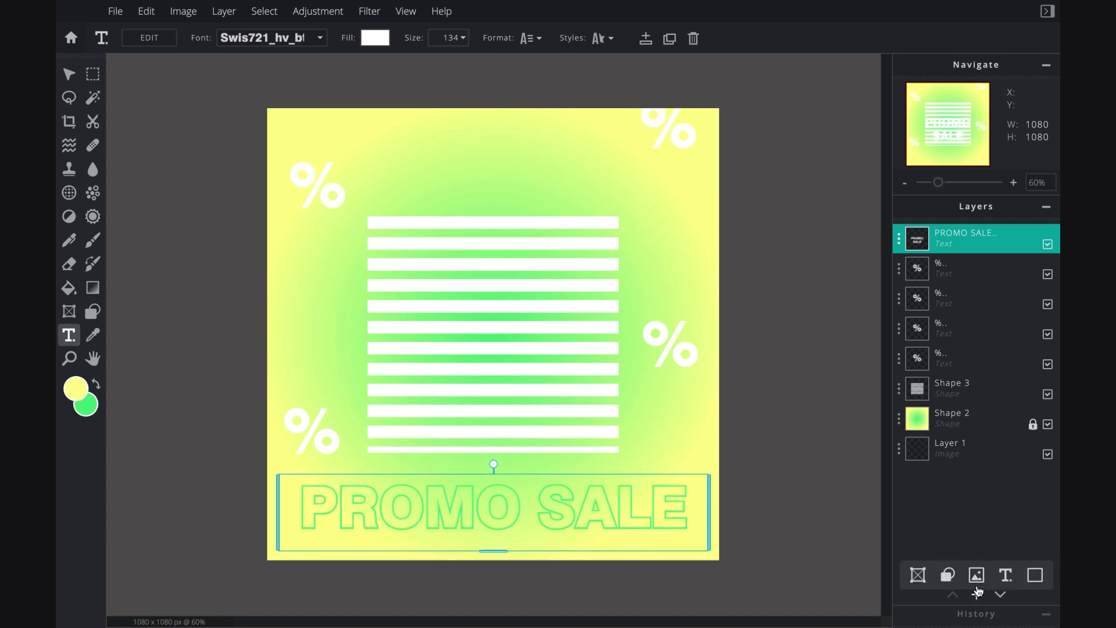
pyautogui.click(979, 577)
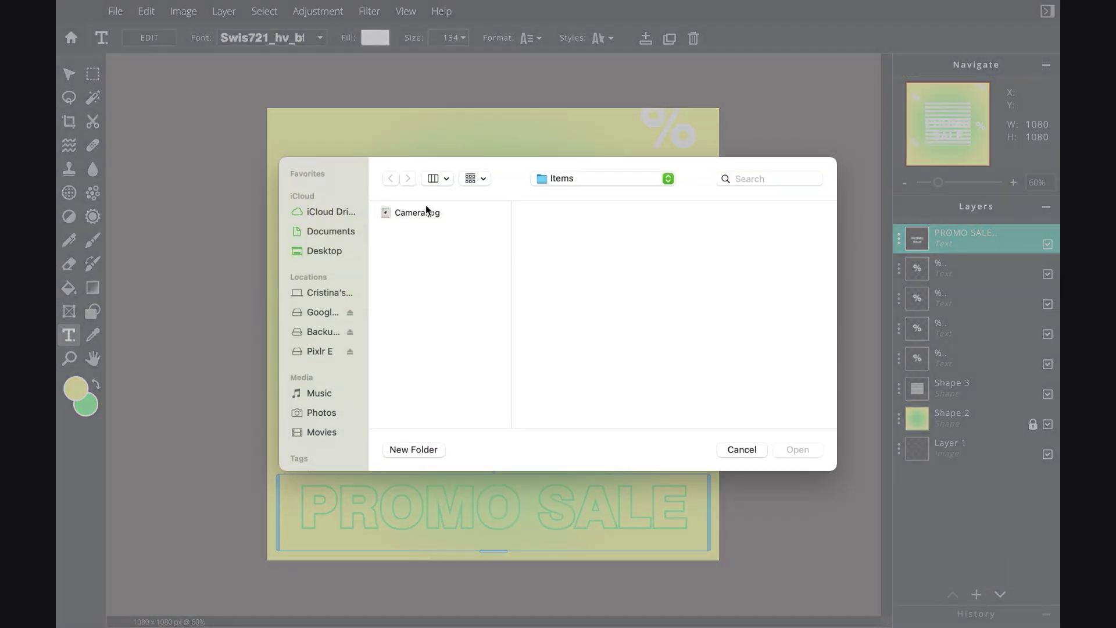
pyautogui.click(426, 212)
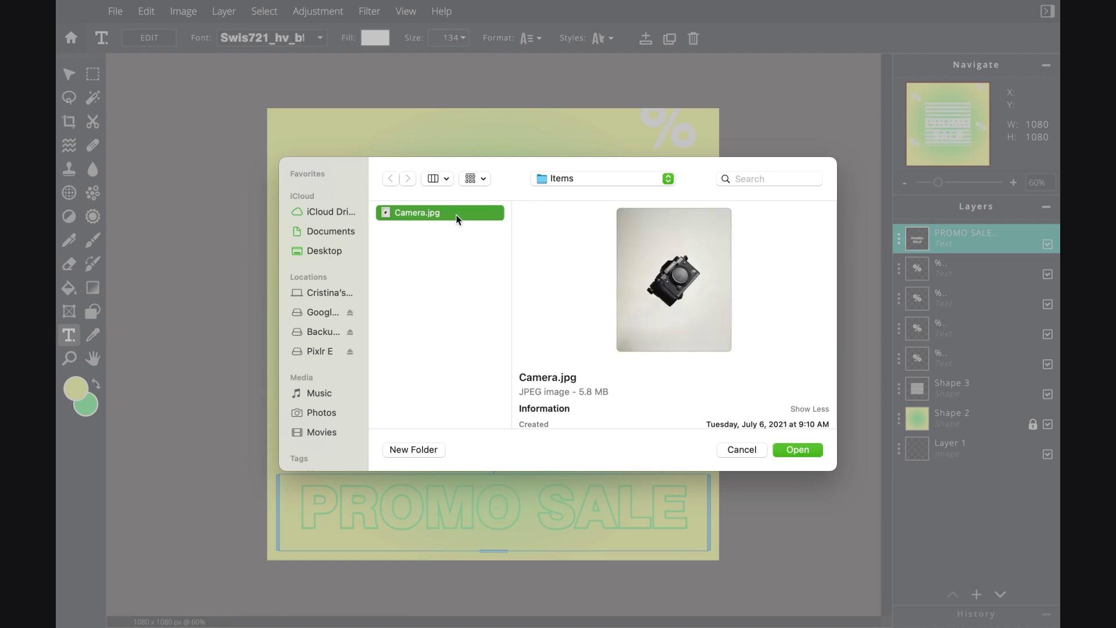
pyautogui.click(792, 451)
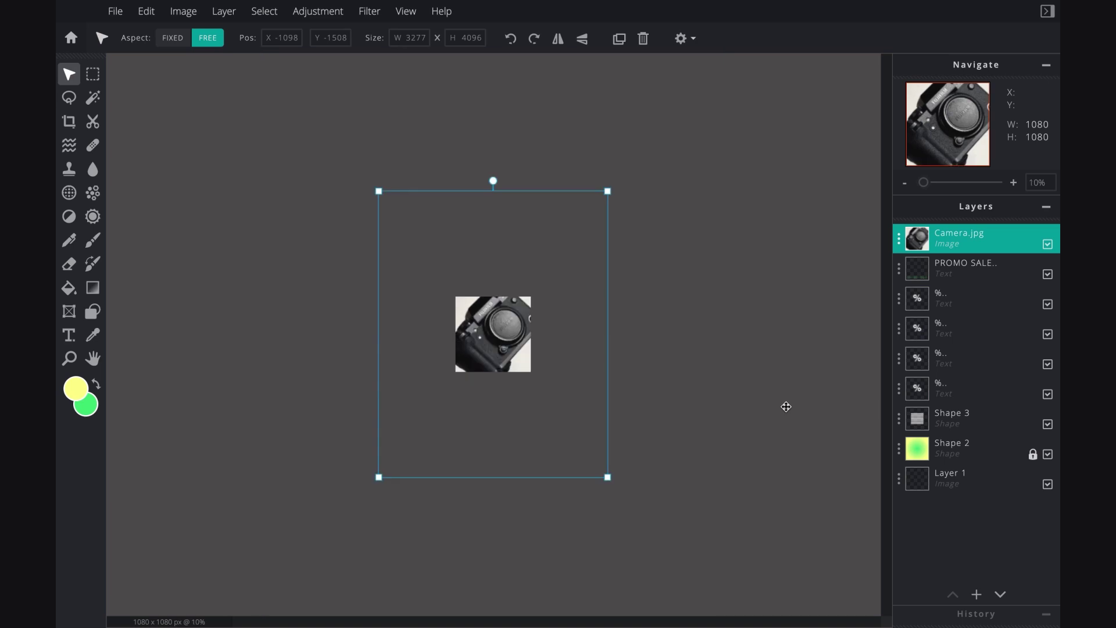
# Remove the camera photo's background with AI AUTO cutout and set Aspect to FIXED
pyautogui.click(92, 122)
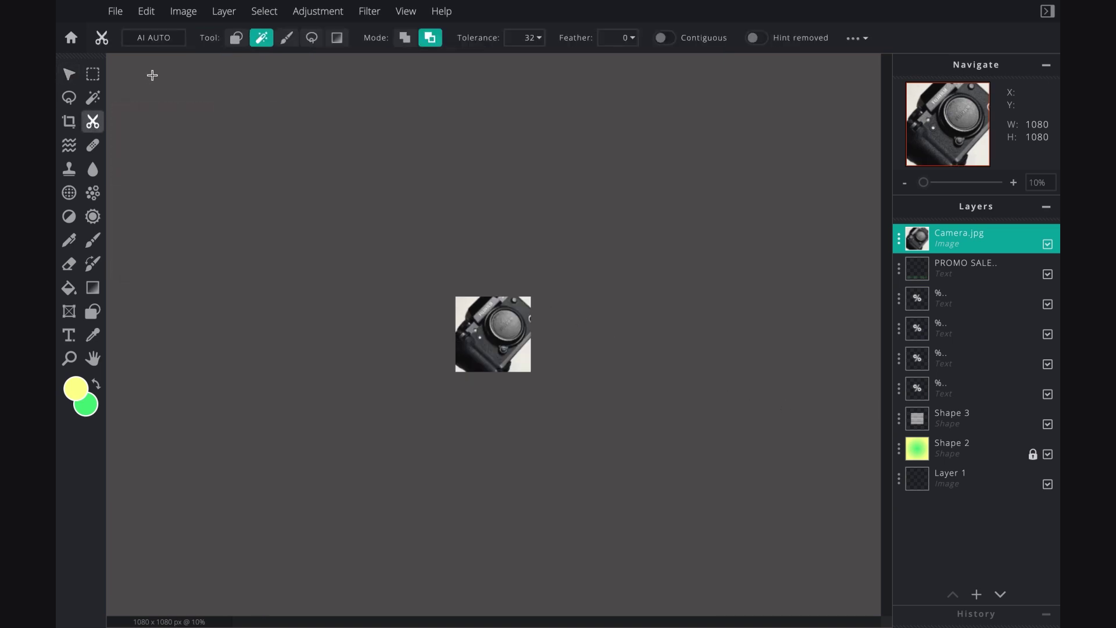
pyautogui.click(154, 39)
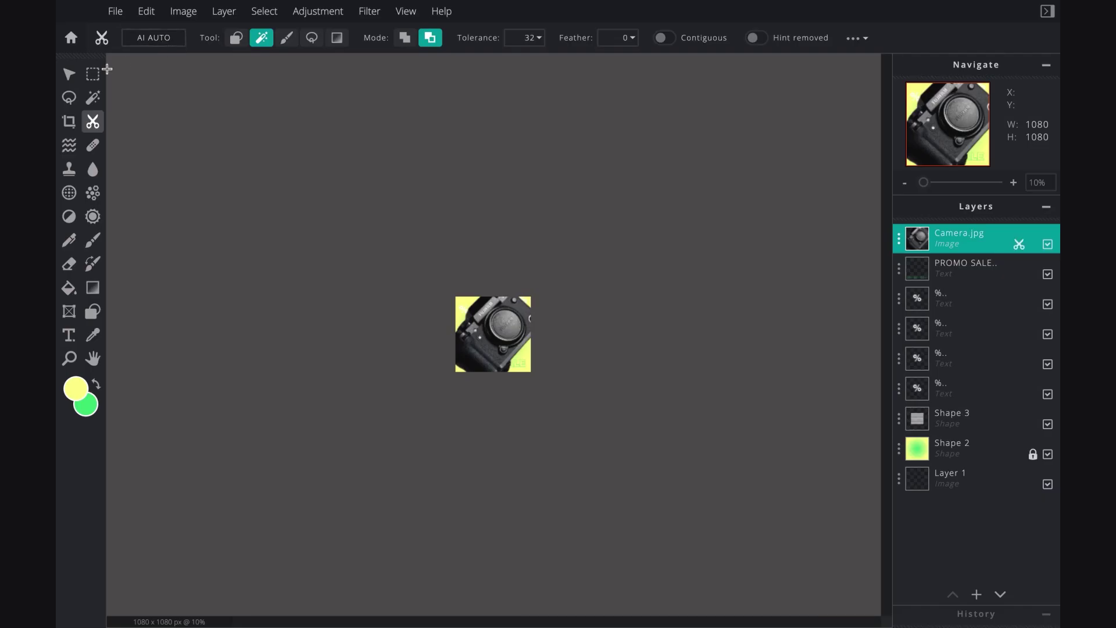
pyautogui.click(69, 74)
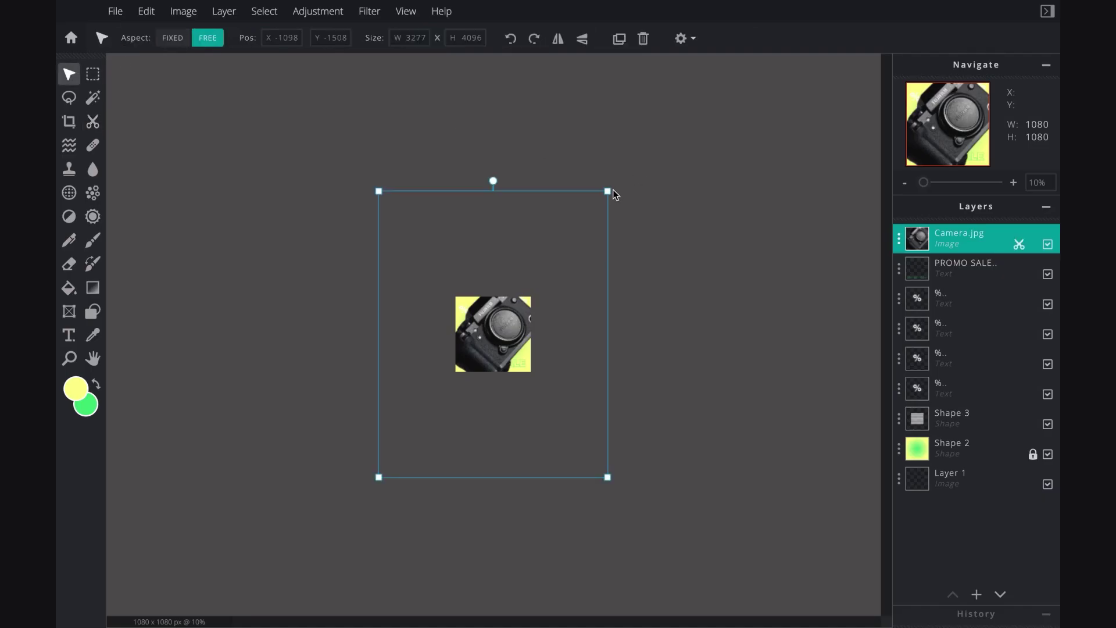
pyautogui.click(174, 39)
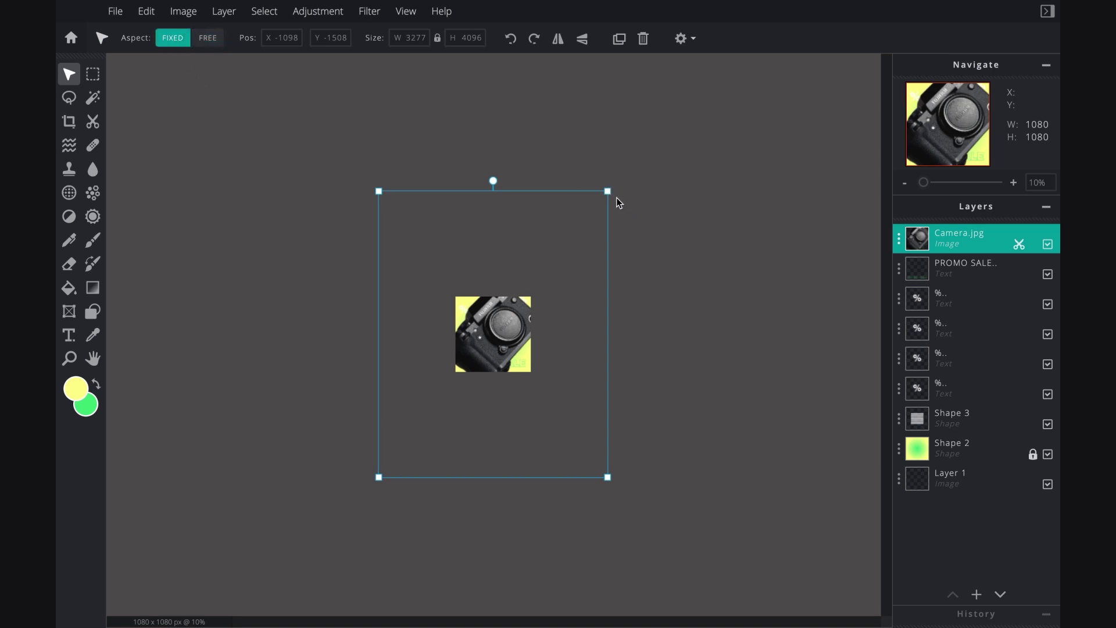
# Scale the camera cutout down to 1684×2105 and centre it over the white stripes
pyautogui.moveTo(607, 191); pyautogui.dragTo(511, 303)
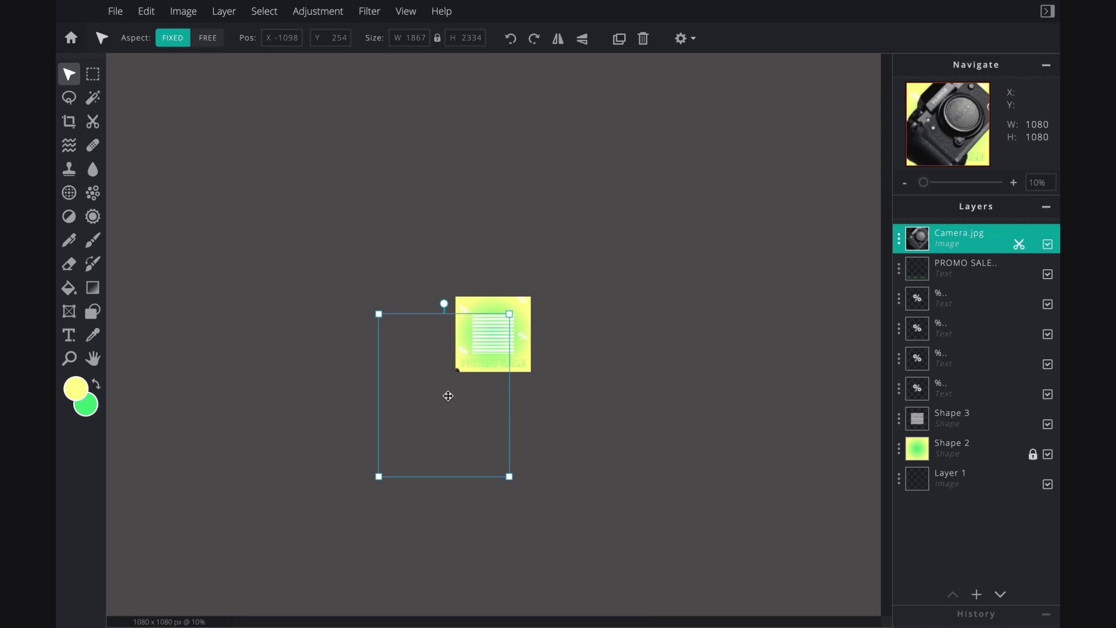
pyautogui.moveTo(448, 391); pyautogui.dragTo(498, 332)
pyautogui.scroll(3, 495, 336)
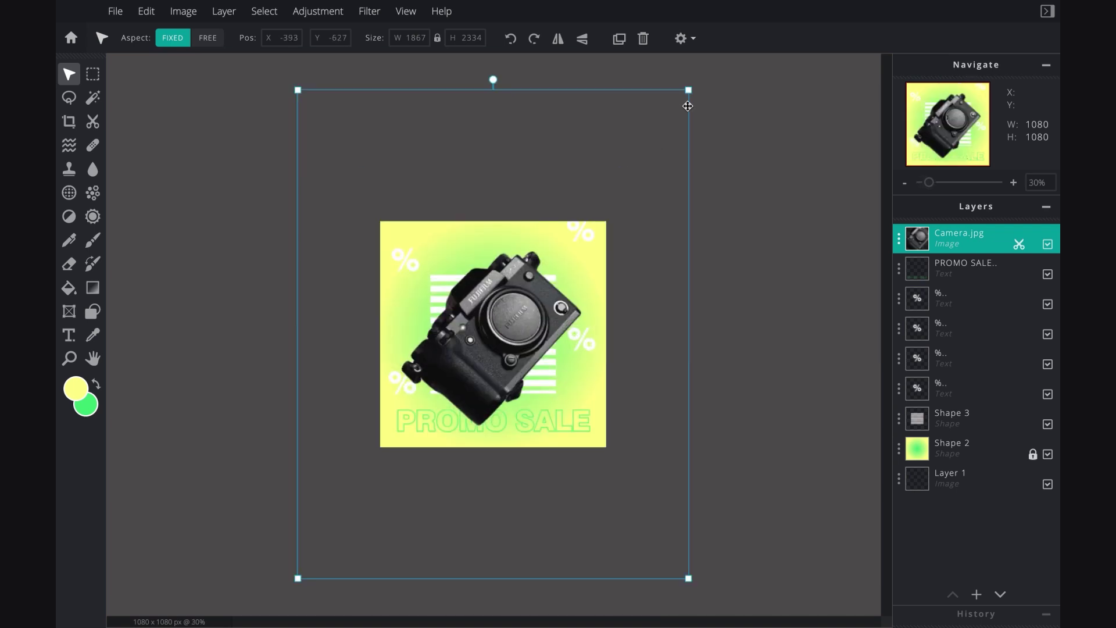
pyautogui.moveTo(689, 90); pyautogui.dragTo(649, 126)
pyautogui.moveTo(492, 329); pyautogui.dragTo(512, 290)
pyautogui.scroll(1, 512, 290)
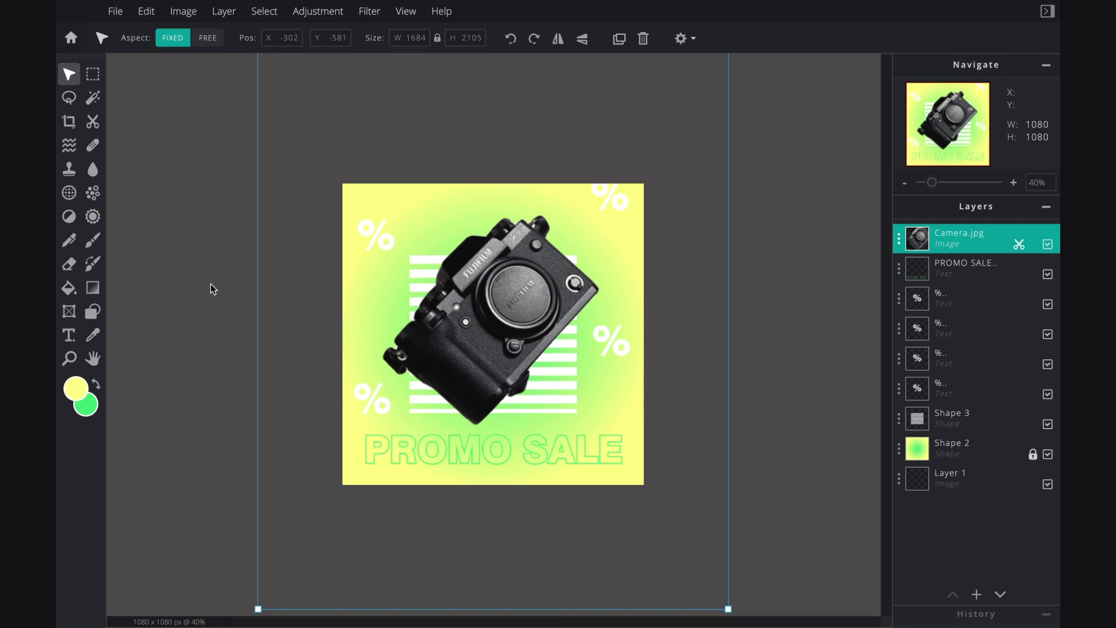
# Draw a yellow rectangle, tilt it to the camera's angle, and stack it beneath Camera.jpg
pyautogui.click(93, 313)
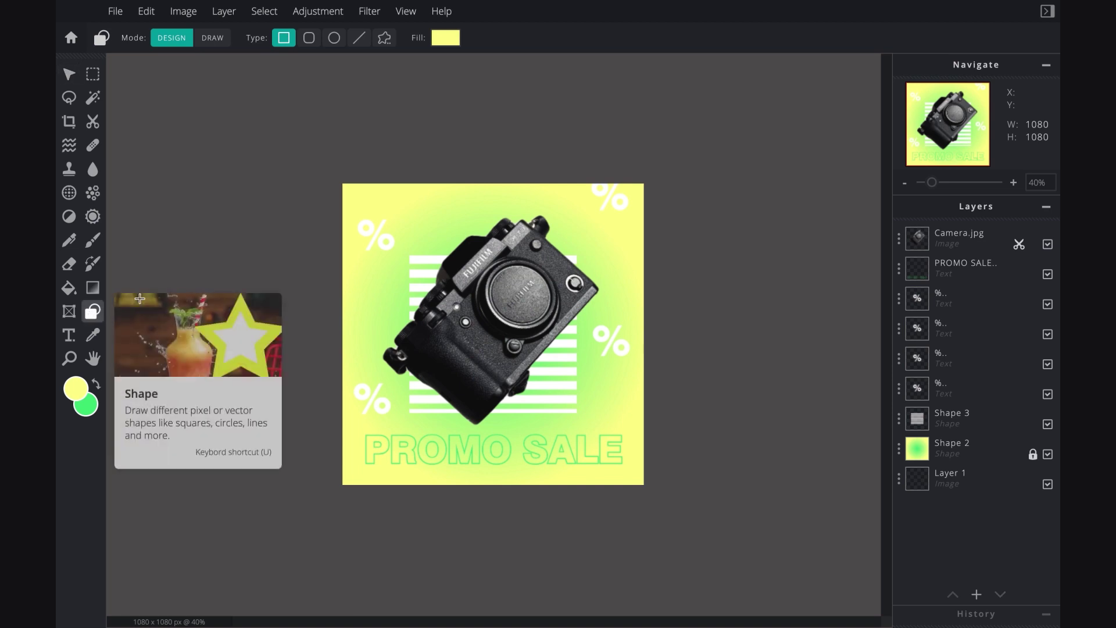
pyautogui.moveTo(419, 339); pyautogui.dragTo(461, 373)
pyautogui.moveTo(369, 261); pyautogui.dragTo(316, 274)
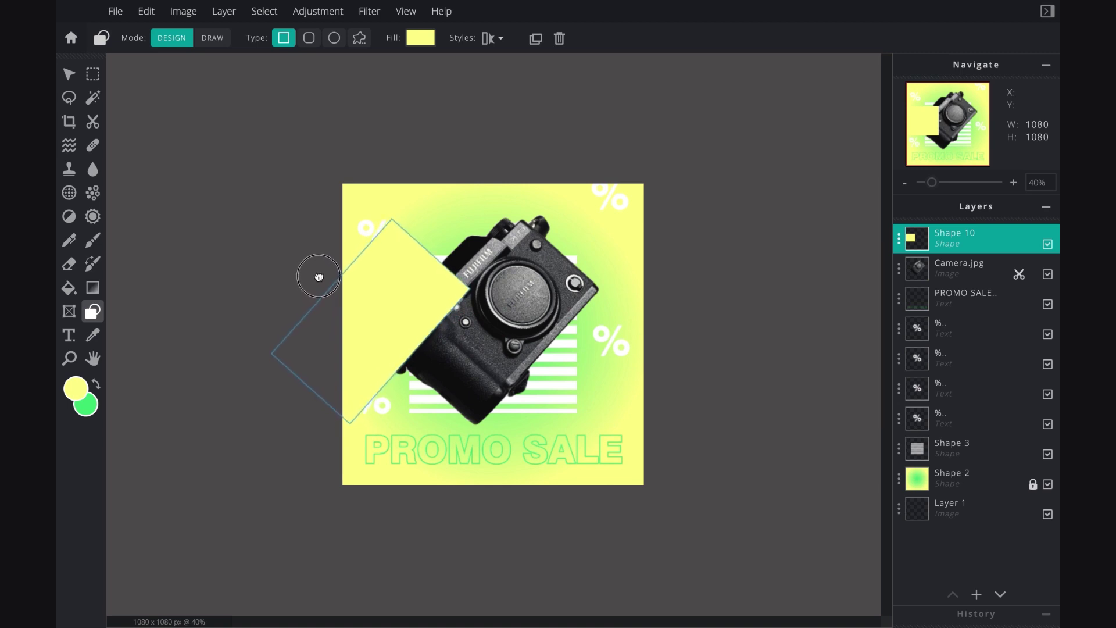
pyautogui.moveTo(372, 299); pyautogui.dragTo(484, 301)
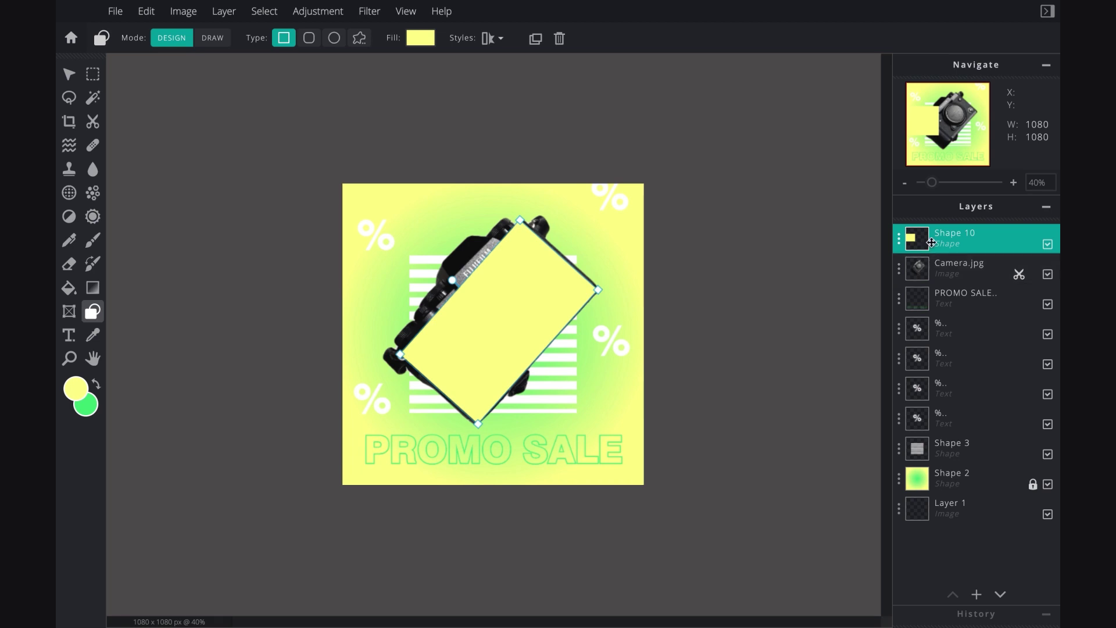
pyautogui.moveTo(931, 242); pyautogui.dragTo(931, 262)
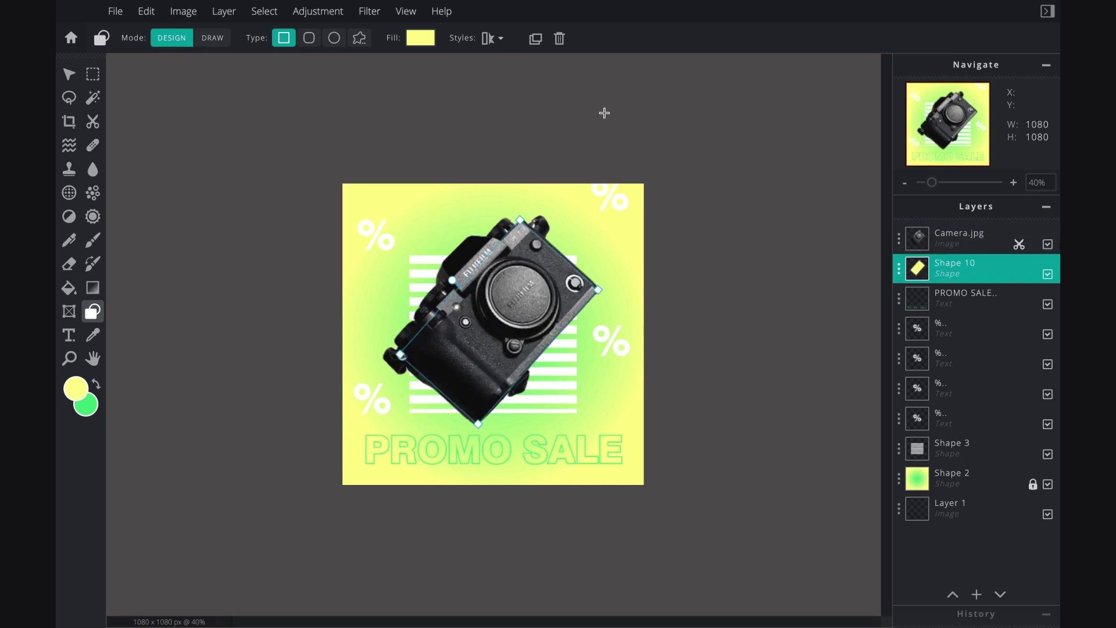
# Enable a drop shadow on the rectangle with dark green colour #1E7E3D
pyautogui.click(500, 41)
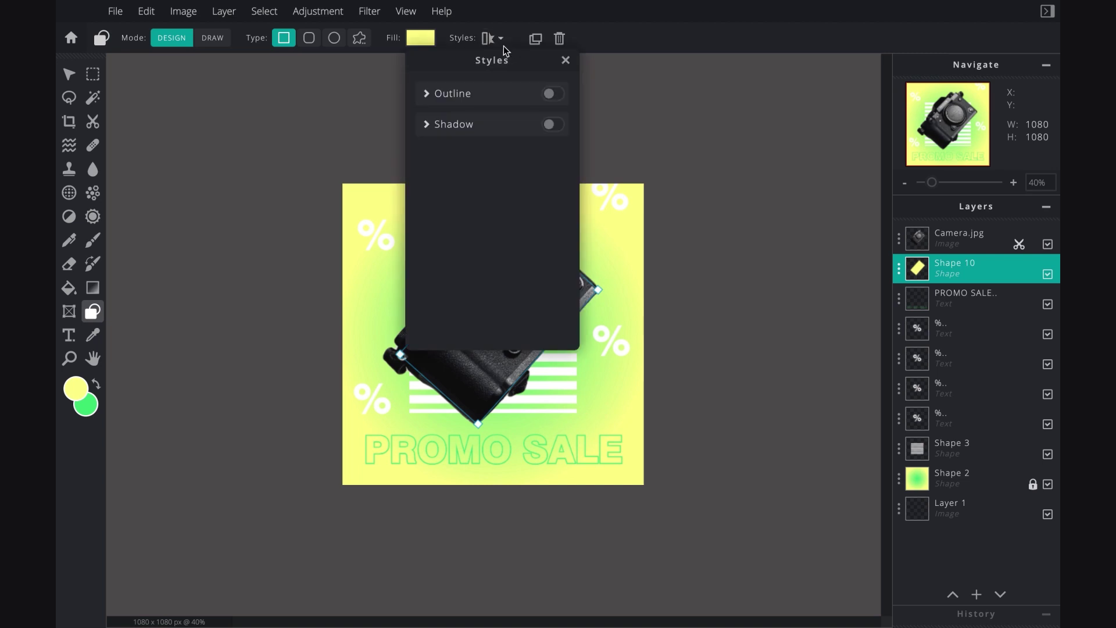
pyautogui.click(554, 126)
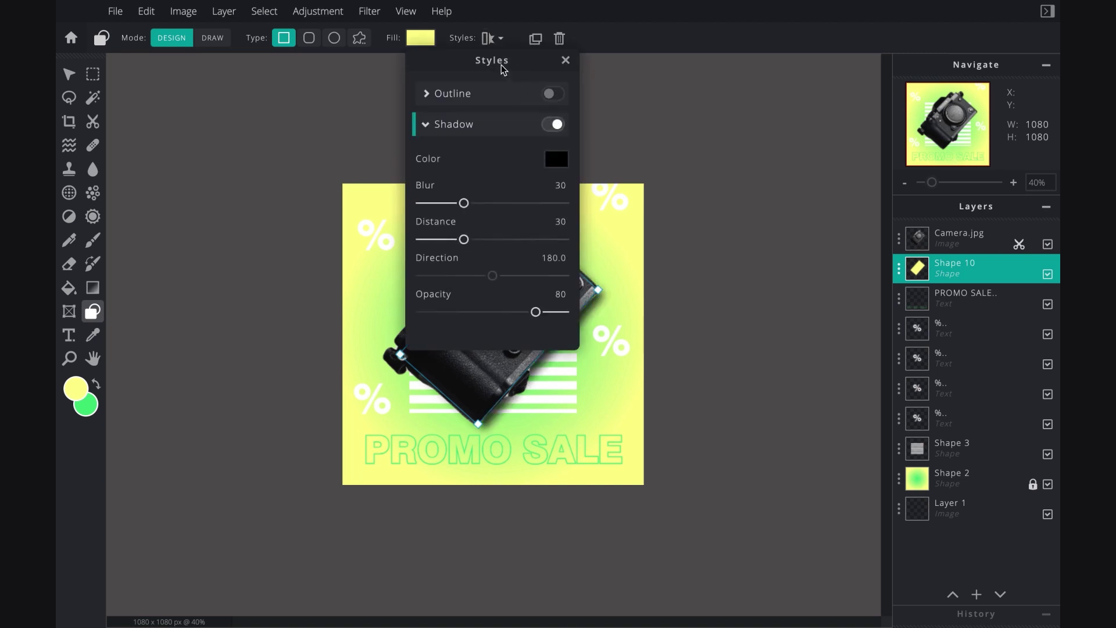
pyautogui.moveTo(503, 68); pyautogui.dragTo(783, 100)
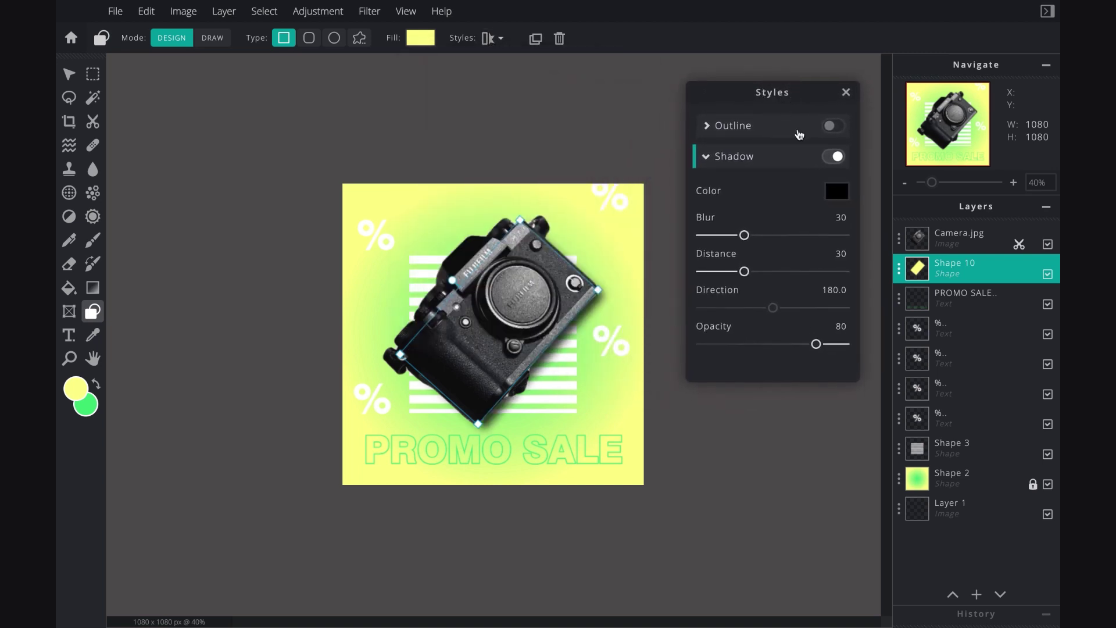
pyautogui.click(836, 192)
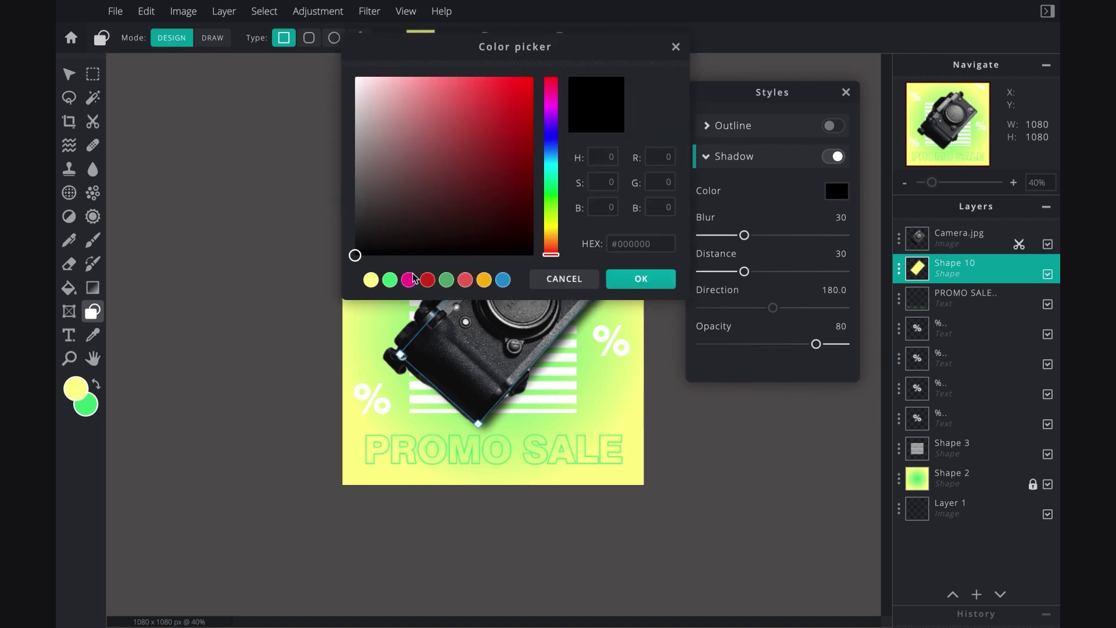
pyautogui.click(390, 281)
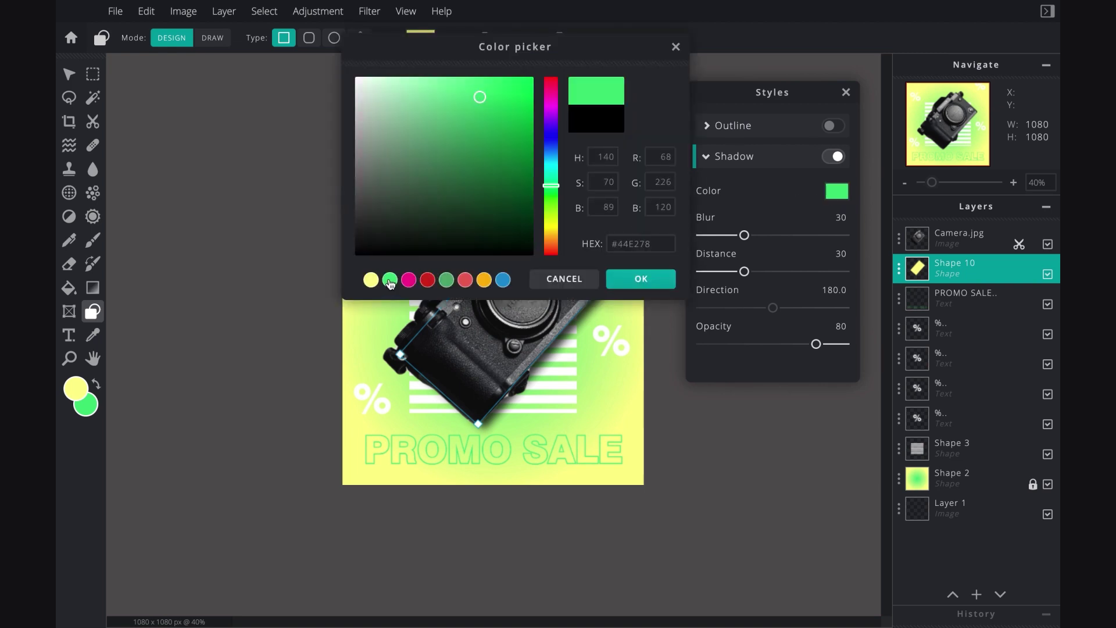
pyautogui.click(491, 168)
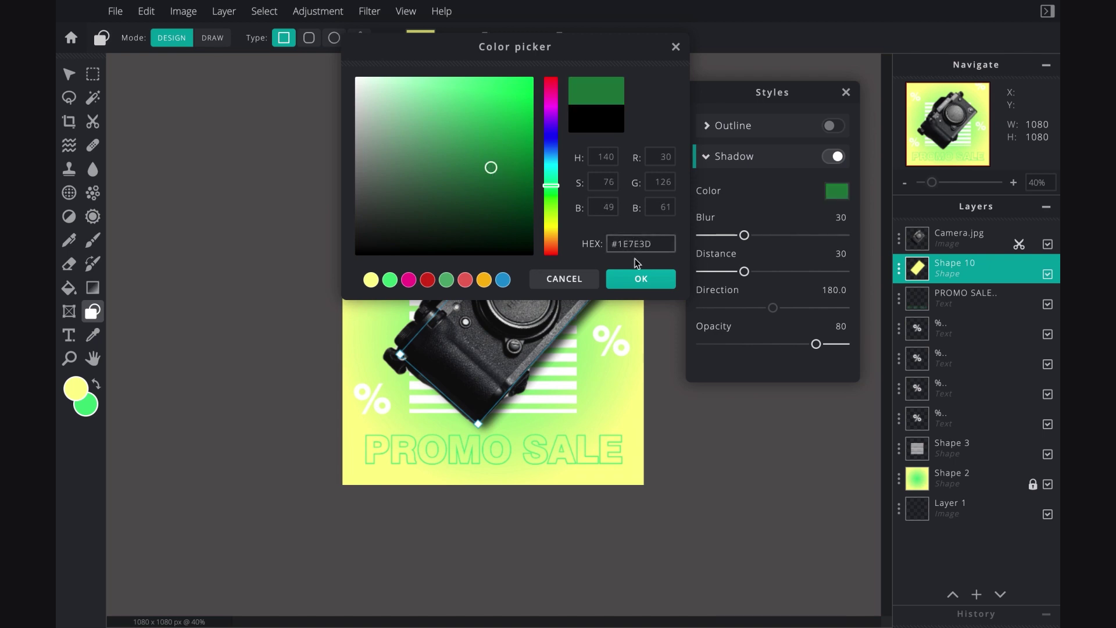
pyautogui.click(640, 280)
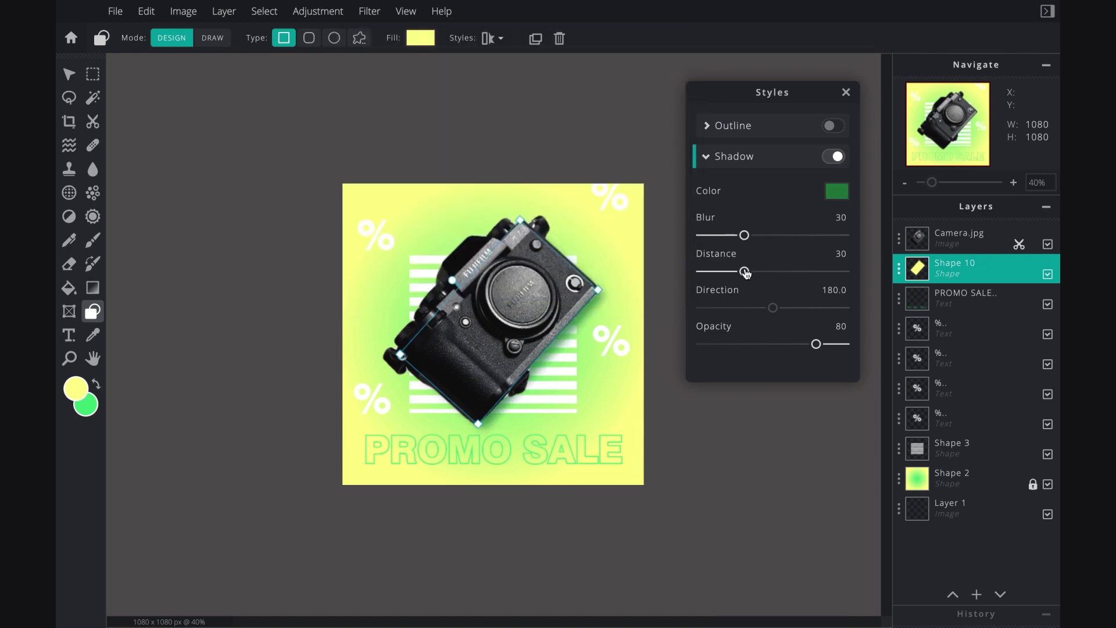
# Set the shadow distance to 41 and opacity to 54
pyautogui.moveTo(744, 271); pyautogui.dragTo(761, 271)
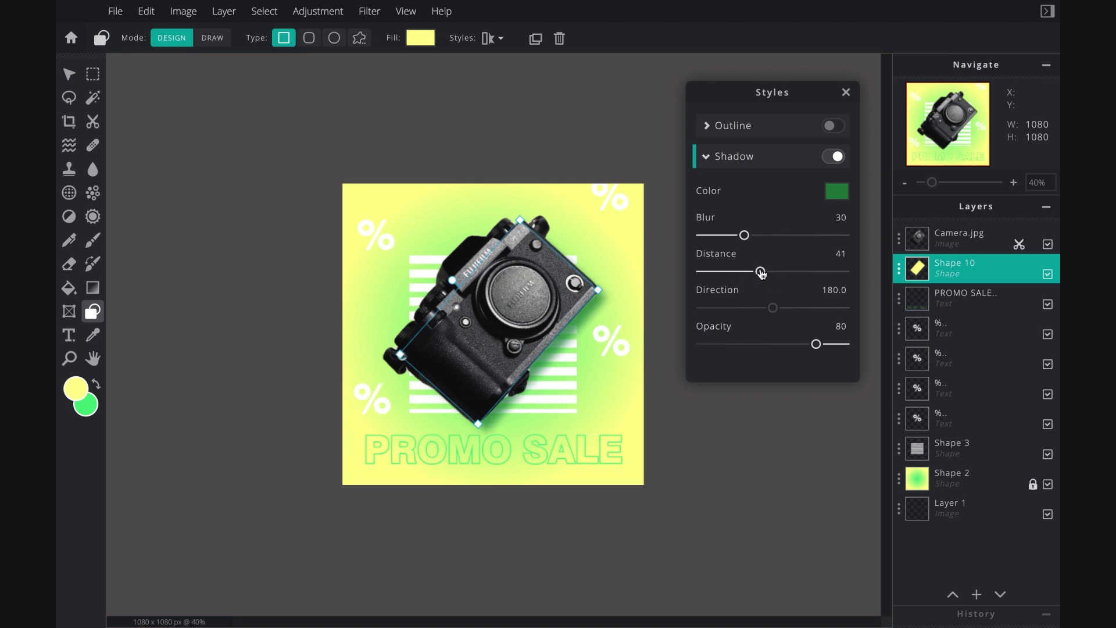
pyautogui.moveTo(815, 345); pyautogui.dragTo(781, 344)
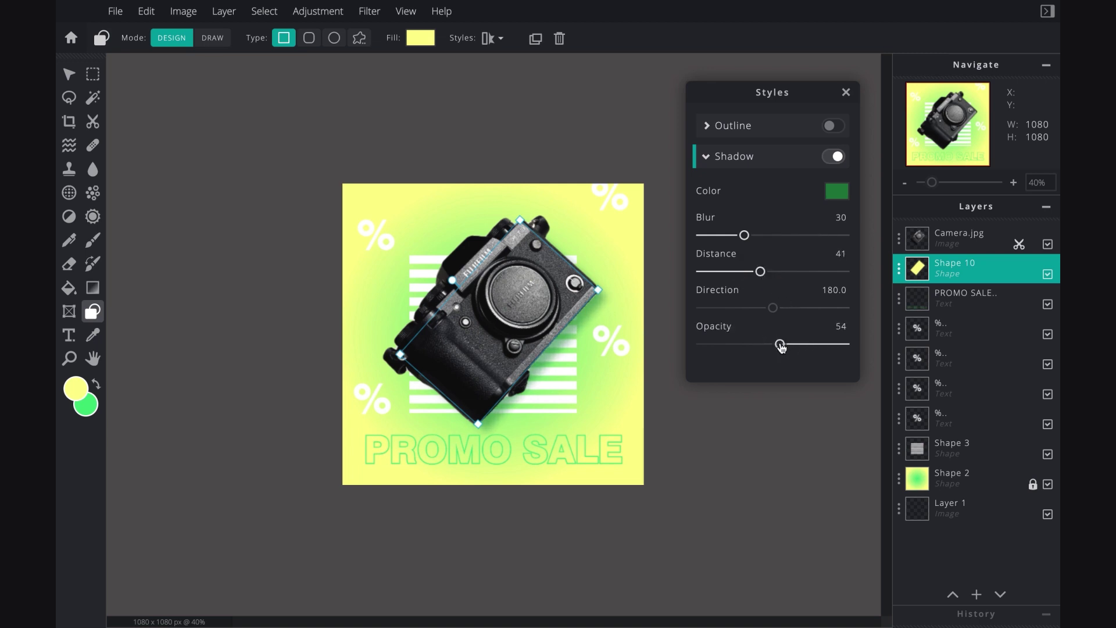
pyautogui.click(845, 93)
pyautogui.click(720, 280)
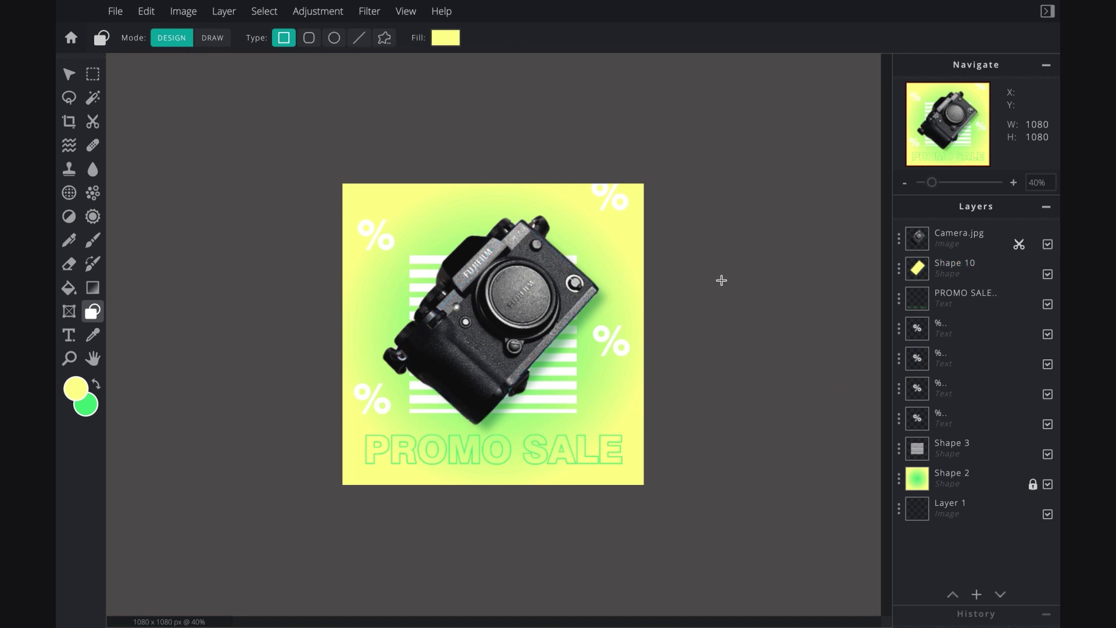
# Move the bottom-right white X left to X 2837, Y 1530
pyautogui.scroll(2, 712, 389)
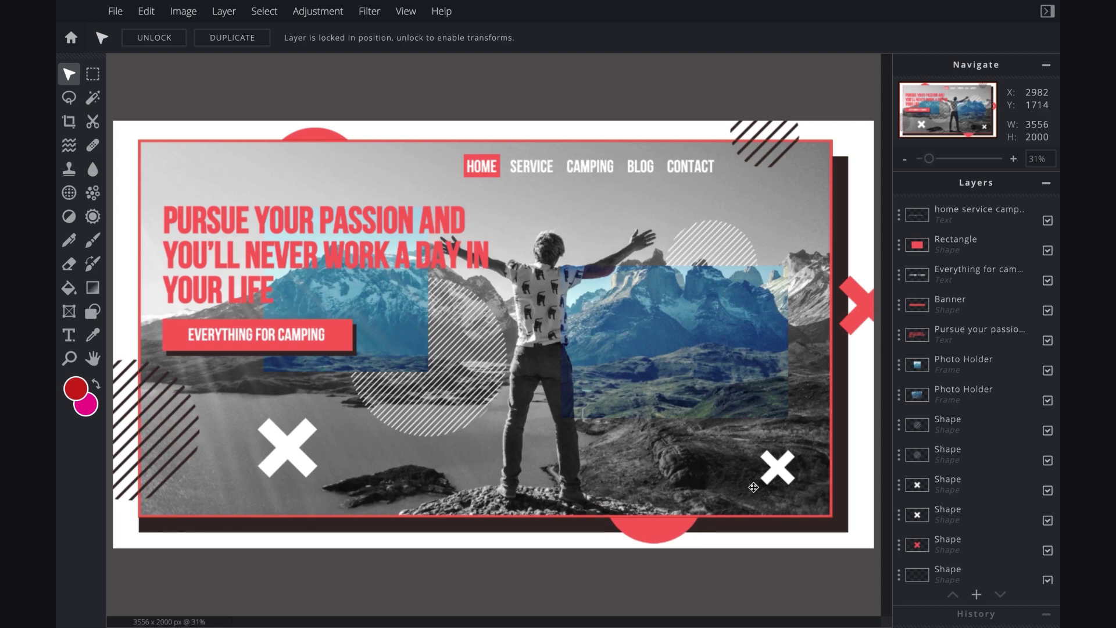
pyautogui.moveTo(753, 487); pyautogui.dragTo(734, 477)
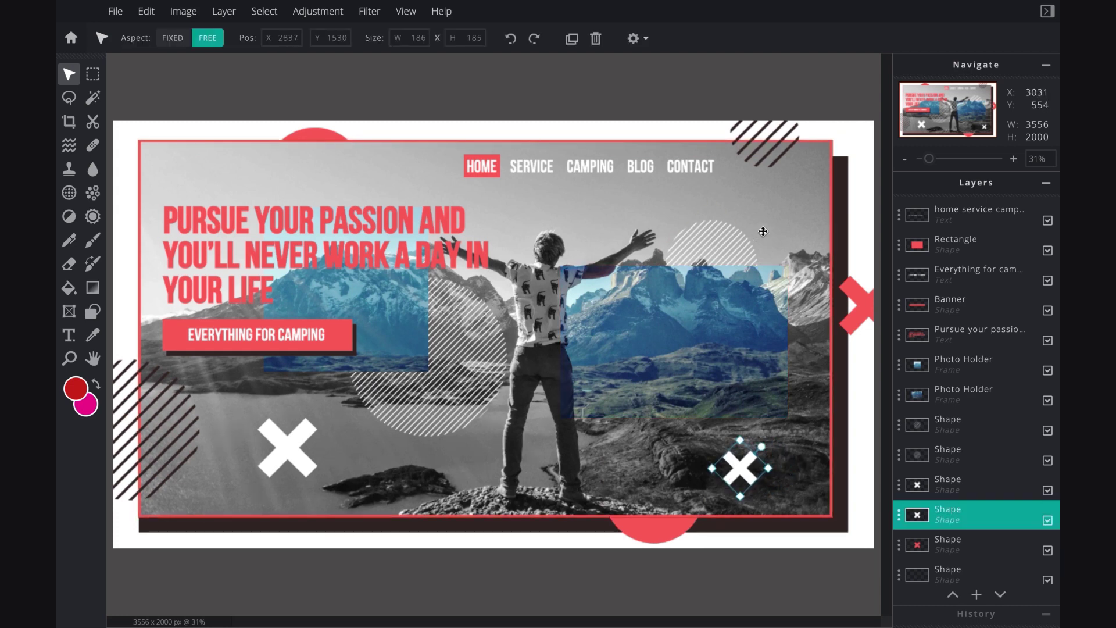
# Nudge the striped top-right shape right and raise the right photo panel's vibrance to 6
pyautogui.moveTo(765, 157); pyautogui.dragTo(777, 157)
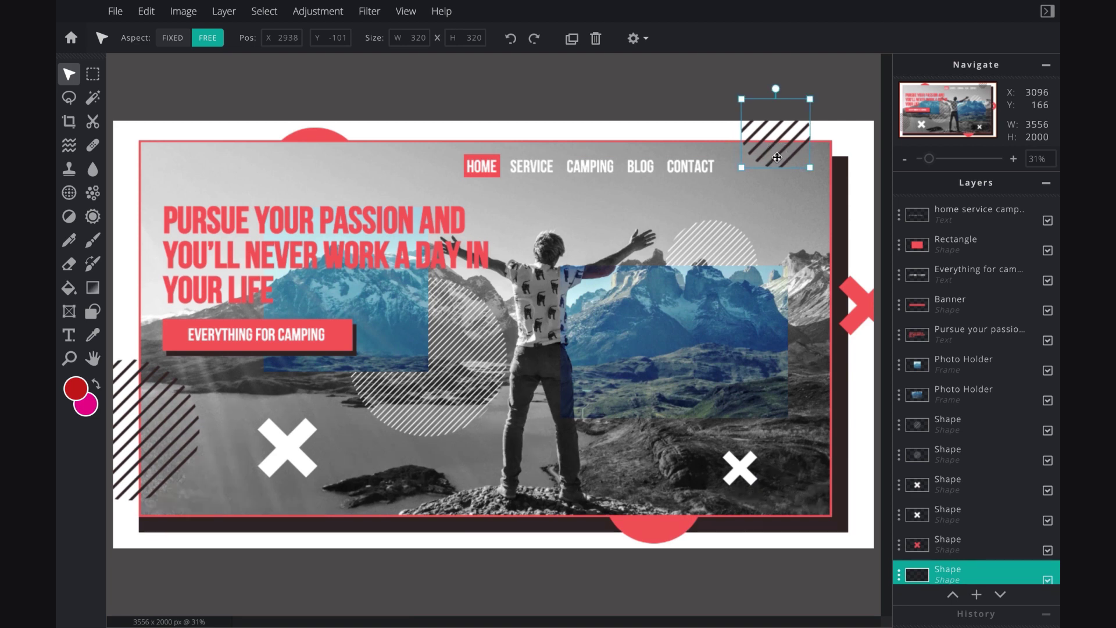
pyautogui.click(745, 329)
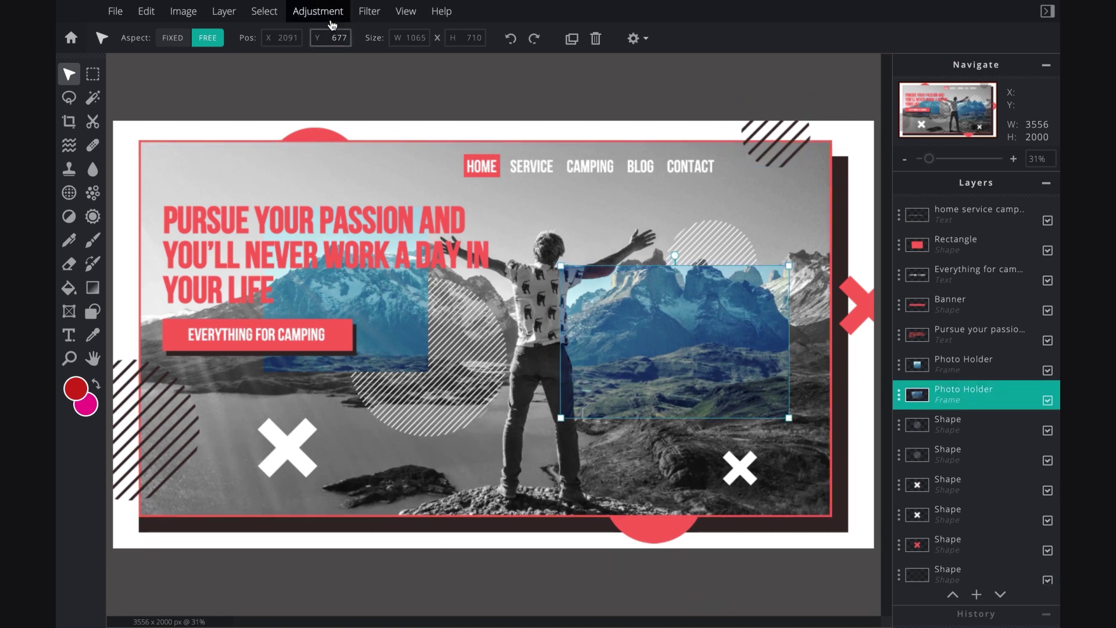
pyautogui.click(329, 15)
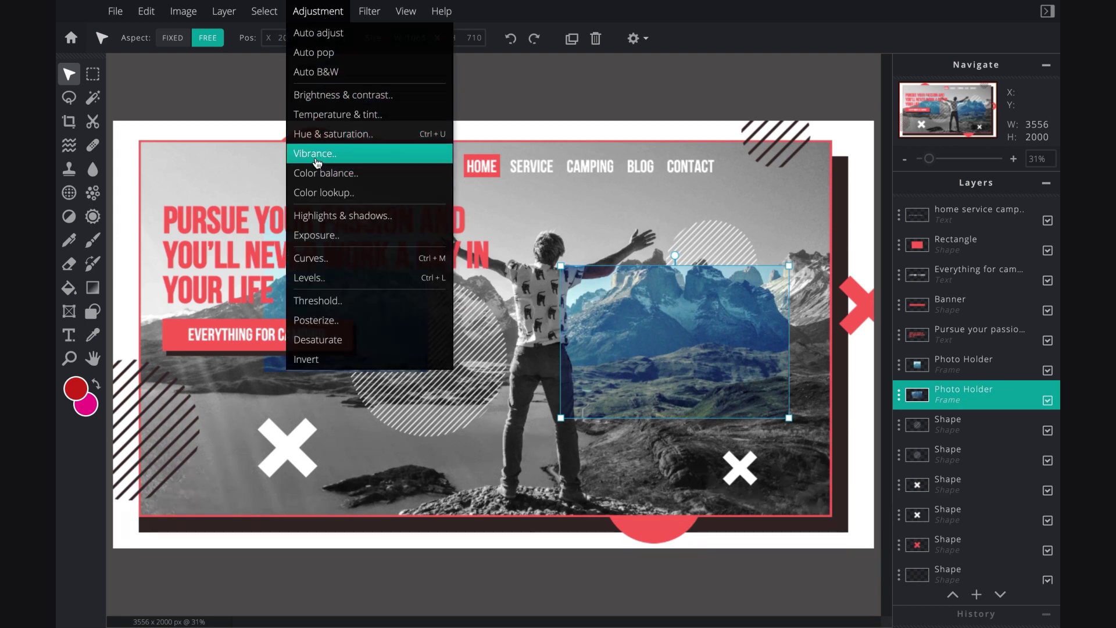
pyautogui.click(317, 158)
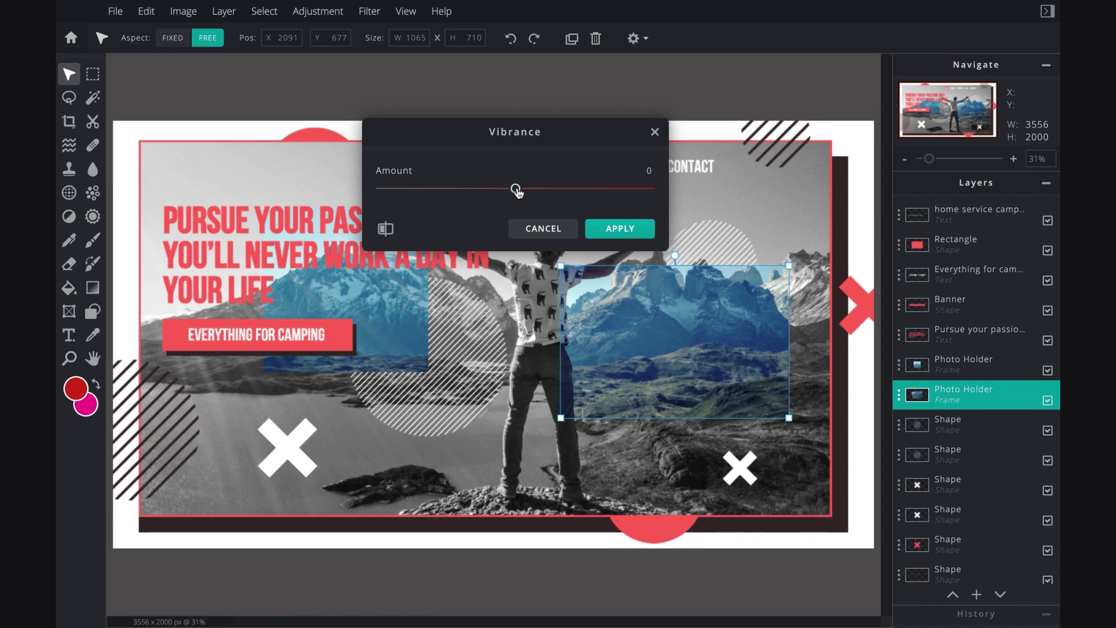
pyautogui.moveTo(517, 192); pyautogui.dragTo(523, 189)
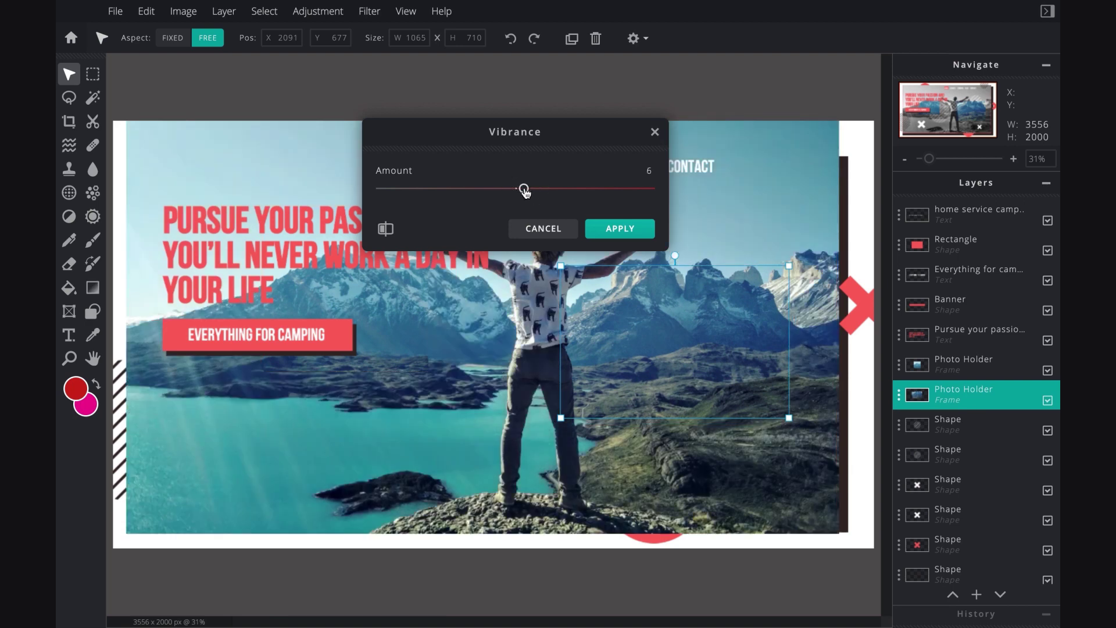
pyautogui.click(617, 228)
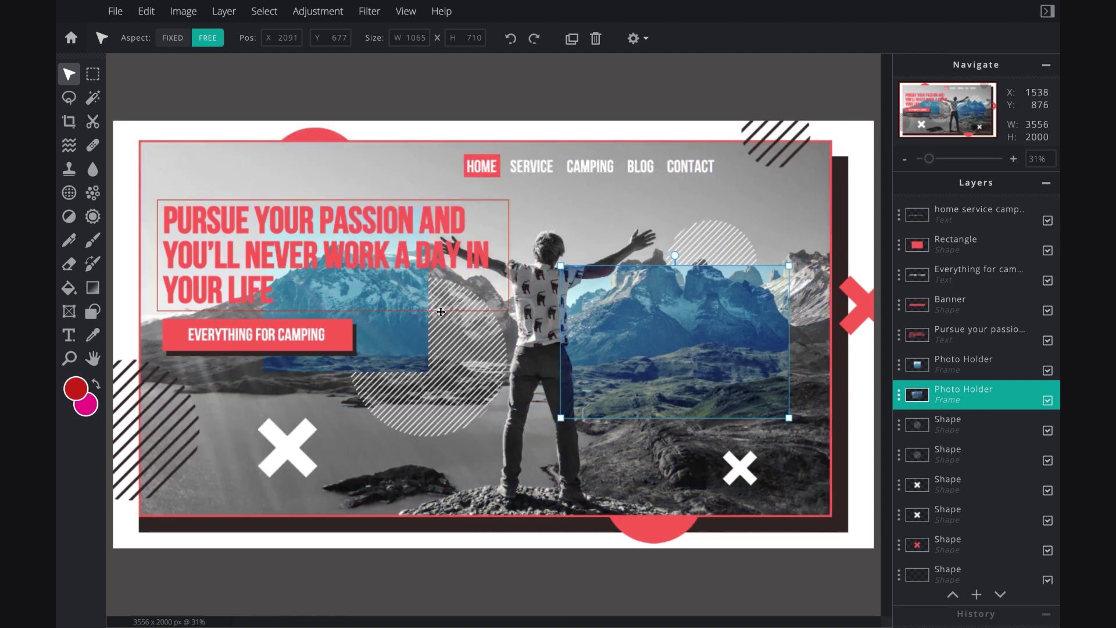
# Shift the hatched circle slightly left
pyautogui.moveTo(421, 402); pyautogui.dragTo(410, 402)
pyautogui.scroll(-1, 410, 403)
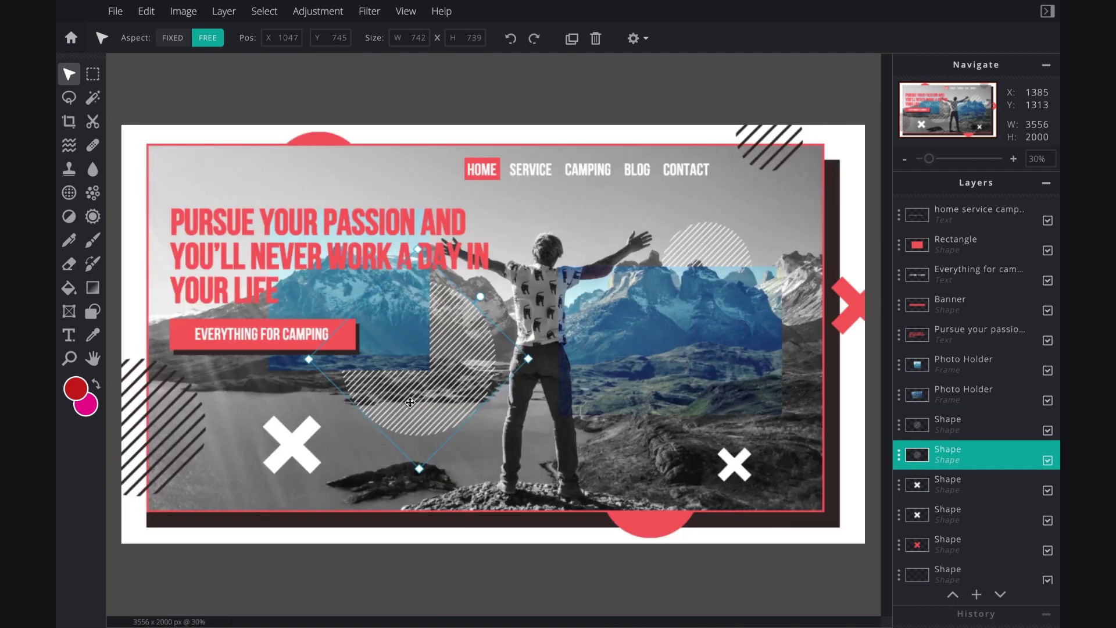
pyautogui.click(121, 17)
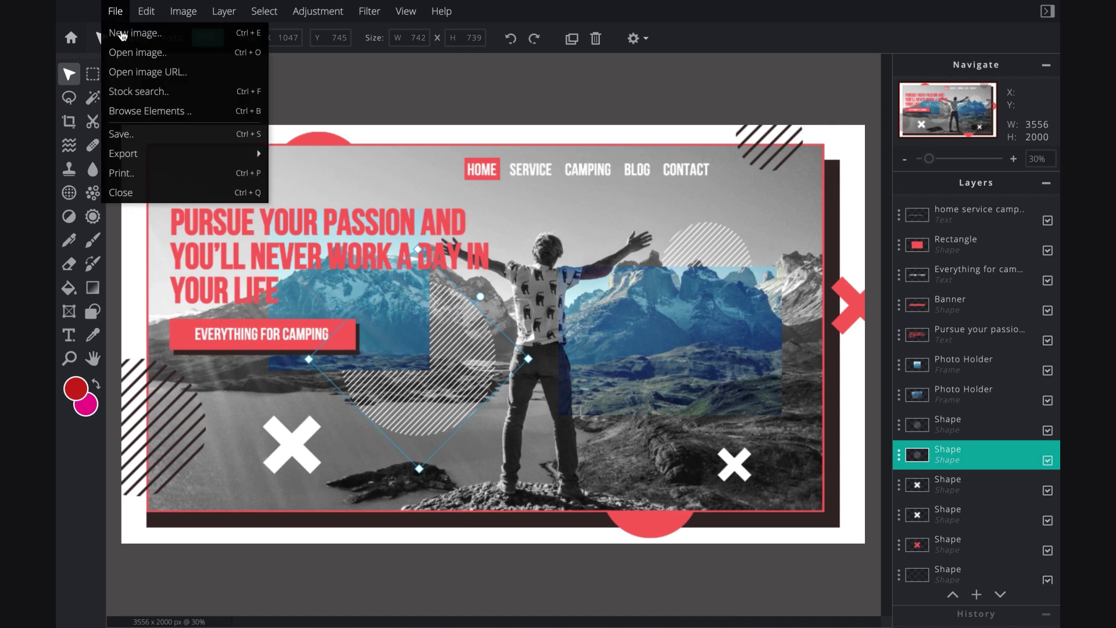
# Export the design as template 'Everything for camping.pxz' to the Updated folder, with id matching the name
pyautogui.moveTo(144, 162)
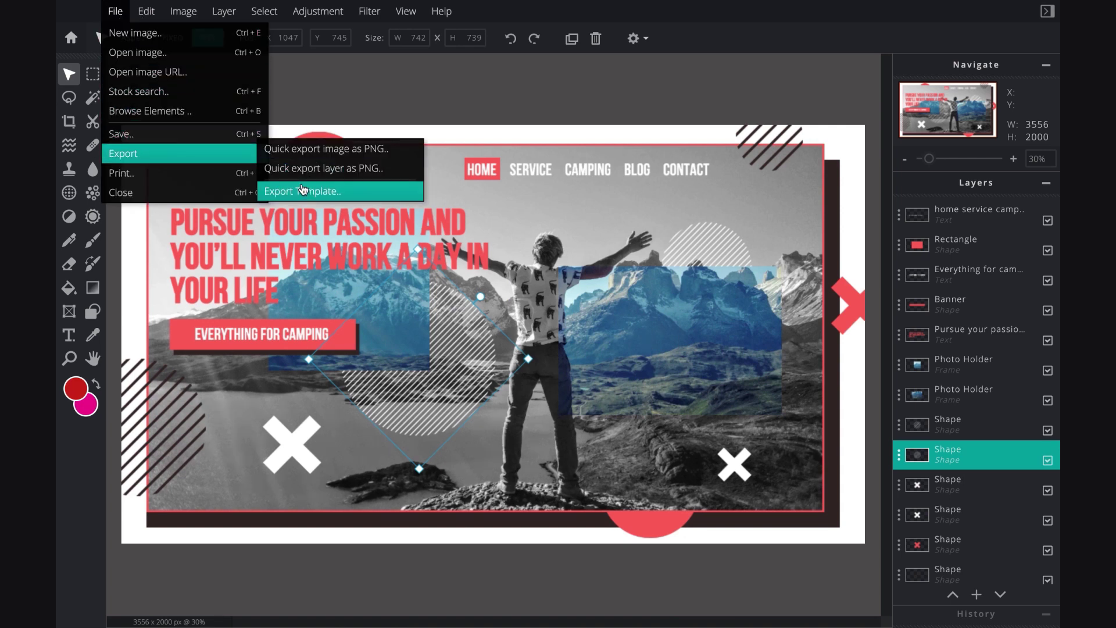
pyautogui.click(303, 192)
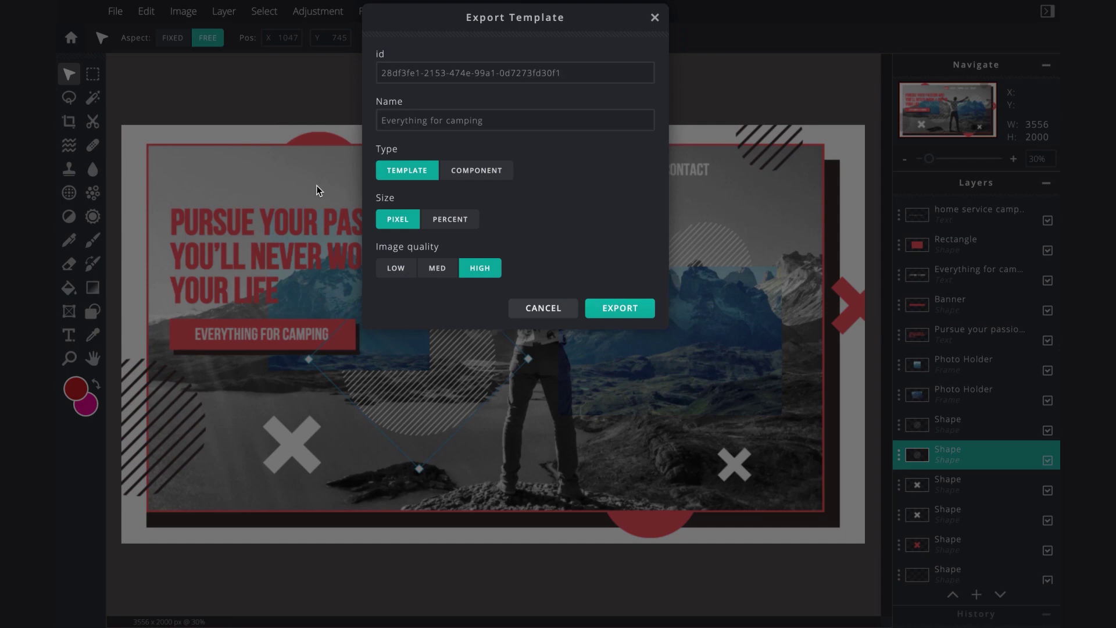
pyautogui.click(460, 121)
pyautogui.tripleClick(460, 121)
pyautogui.hotkey('ctrl', 'c')
pyautogui.click(462, 70)
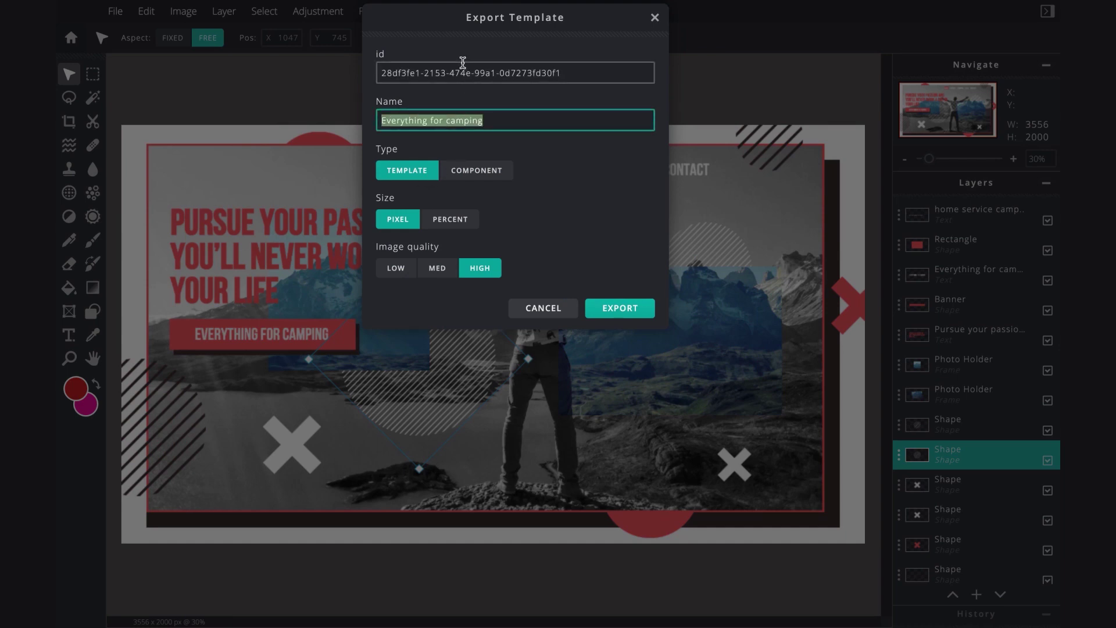
pyautogui.tripleClick(461, 70)
pyautogui.hotkey('ctrl', 'v')
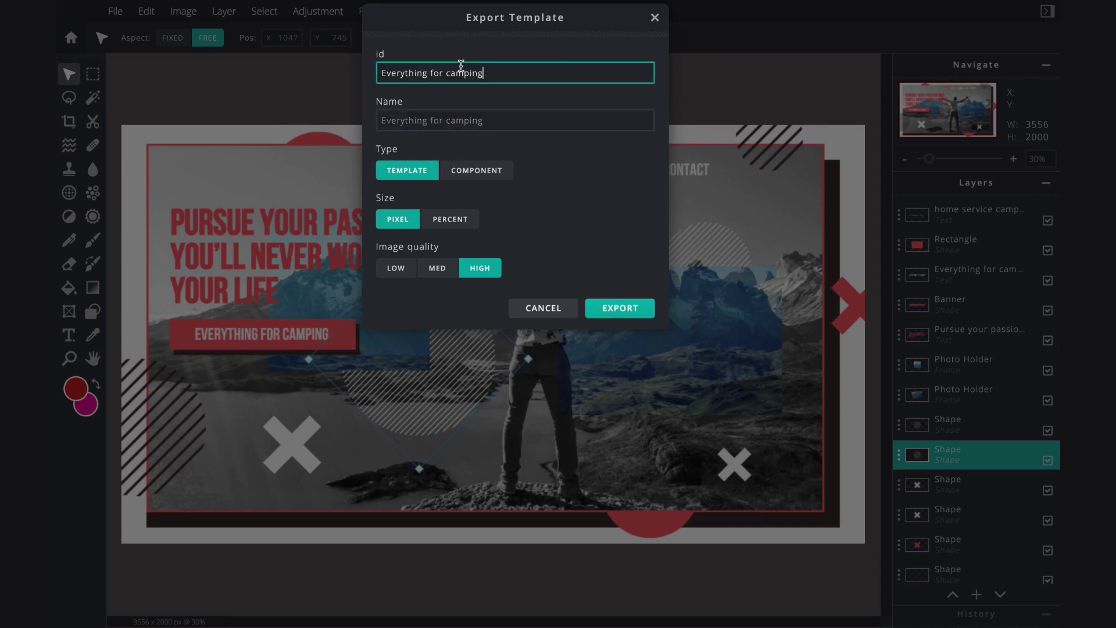
pyautogui.click(598, 312)
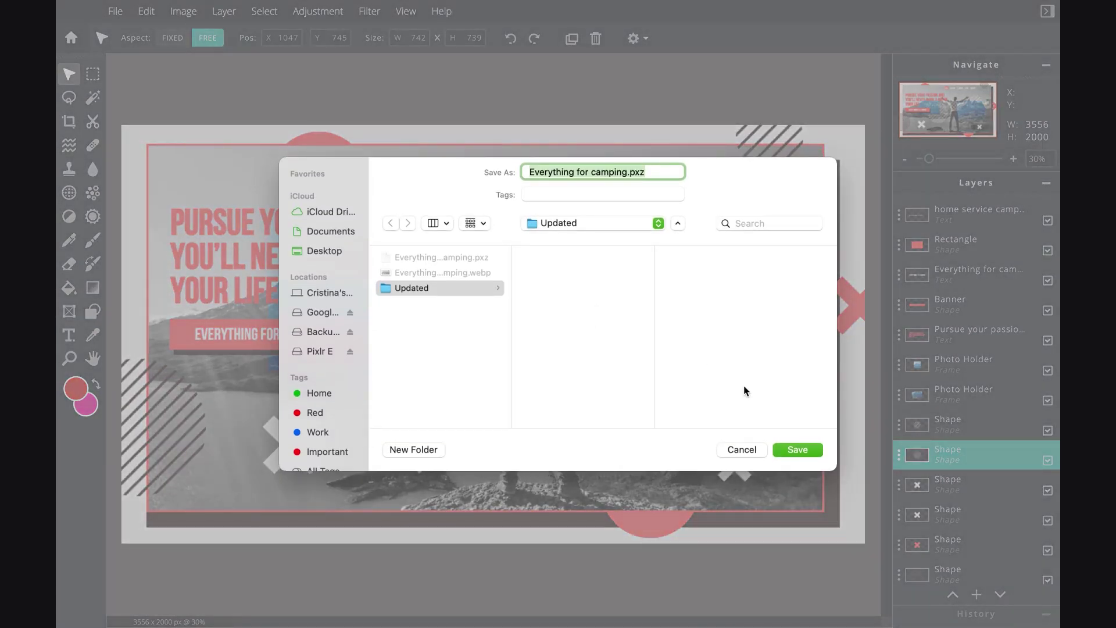
pyautogui.click(792, 451)
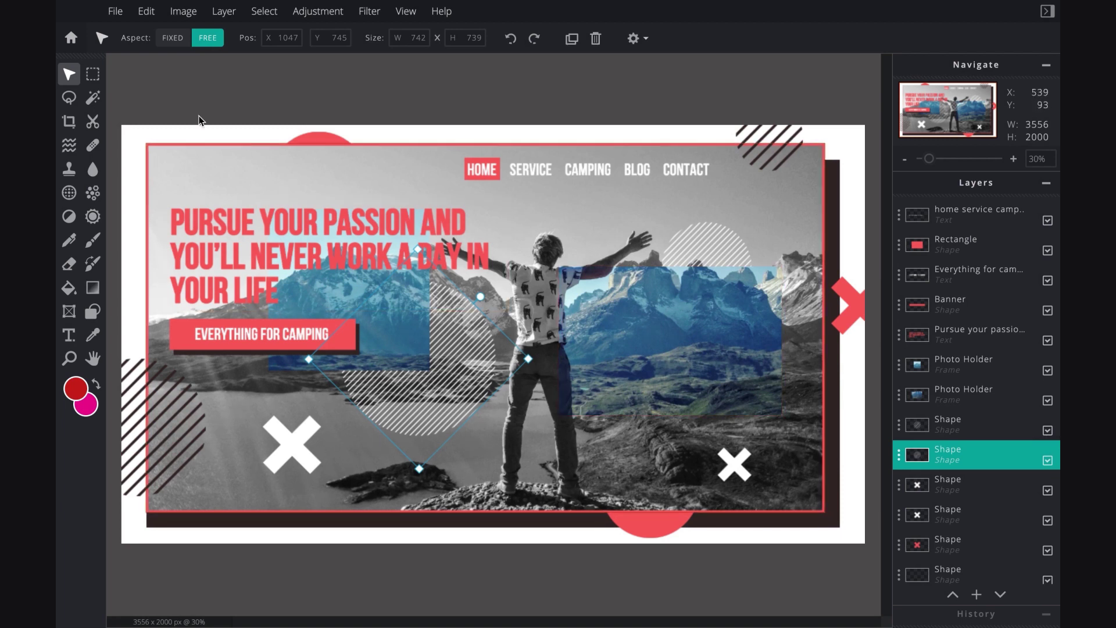
pyautogui.click(120, 10)
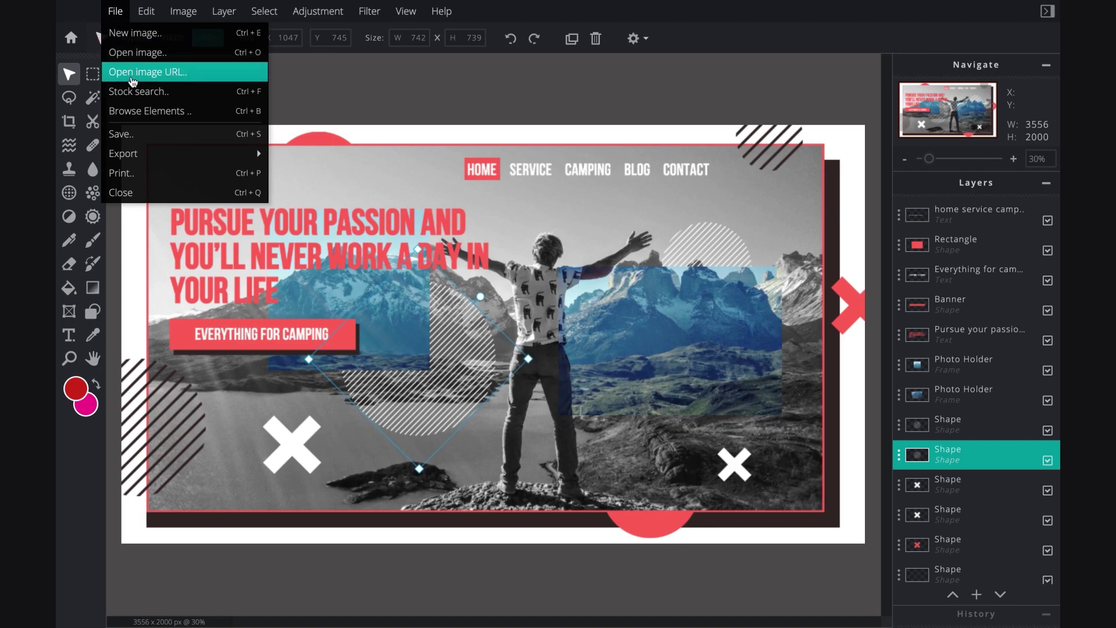
# Save 'Everything for camping.jpg' at 100% quality into the Updated folder, then deselect the hatched layer
pyautogui.click(140, 134)
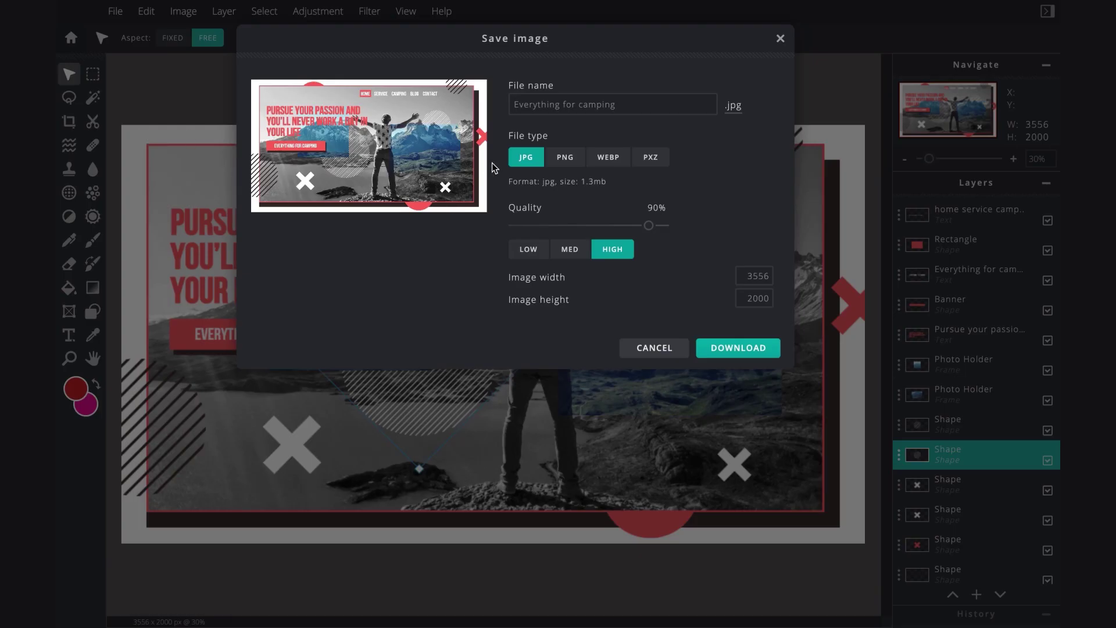
pyautogui.moveTo(649, 225); pyautogui.dragTo(680, 227)
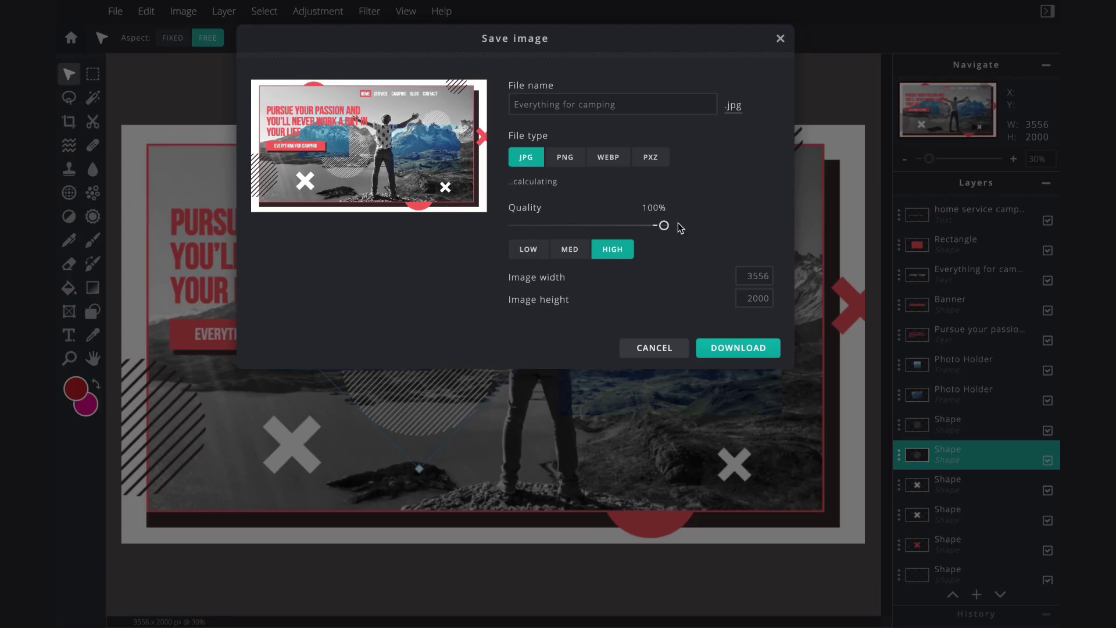
pyautogui.click(729, 348)
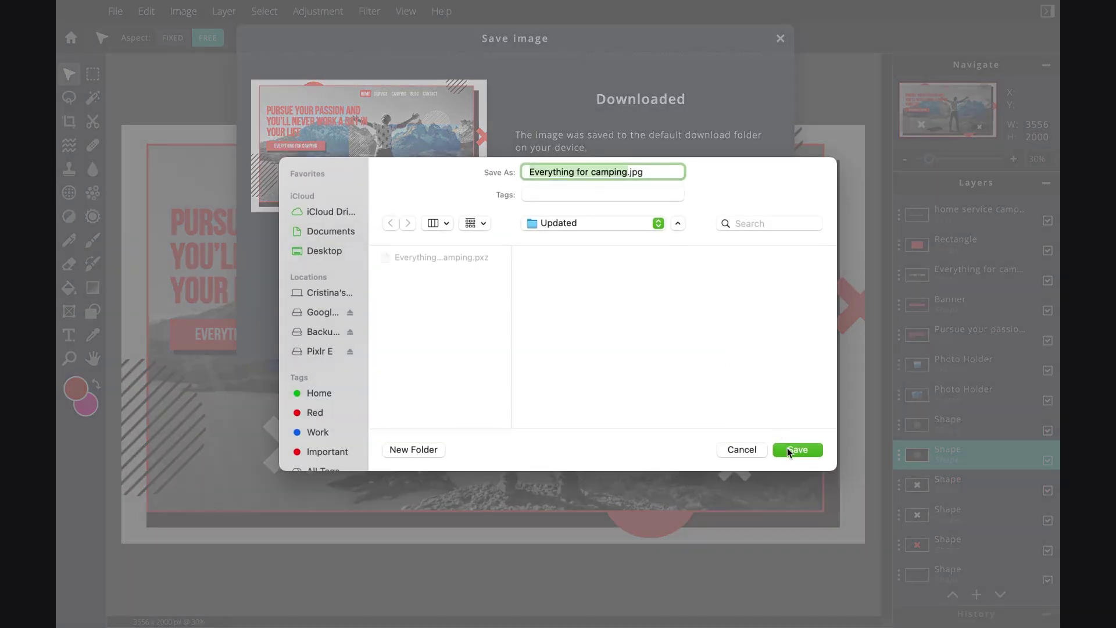
pyautogui.click(788, 450)
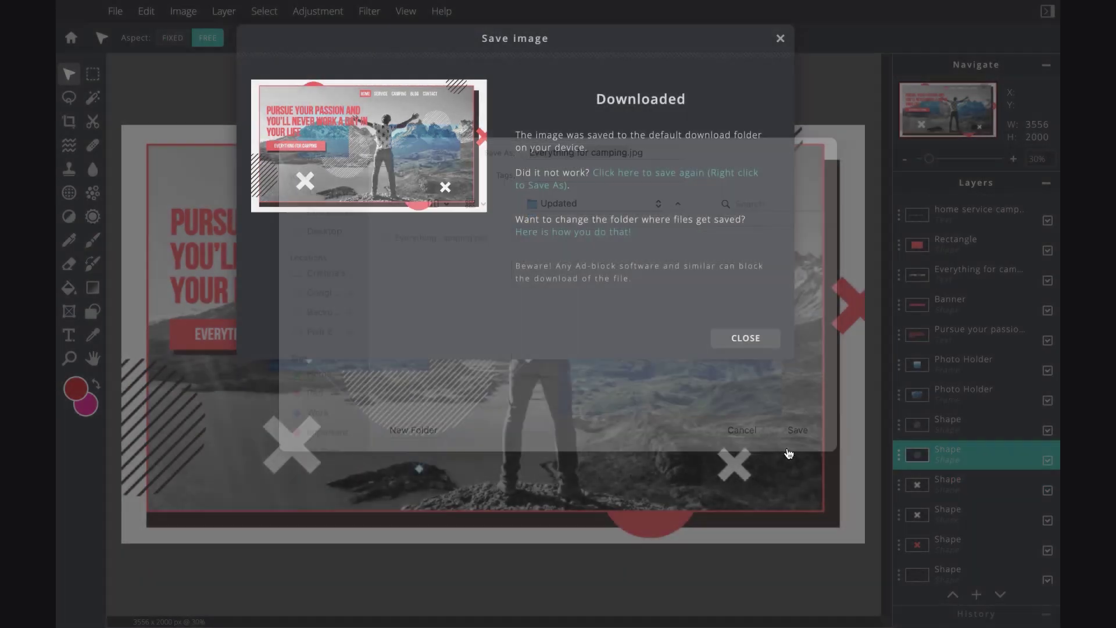
pyautogui.click(748, 343)
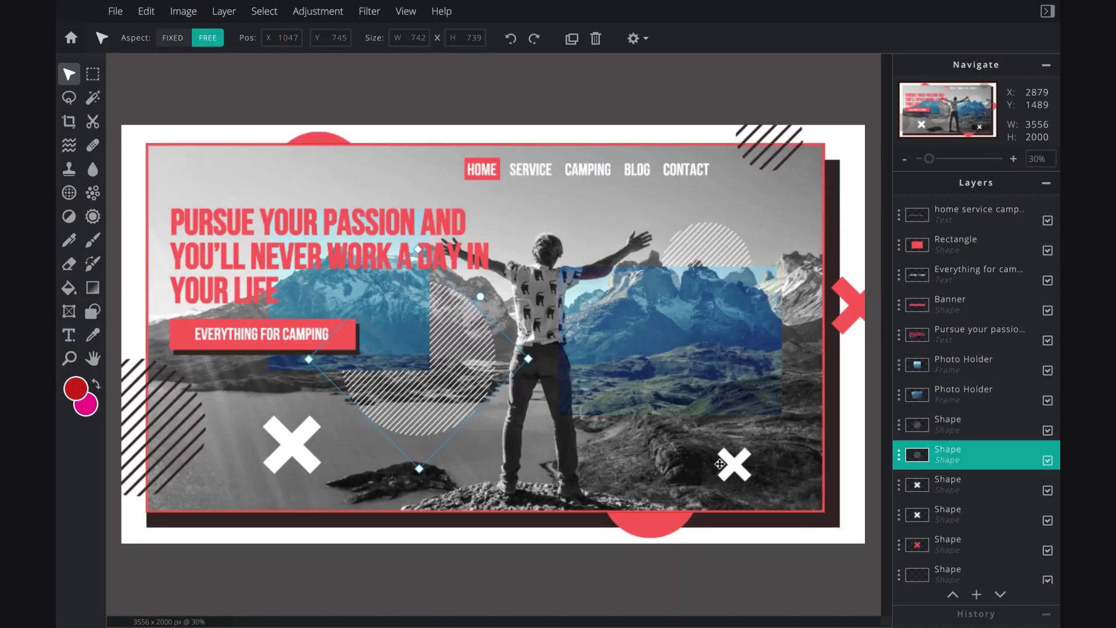
pyautogui.scroll(-1, 697, 550)
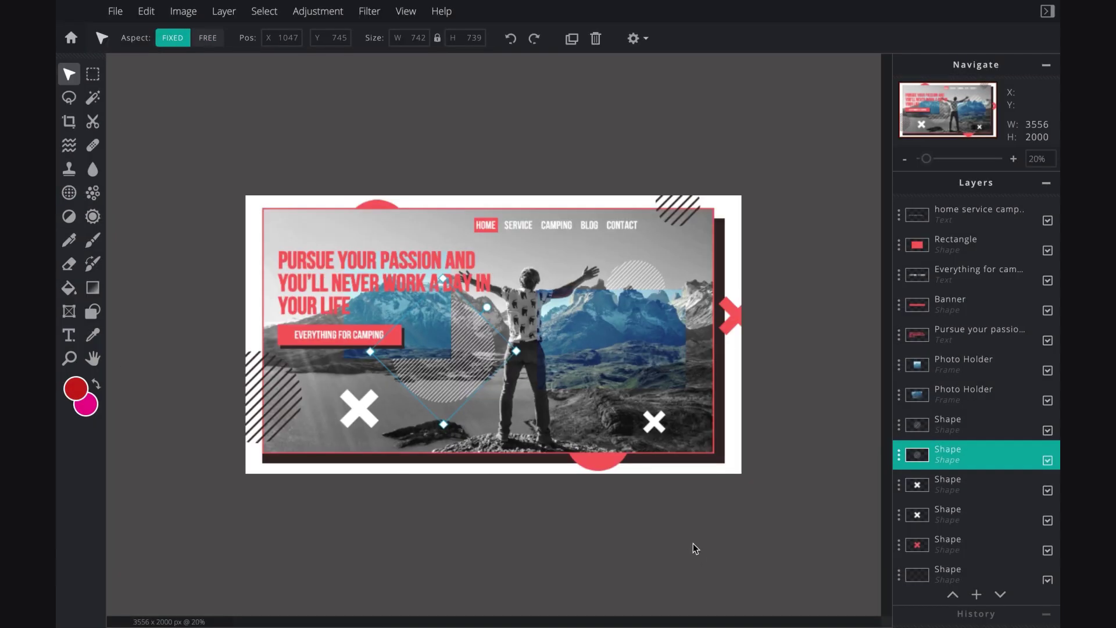
pyautogui.click(689, 538)
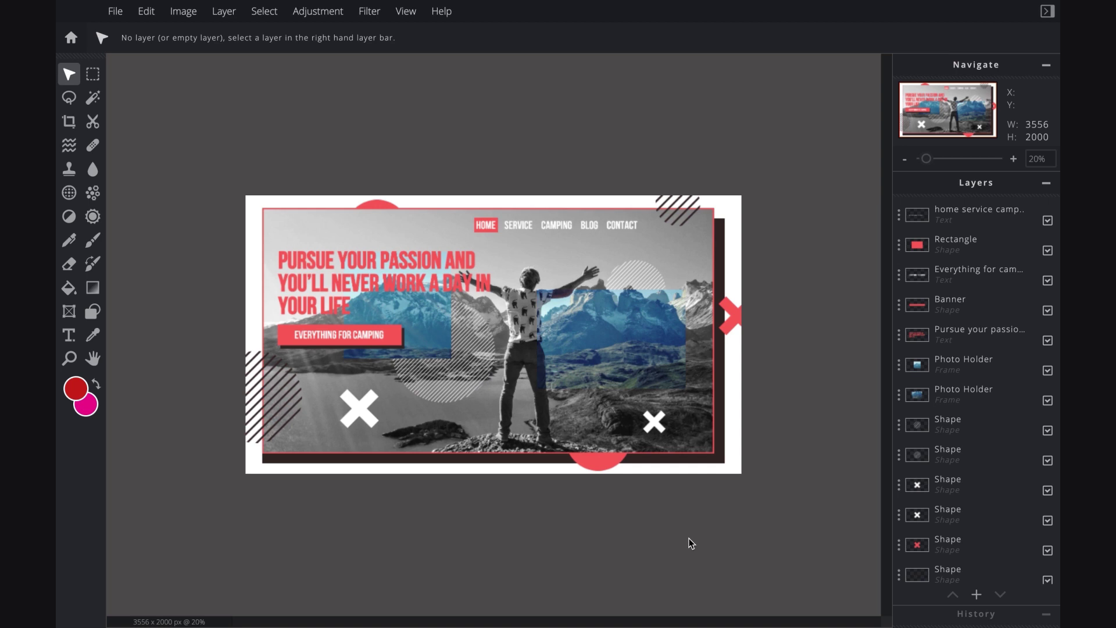